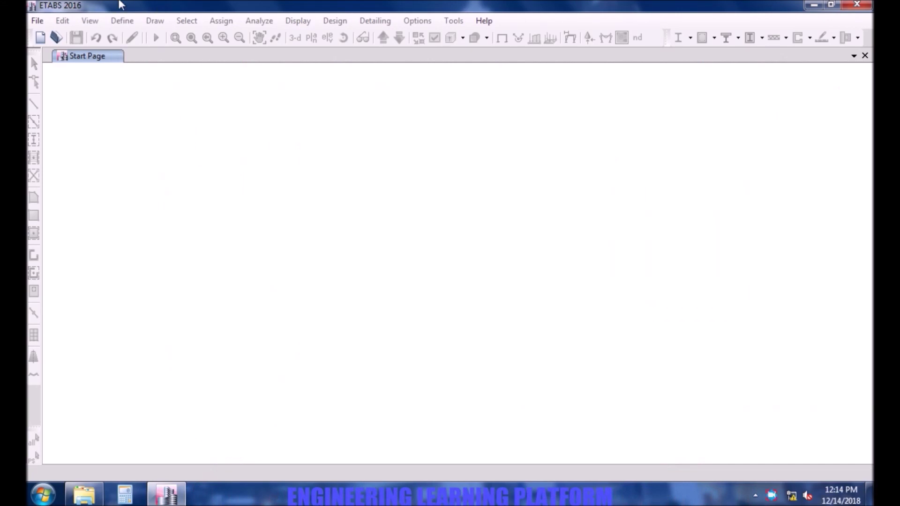
# Start a new model with a 6 by 5 grid spaced 5 ft in both directions
pyautogui.click(41, 37)
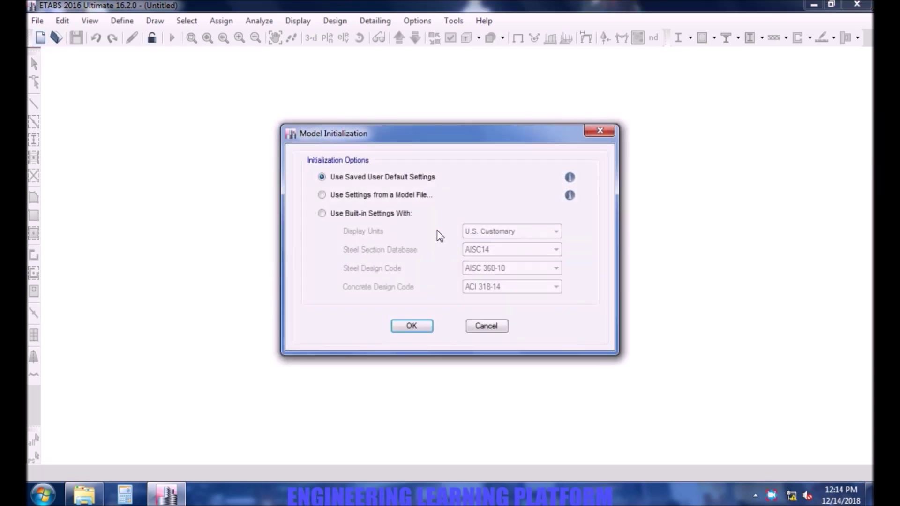
pyautogui.click(422, 330)
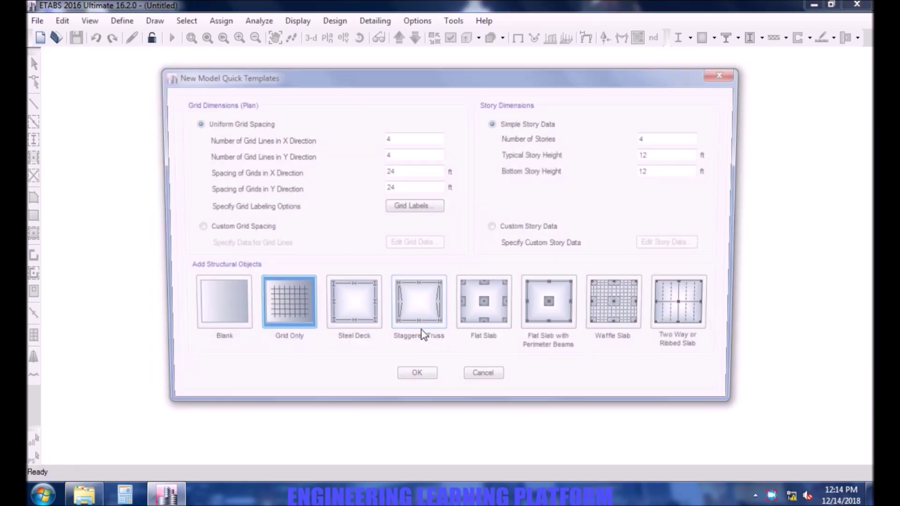
pyautogui.doubleClick(397, 141)
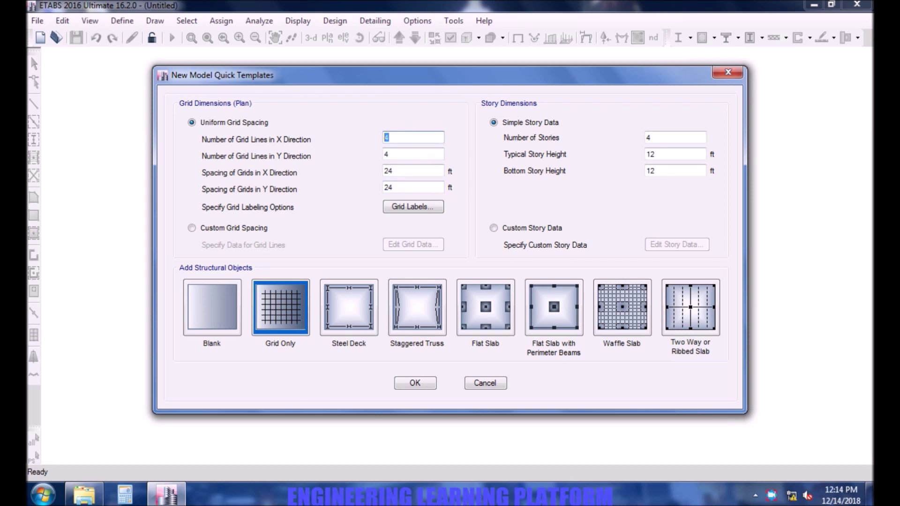
pyautogui.doubleClick(404, 155)
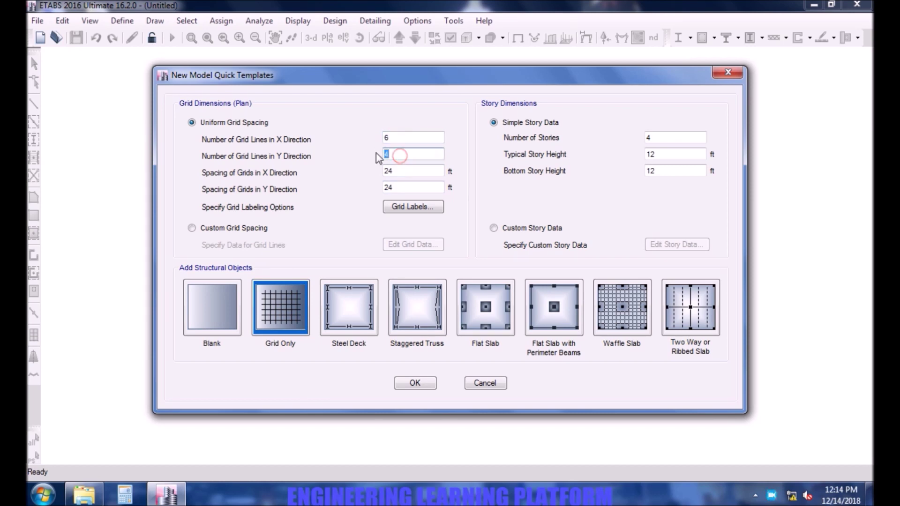
pyautogui.write('5')
pyautogui.doubleClick(396, 170)
pyautogui.write('5')
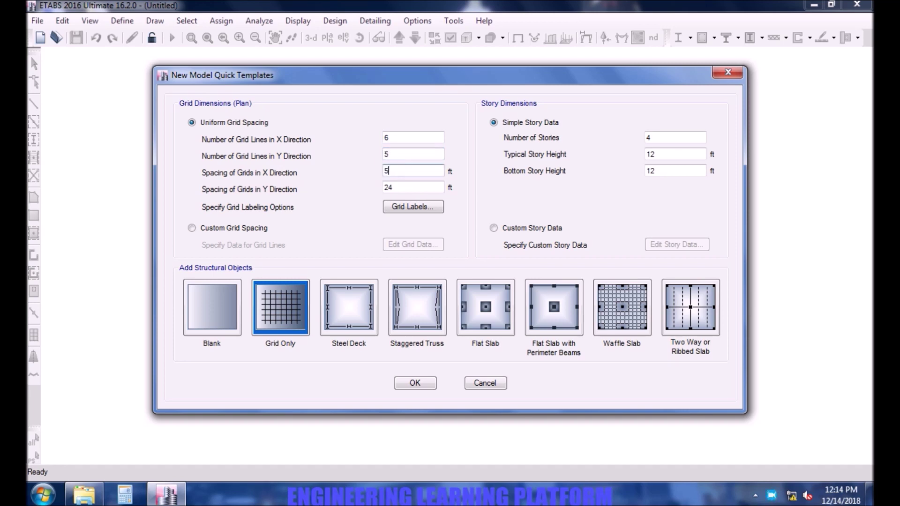
pyautogui.doubleClick(405, 187)
pyautogui.write('5')
# Set one story 10 ft high and create the grid-only model
pyautogui.doubleClick(663, 136)
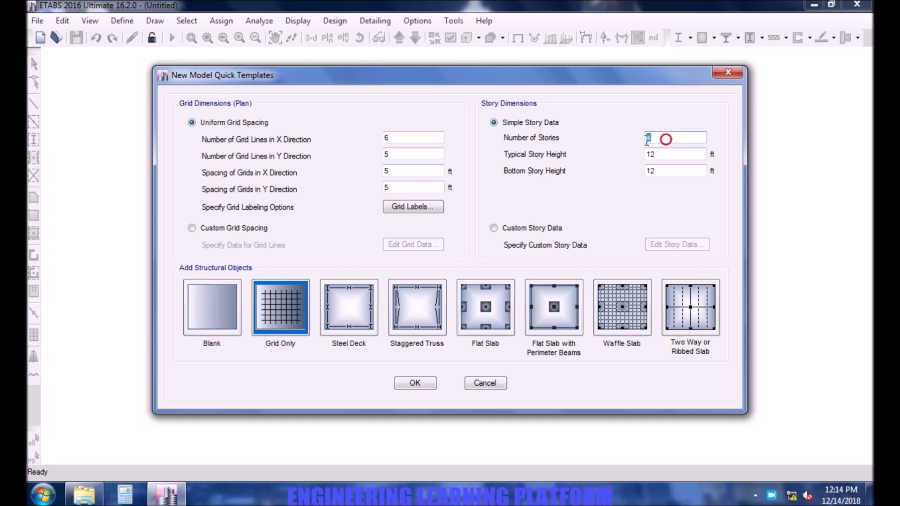
pyautogui.write('1')
pyautogui.doubleClick(665, 154)
pyautogui.write('10')
pyautogui.press('Tab')
pyautogui.write('1')
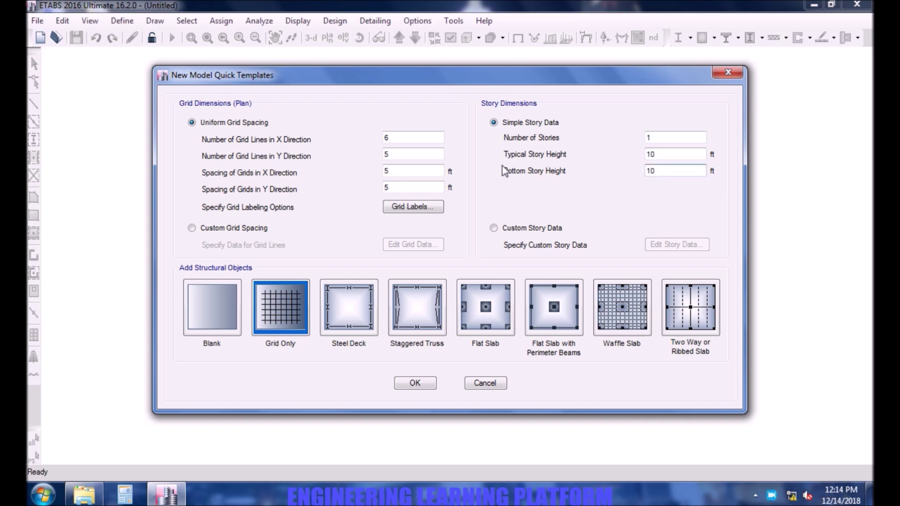
pyautogui.click(416, 384)
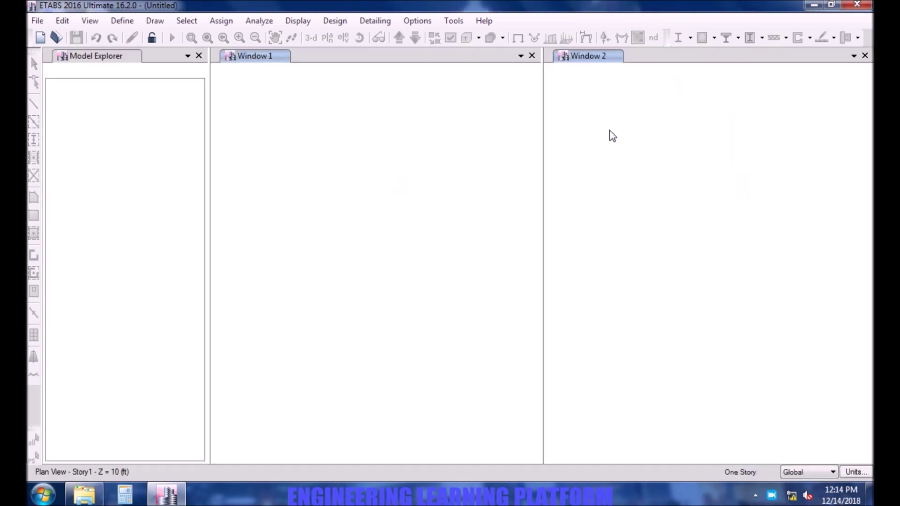
# Close the 3-D view and Model Explorer so the Story1 plan fills the workspace, then pan it
pyautogui.click(865, 55)
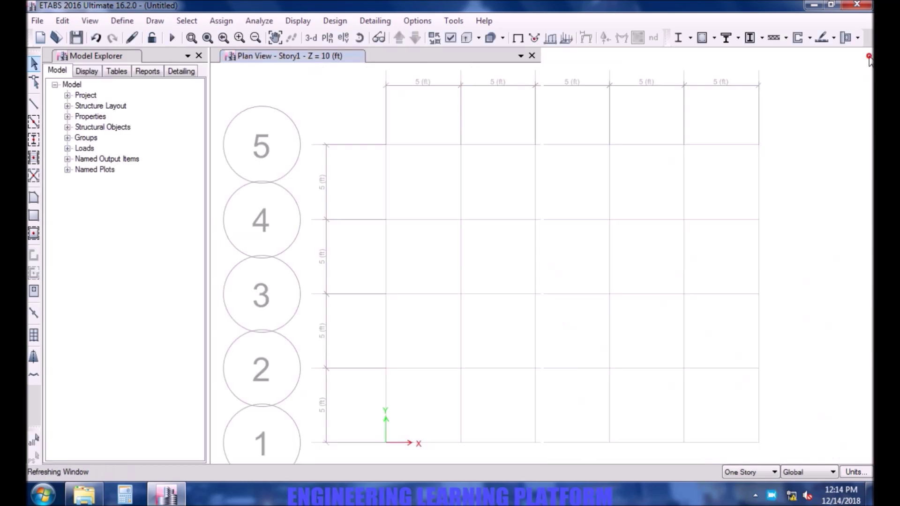
pyautogui.click(274, 37)
pyautogui.click(199, 55)
pyautogui.moveTo(227, 112); pyautogui.dragTo(291, 166)
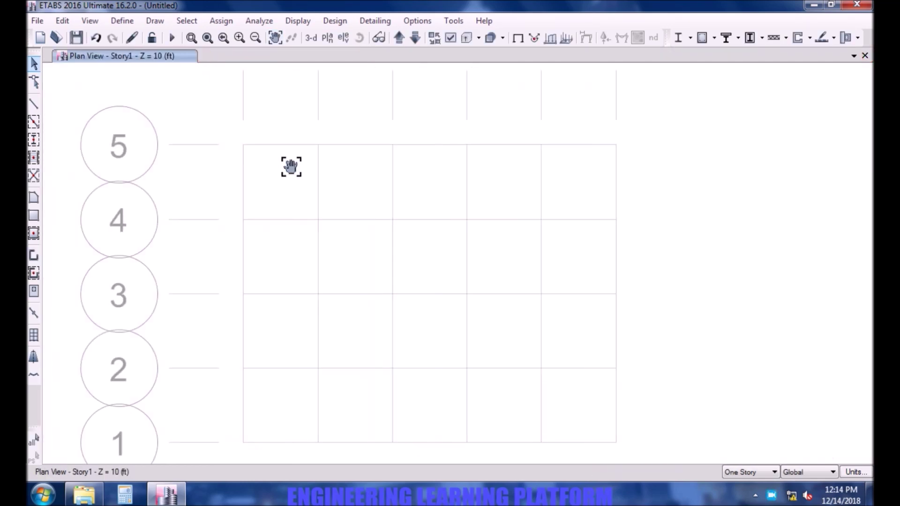
# Add a new concrete material with fc 3000 psi (3000Psi) to the material list
pyautogui.click(122, 20)
pyautogui.click(136, 35)
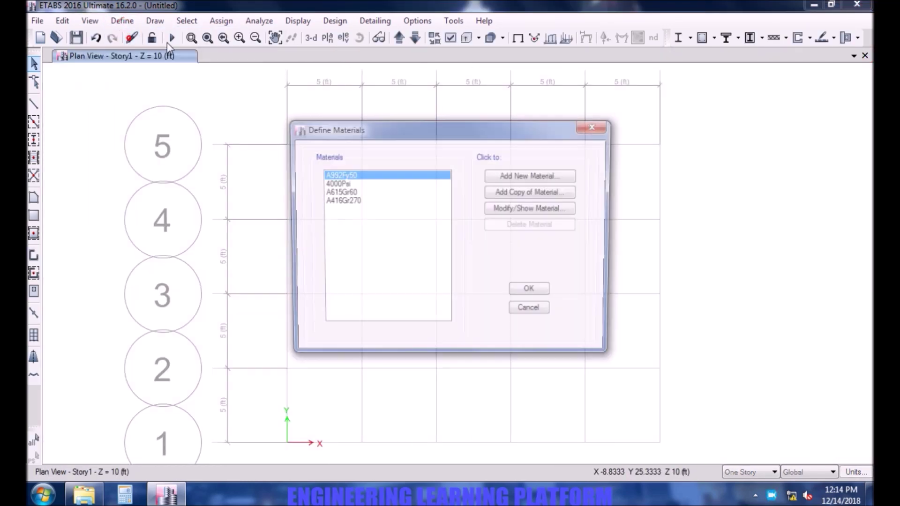
pyautogui.click(515, 177)
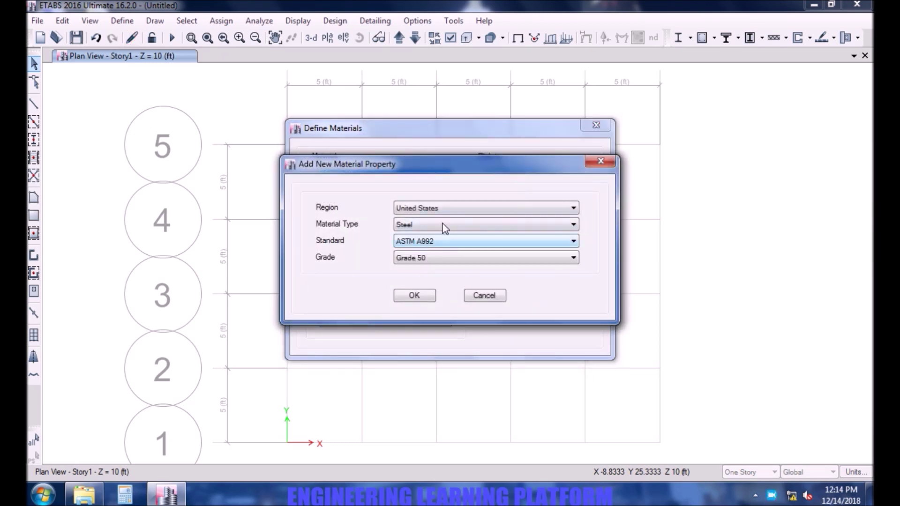
pyautogui.click(444, 225)
pyautogui.click(441, 244)
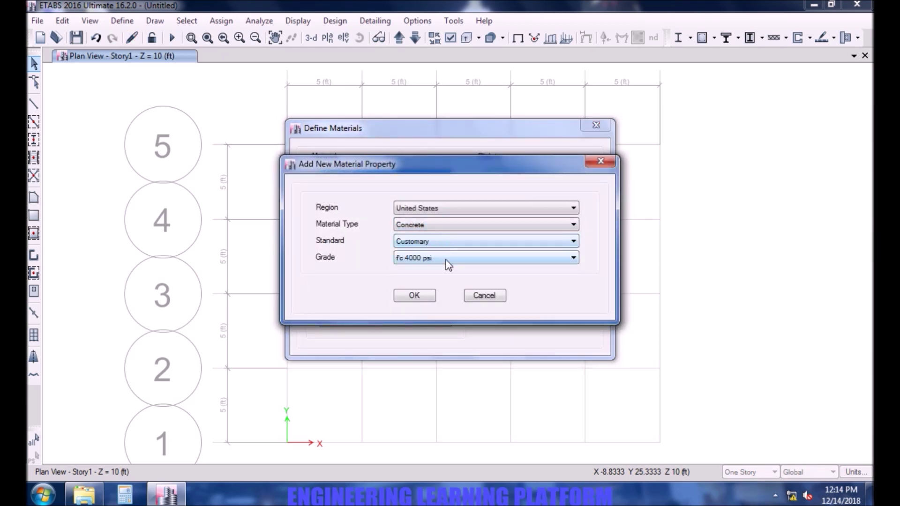
pyautogui.click(446, 261)
pyautogui.click(443, 270)
pyautogui.click(414, 295)
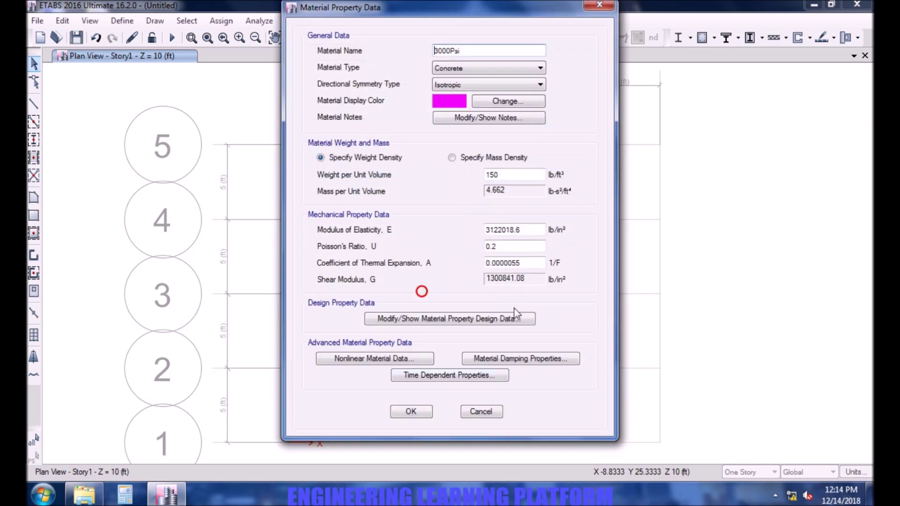
pyautogui.click(422, 411)
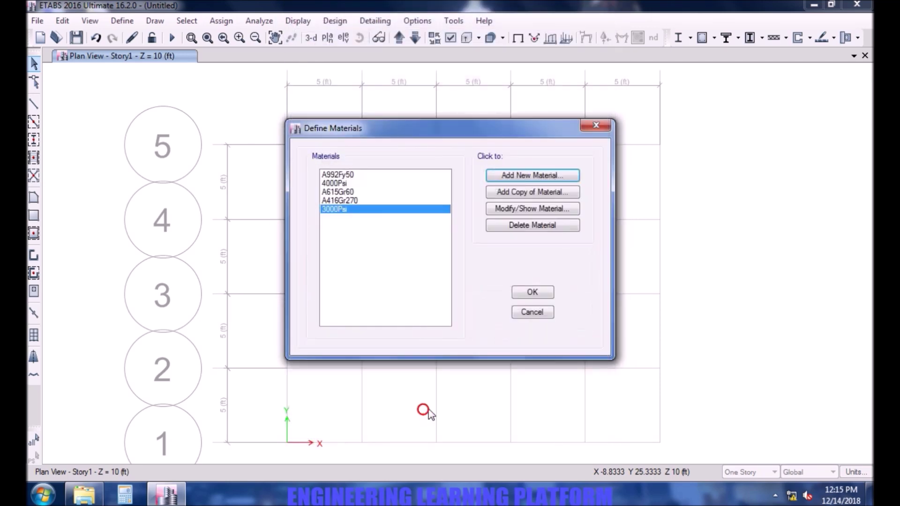
pyautogui.click(532, 292)
# Start a new concrete rectangular frame section named B12X20 using 3000Psi material
pyautogui.click(123, 21)
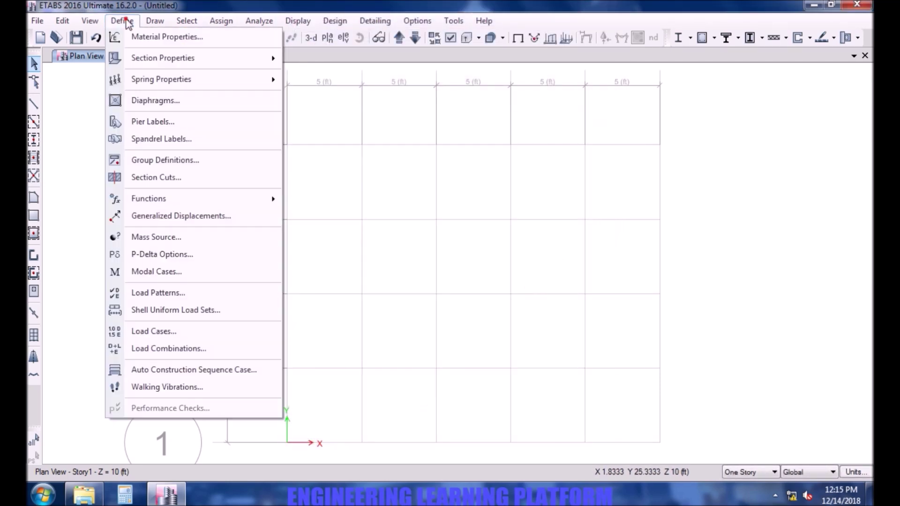
pyautogui.moveTo(131, 57)
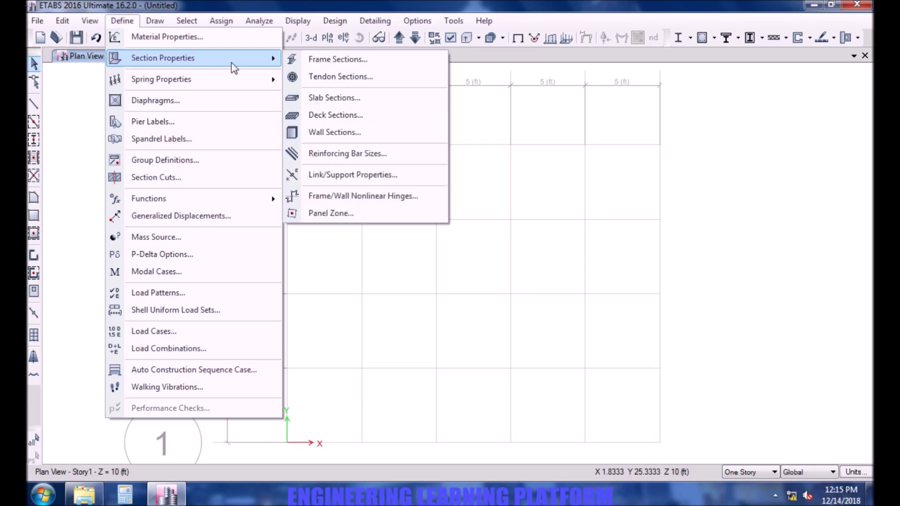
pyautogui.click(345, 62)
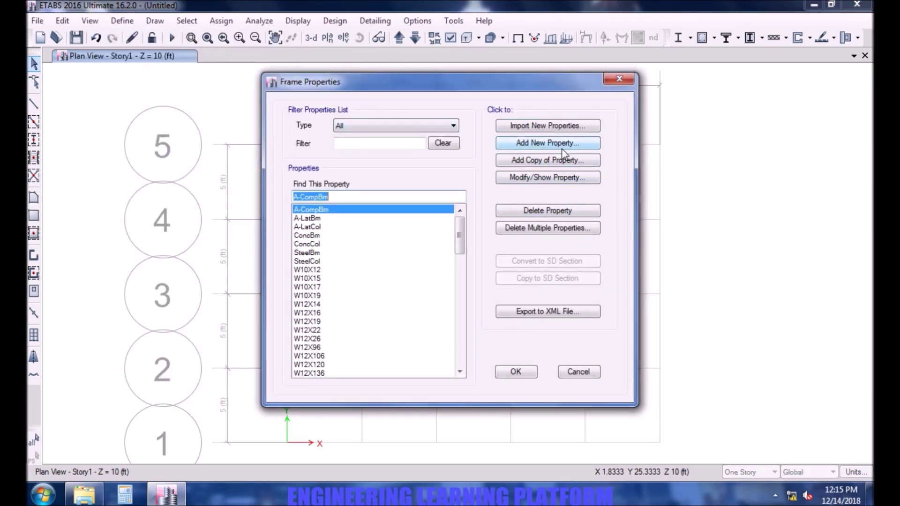
pyautogui.click(562, 148)
pyautogui.click(255, 225)
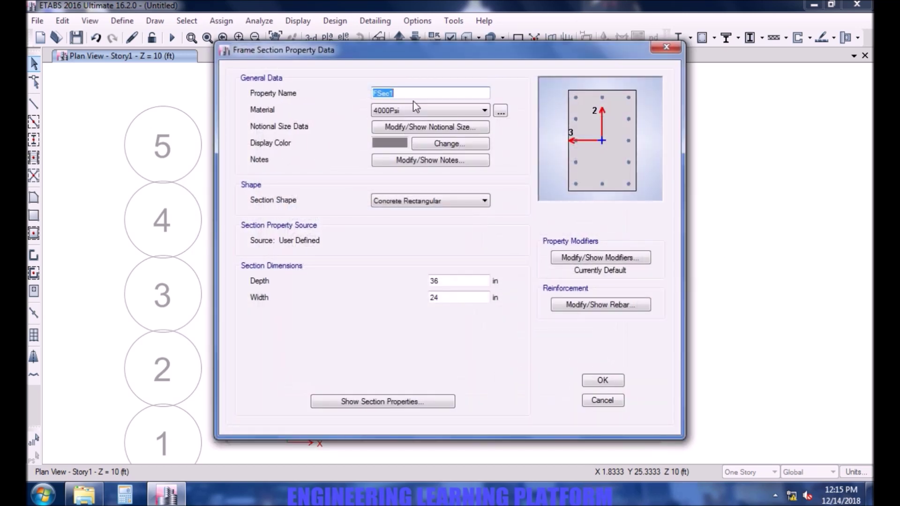
pyautogui.write('B12X20')
pyautogui.click(471, 113)
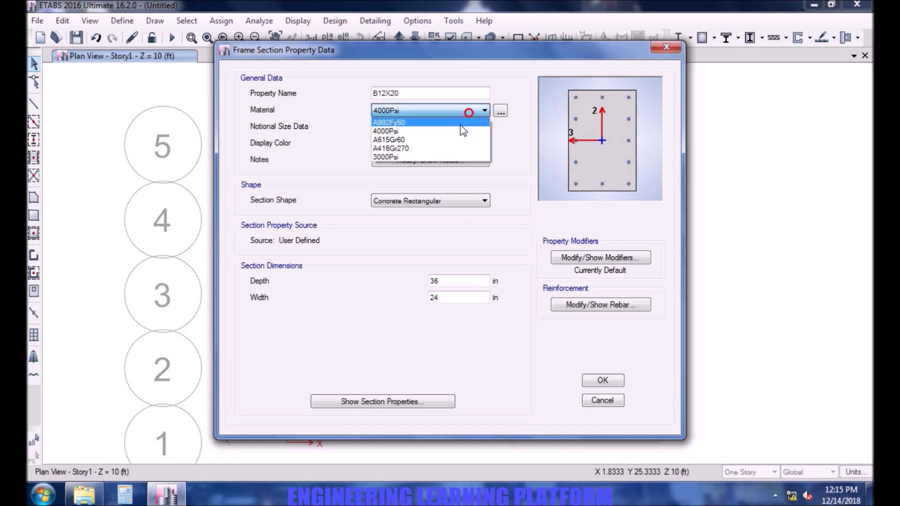
pyautogui.click(447, 157)
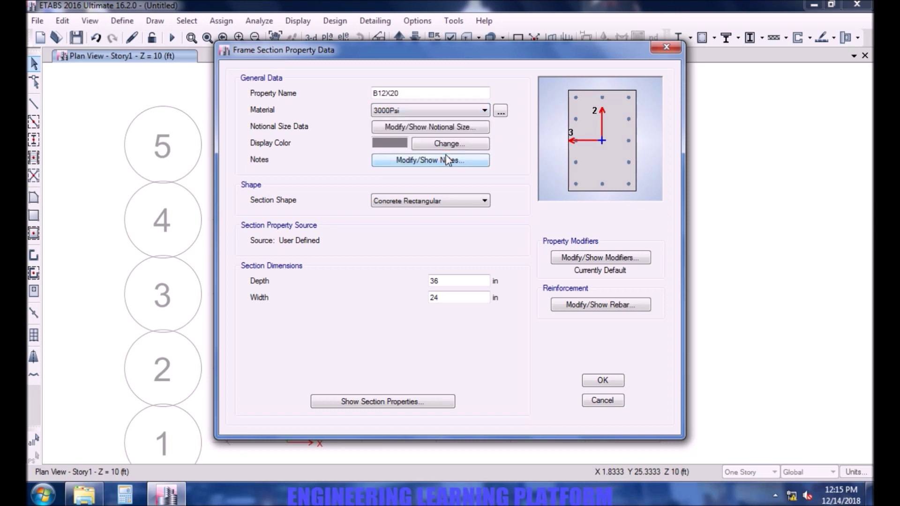
pyautogui.doubleClick(452, 281)
pyautogui.write('12')
pyautogui.click(449, 295)
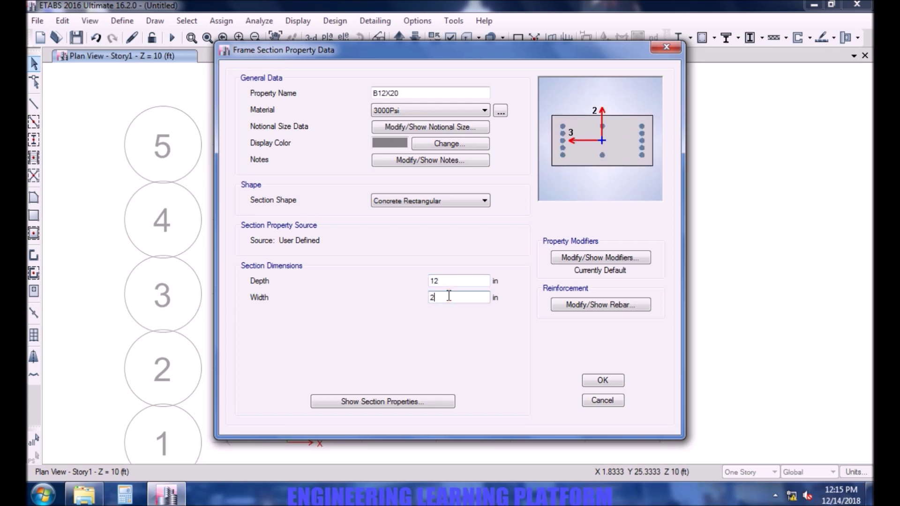
# Reduce the section's torsional constant and 2- and 3-axis inertia stiffness modifiers
pyautogui.click(577, 260)
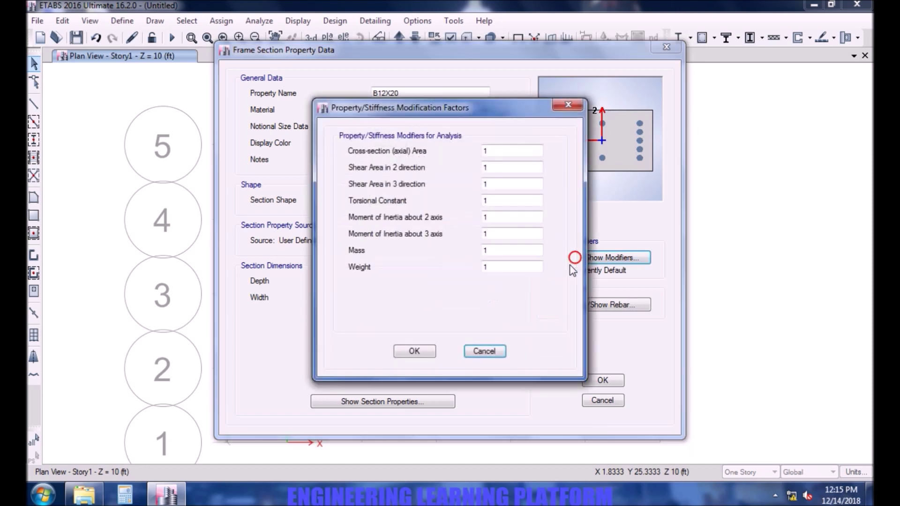
pyautogui.doubleClick(499, 200)
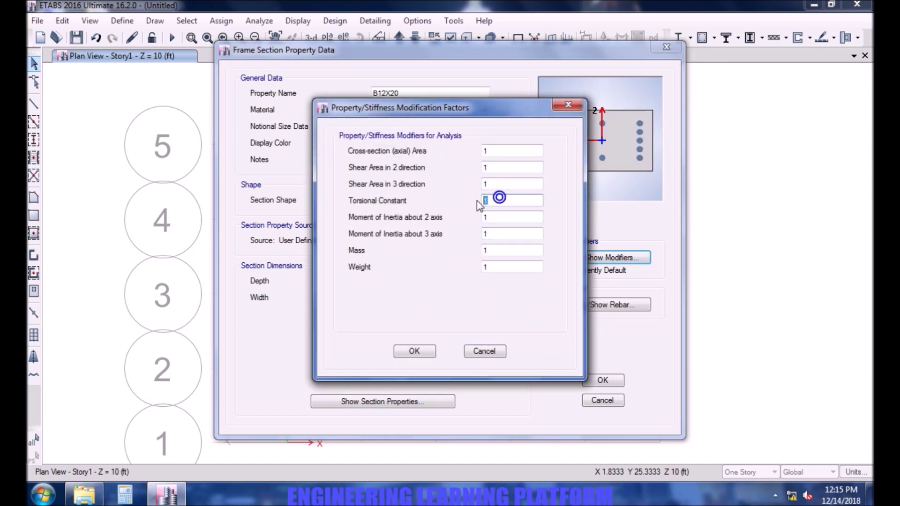
pyautogui.write('0.00')
pyautogui.doubleClick(492, 217)
pyautogui.write('0.35')
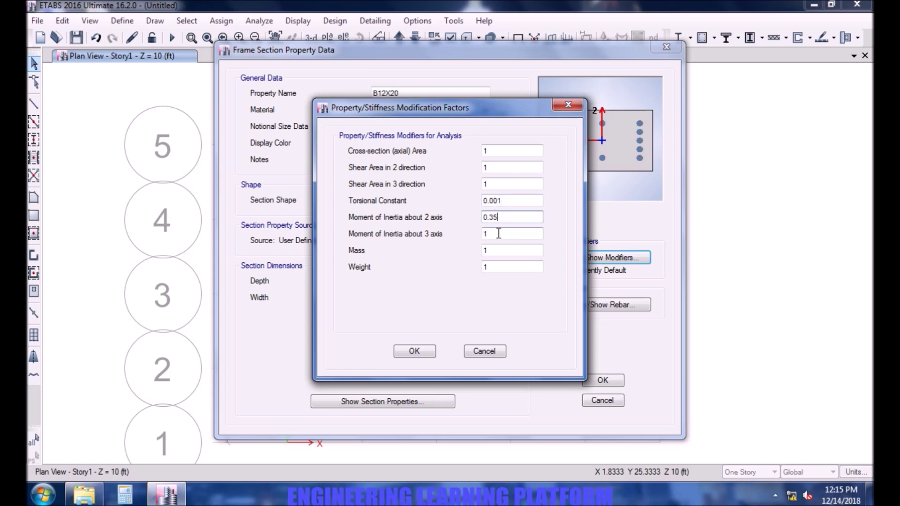
pyautogui.doubleClick(492, 234)
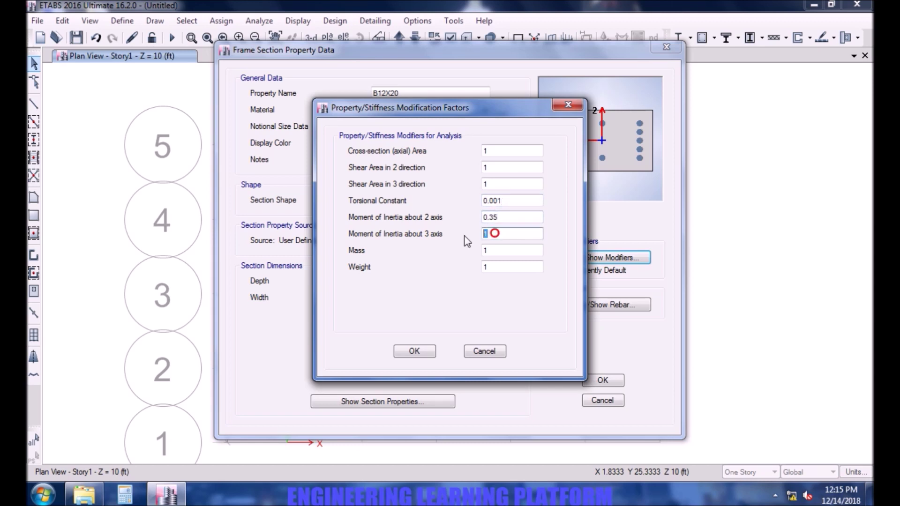
pyautogui.write('0.35')
pyautogui.click(414, 352)
# Set the section's reinforcement design type to Beam and review its stiffness modifiers
pyautogui.click(588, 305)
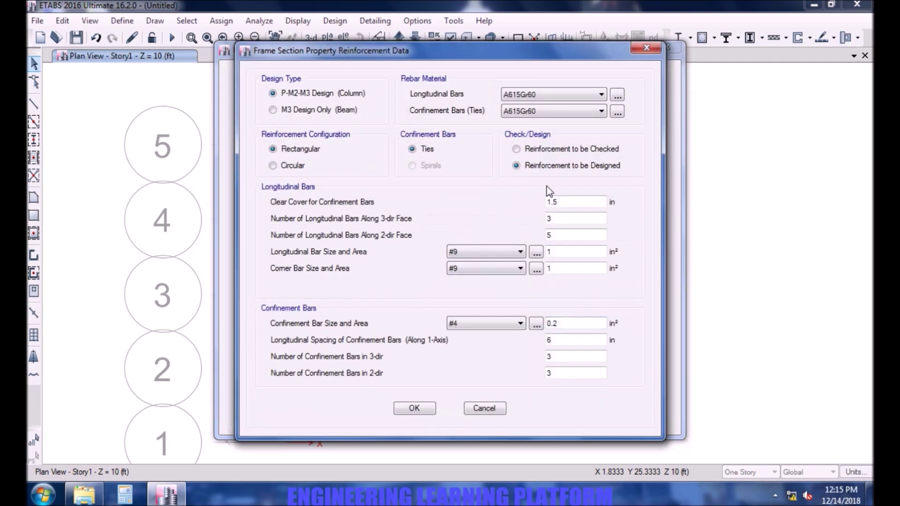
pyautogui.click(273, 110)
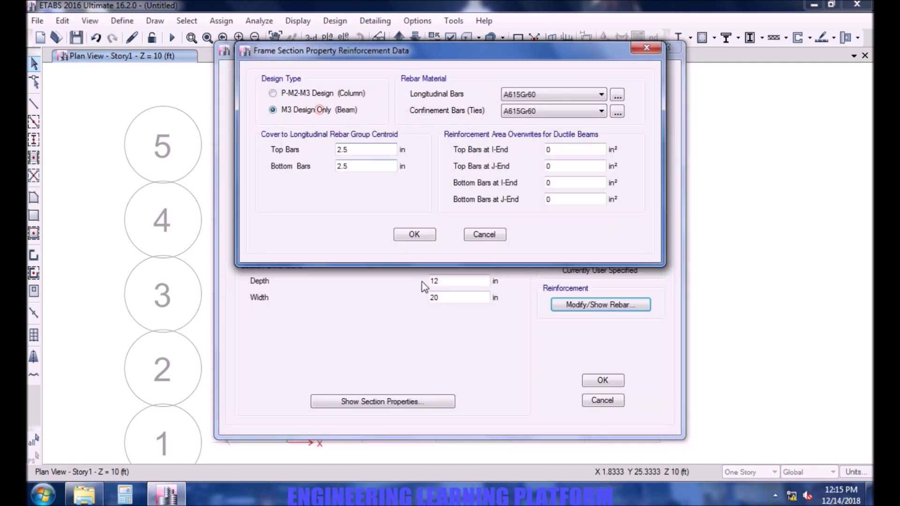
pyautogui.click(416, 233)
pyautogui.click(608, 258)
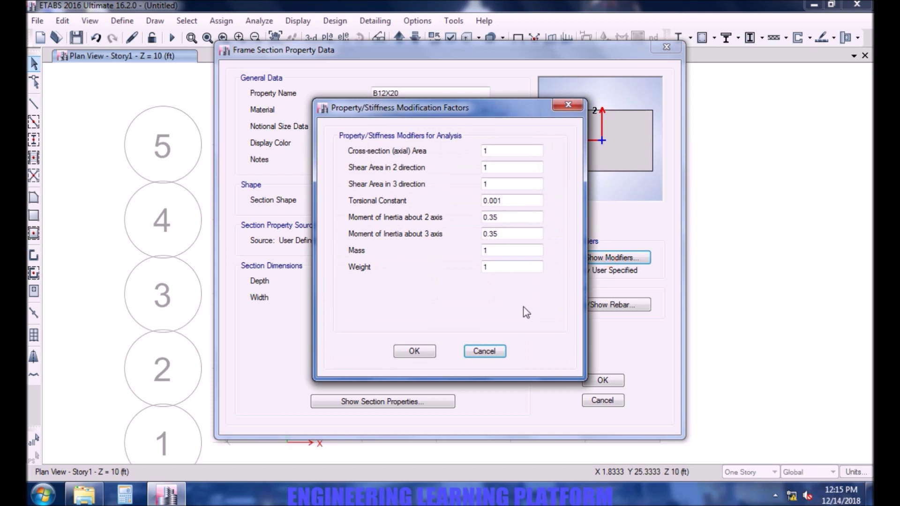
pyautogui.click(431, 352)
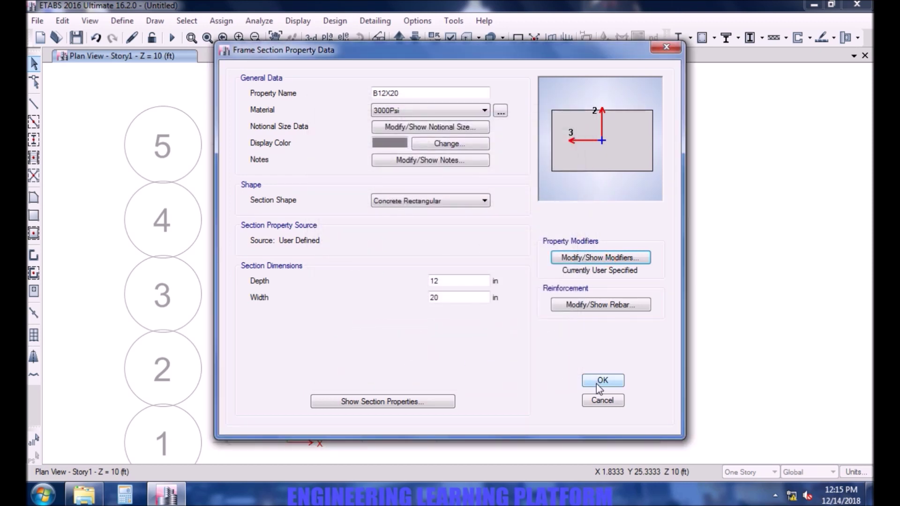
# Set the section depth to 20 in and width to 12 in, then save B12X20
pyautogui.doubleClick(451, 280)
pyautogui.write('20')
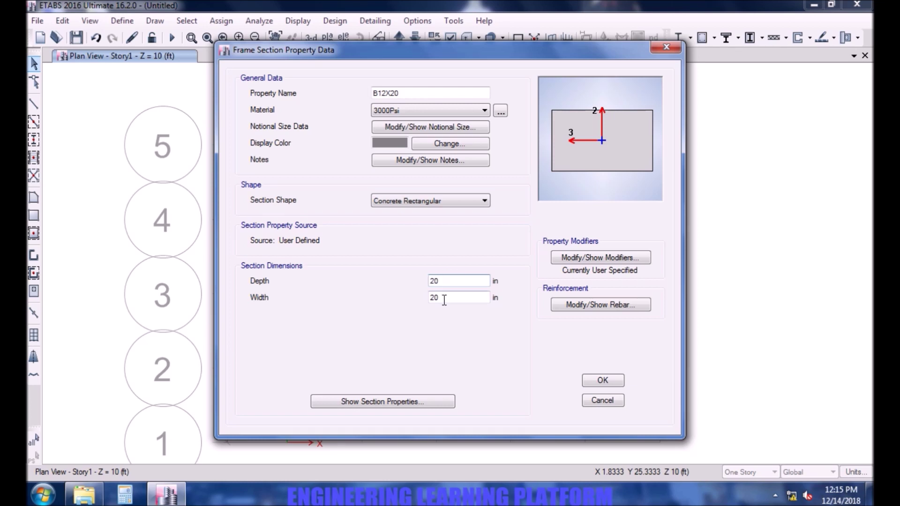
pyautogui.doubleClick(445, 299)
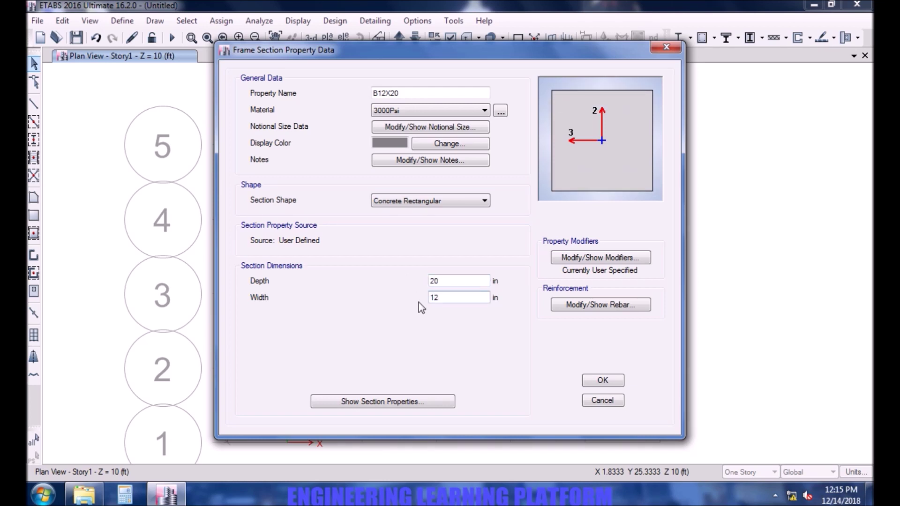
pyautogui.click(444, 281)
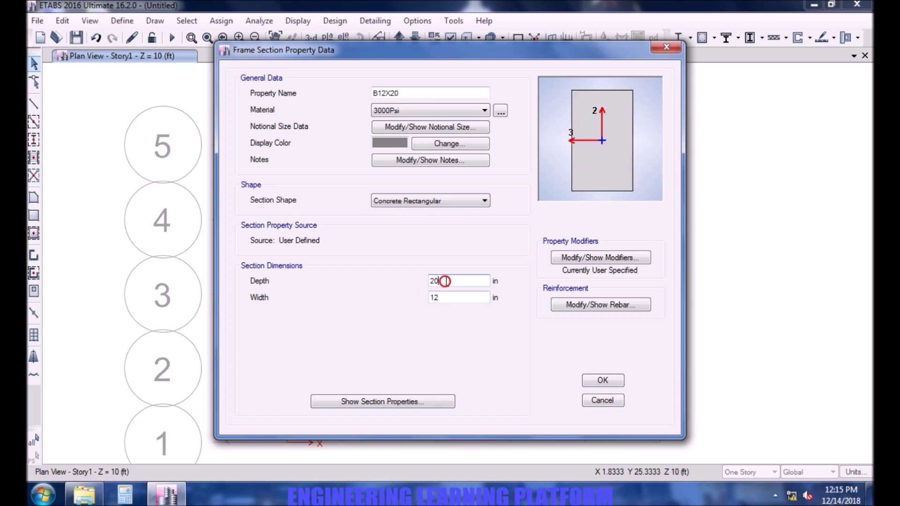
pyautogui.click(594, 380)
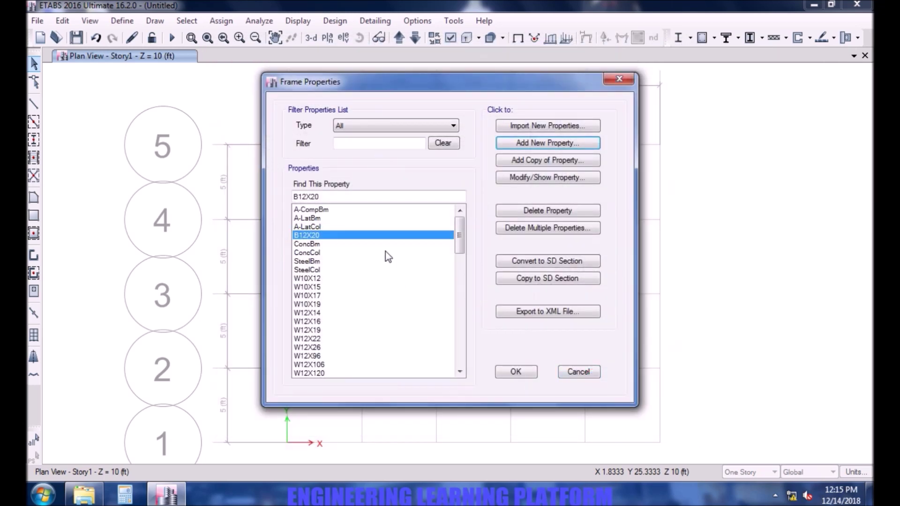
# Define concrete rectangular section C12X12 in 3000Psi, 12 in deep and 12 in wide
pyautogui.click(567, 141)
pyautogui.click(244, 206)
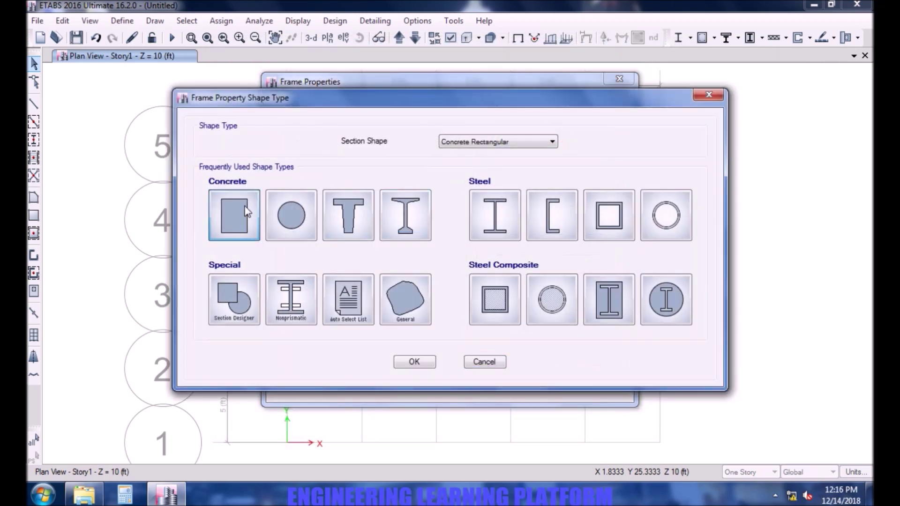
pyautogui.write('C12X12')
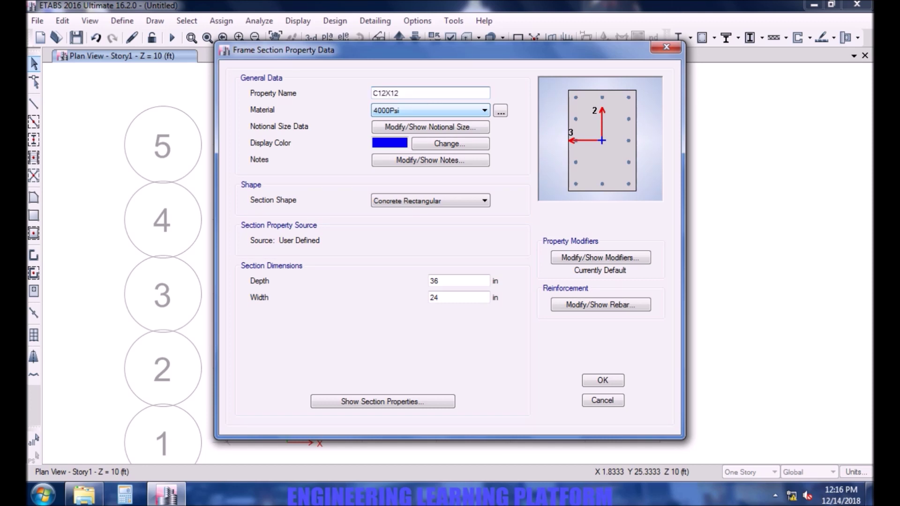
pyautogui.click(469, 111)
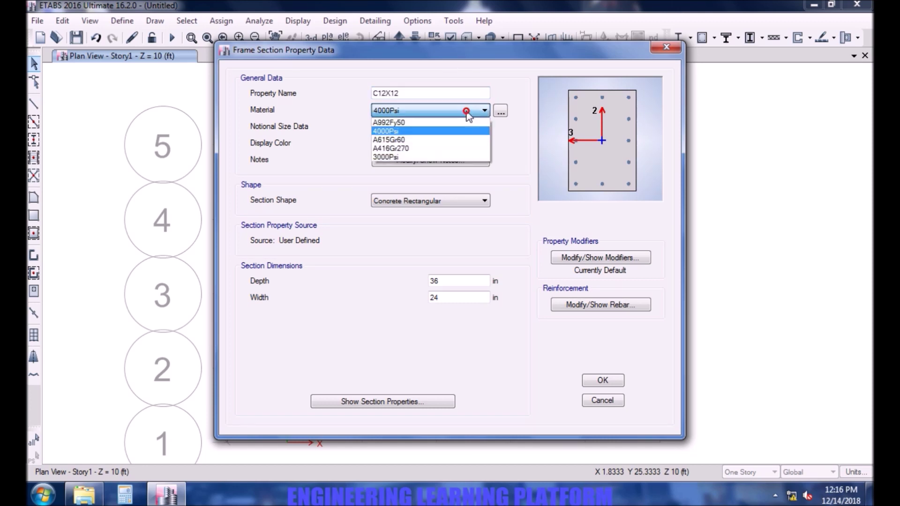
pyautogui.click(435, 153)
pyautogui.doubleClick(464, 279)
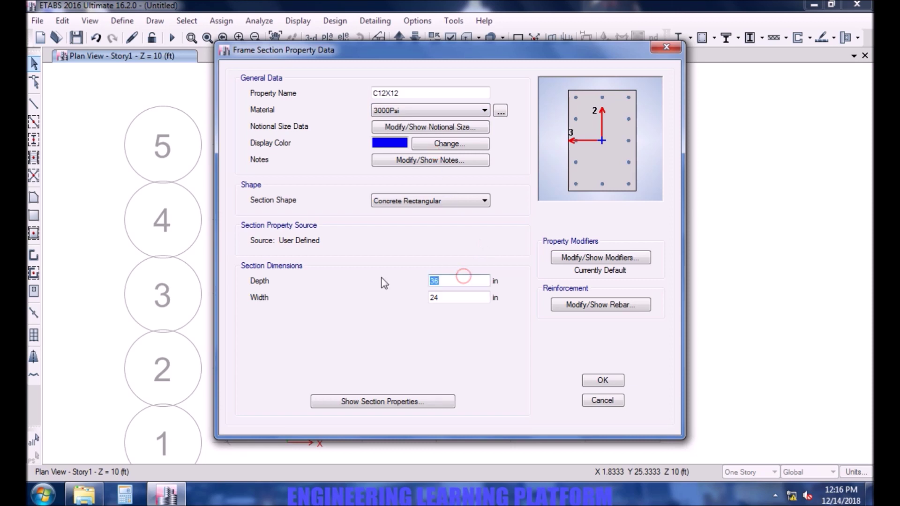
pyautogui.write('12')
pyautogui.press('Tab')
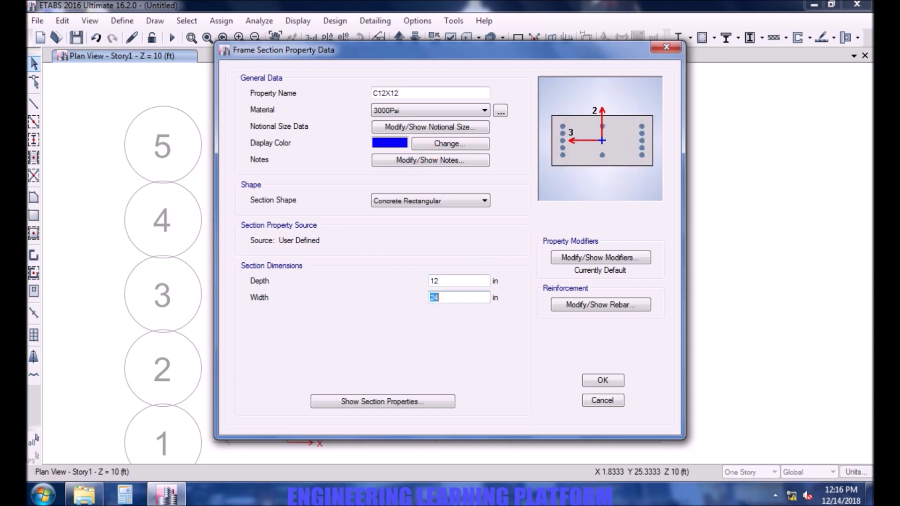
# Accept column reinforcement, apply 0.7 I2 and I3 modifiers, and save C12X12
pyautogui.click(572, 305)
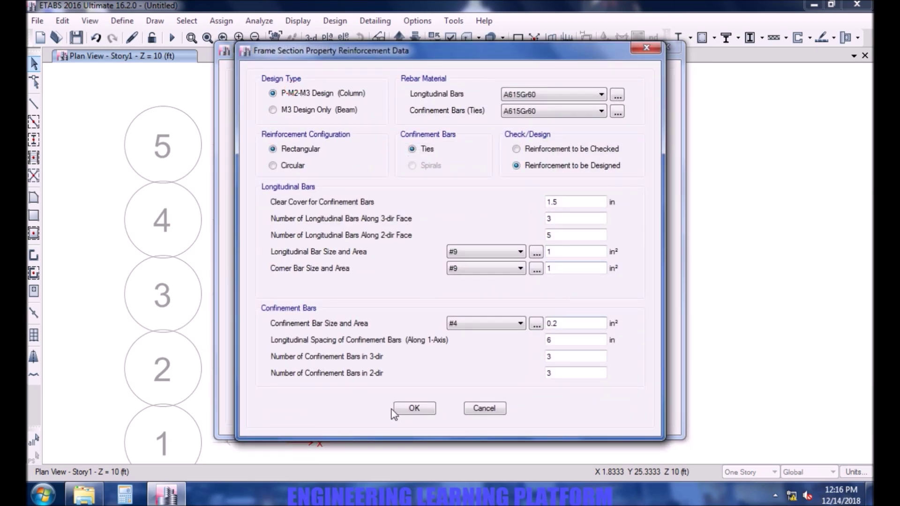
pyautogui.click(413, 408)
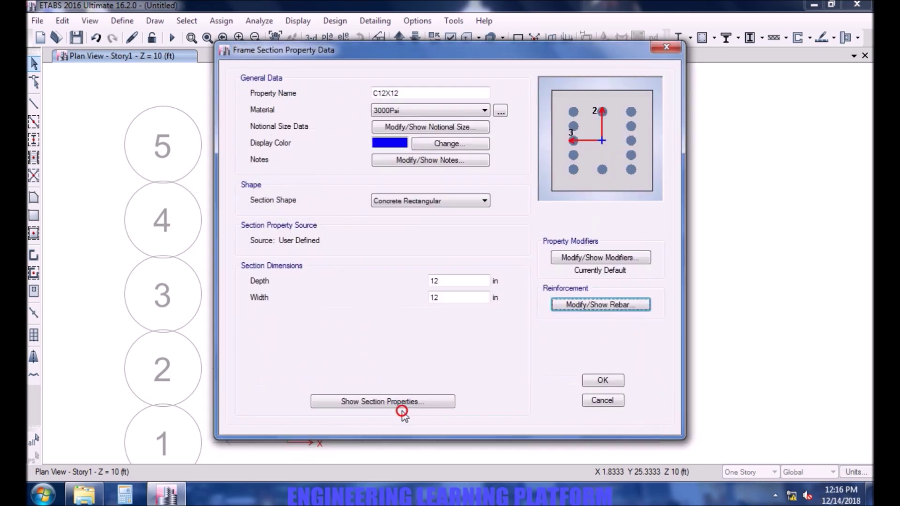
pyautogui.click(627, 259)
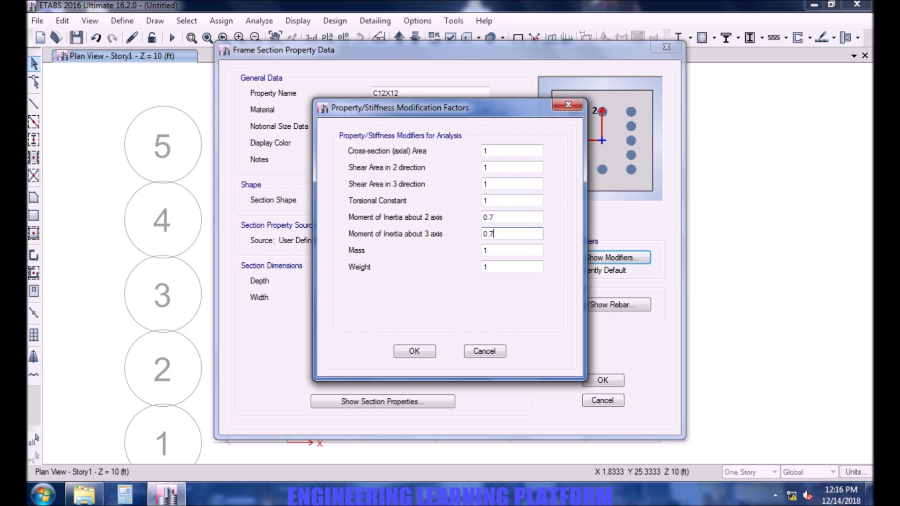
pyautogui.click(415, 351)
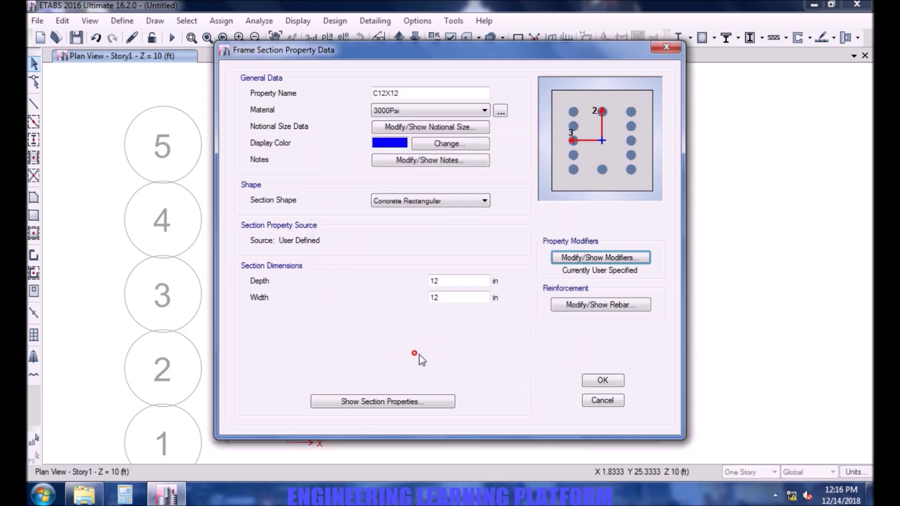
pyautogui.click(602, 381)
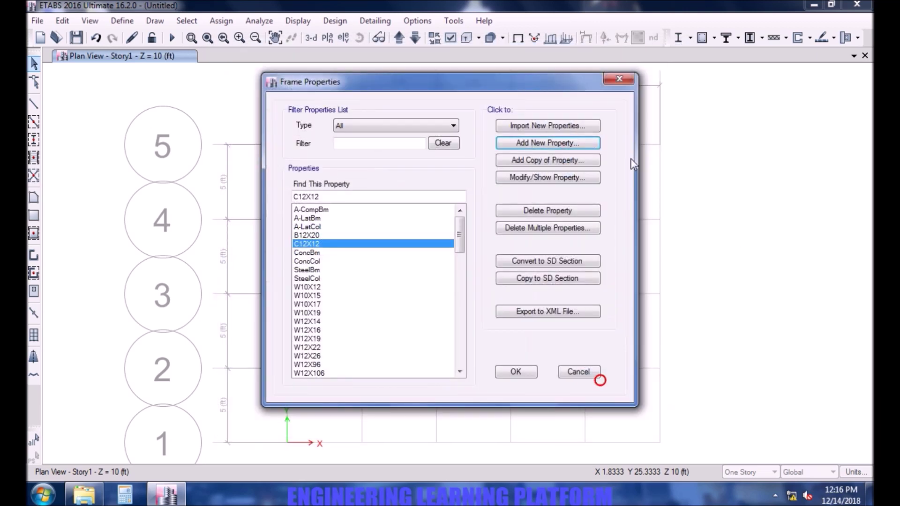
pyautogui.click(516, 372)
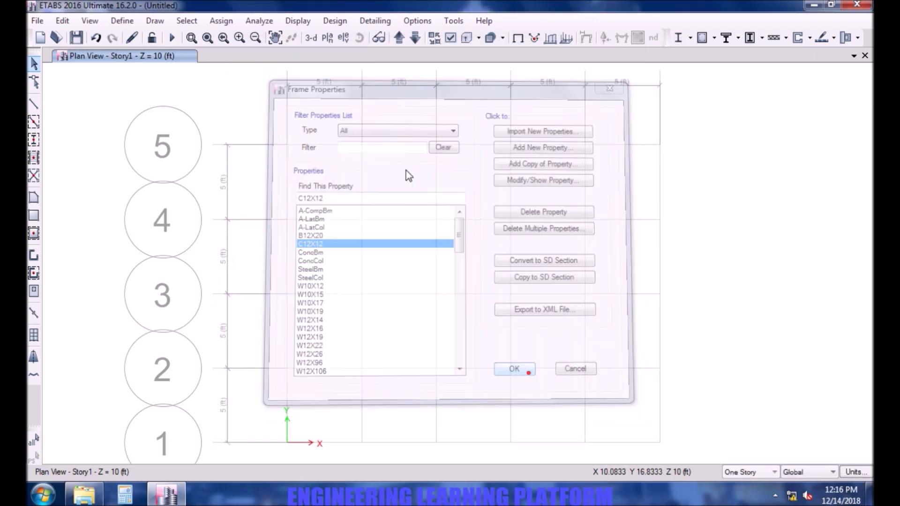
# Delete the Plank1 property from the slab sections list
pyautogui.click(122, 21)
pyautogui.moveTo(143, 60)
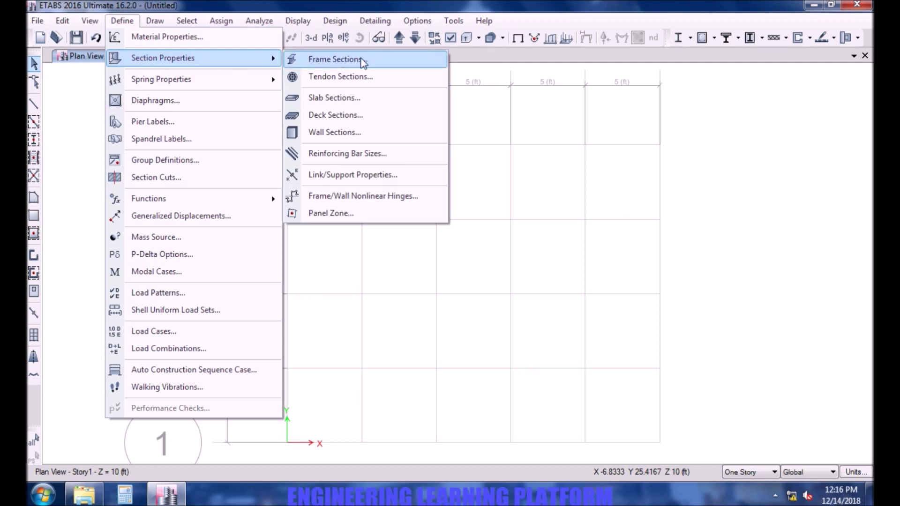
pyautogui.click(365, 97)
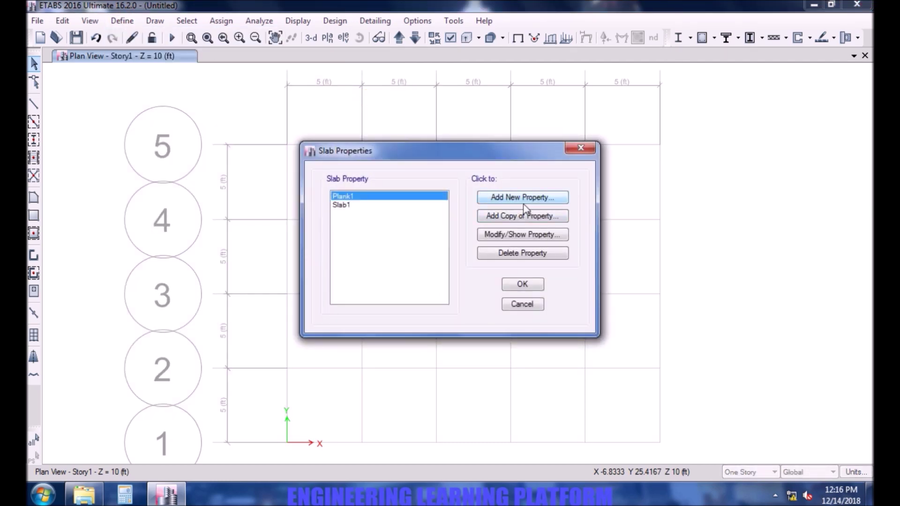
pyautogui.click(524, 255)
pyautogui.click(458, 292)
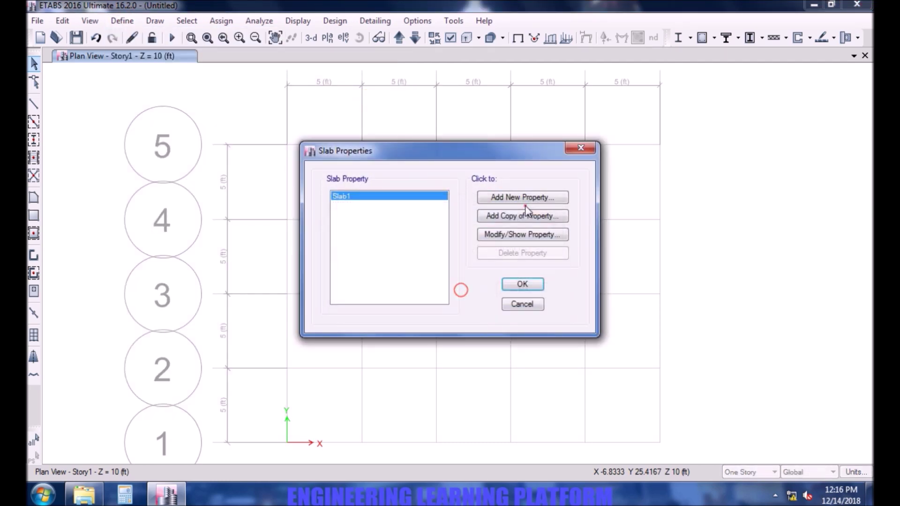
# Define slab SLAB 6INCH as a 6 in thick 3000Psi Shell-Thin slab
pyautogui.click(525, 199)
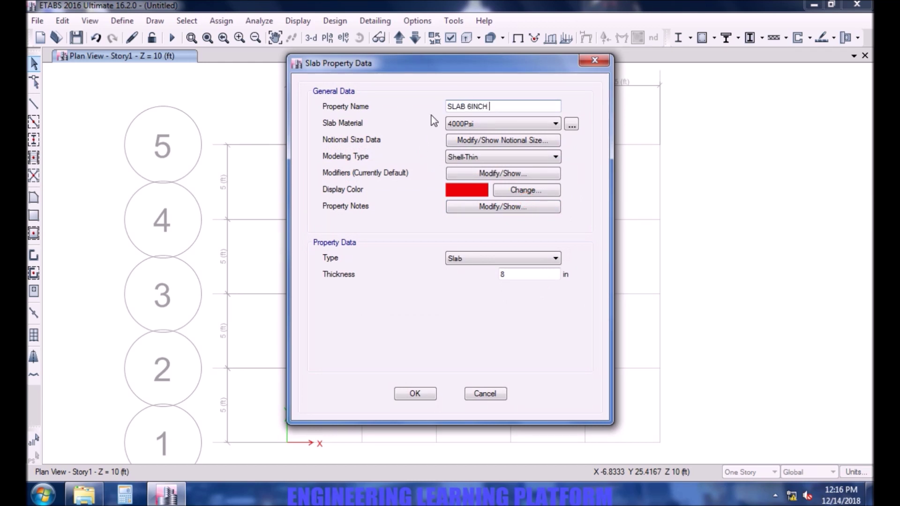
pyautogui.click(466, 121)
pyautogui.click(471, 164)
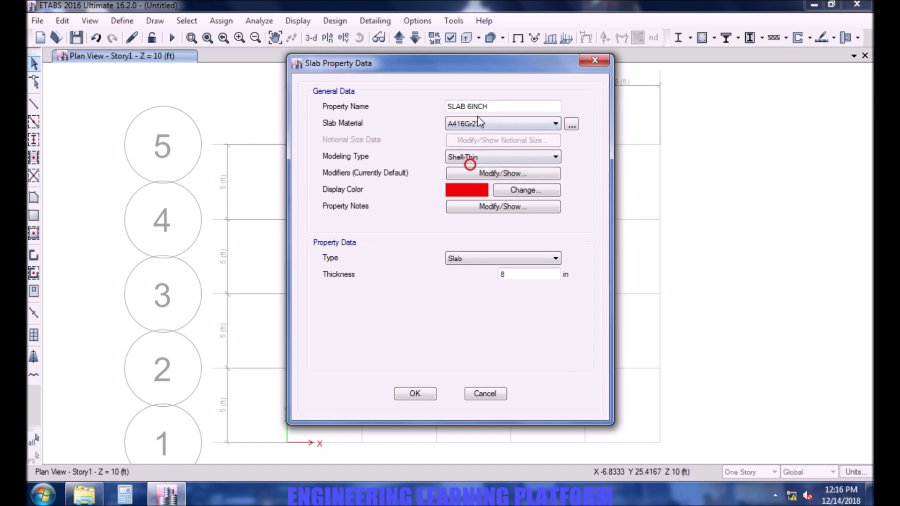
pyautogui.click(479, 122)
pyautogui.click(482, 170)
pyautogui.doubleClick(521, 273)
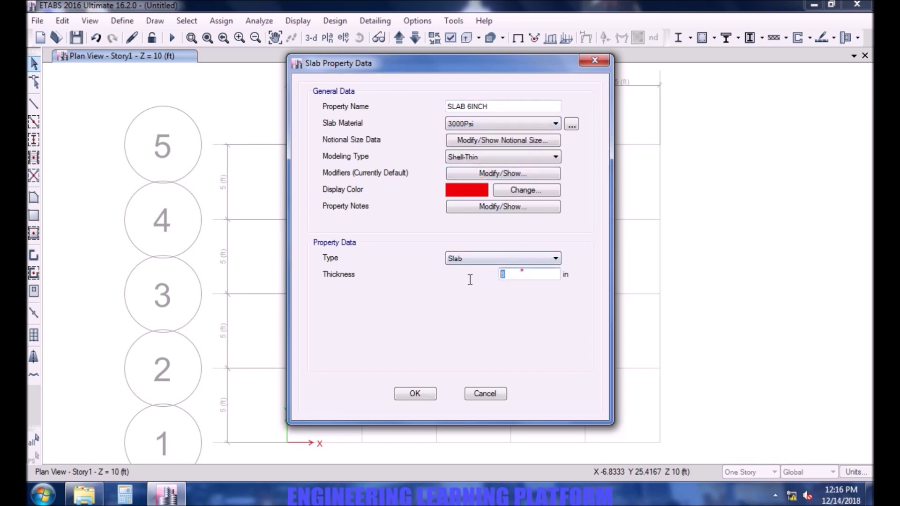
pyautogui.click(470, 158)
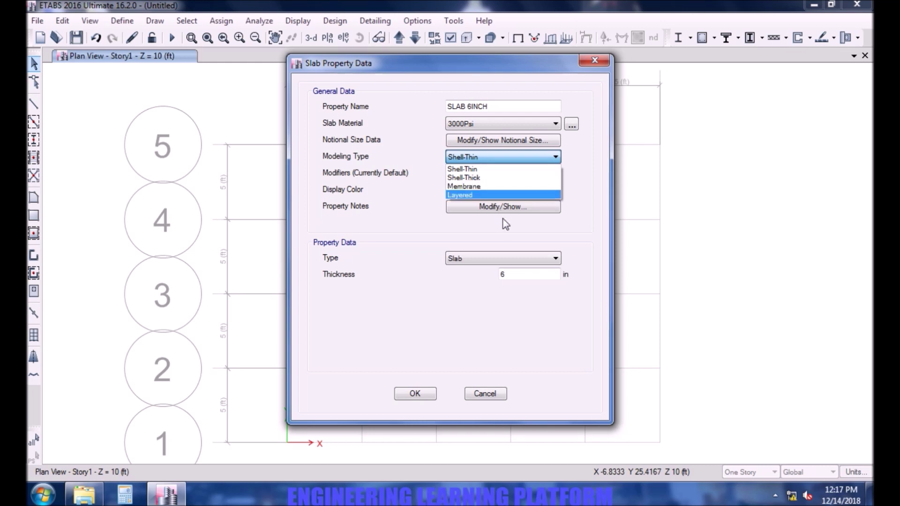
pyautogui.click(502, 168)
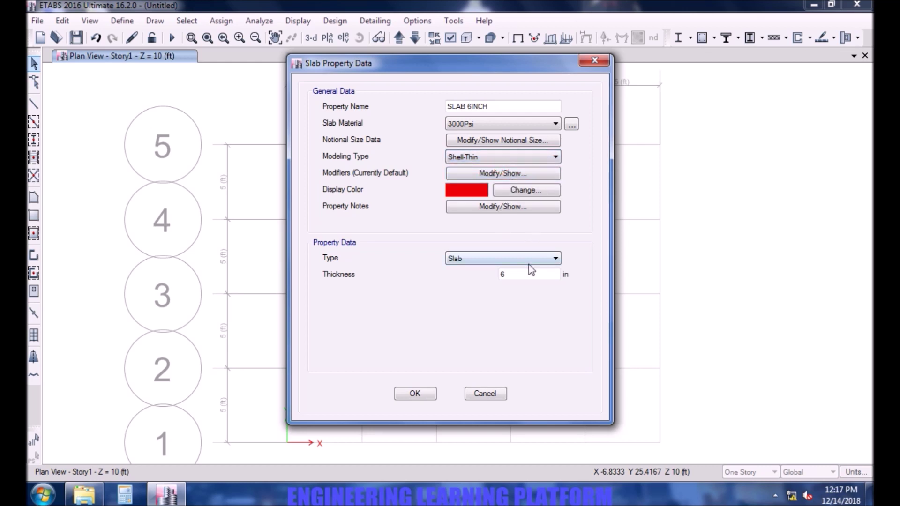
# Set SLAB 6INCH bending modifiers m11, m22 and m12 to 0.25 and save it
pyautogui.click(510, 177)
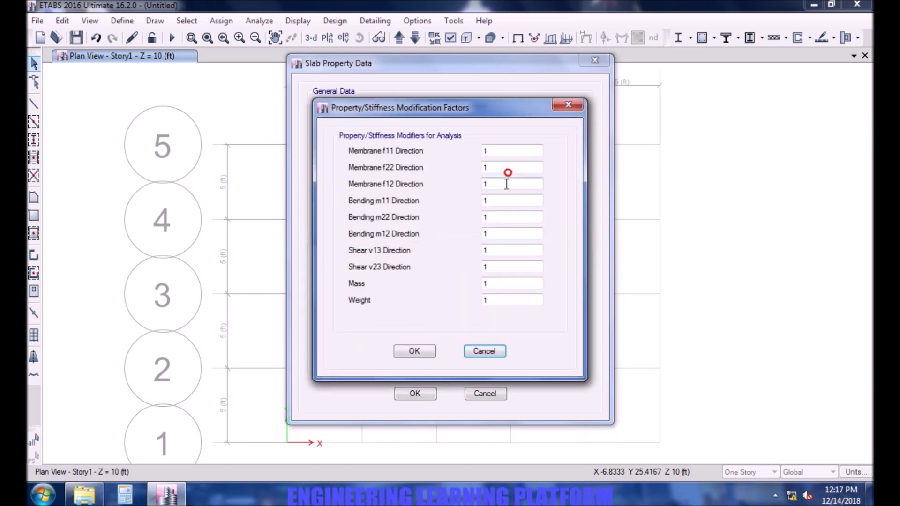
pyautogui.doubleClick(500, 200)
pyautogui.write('0.25')
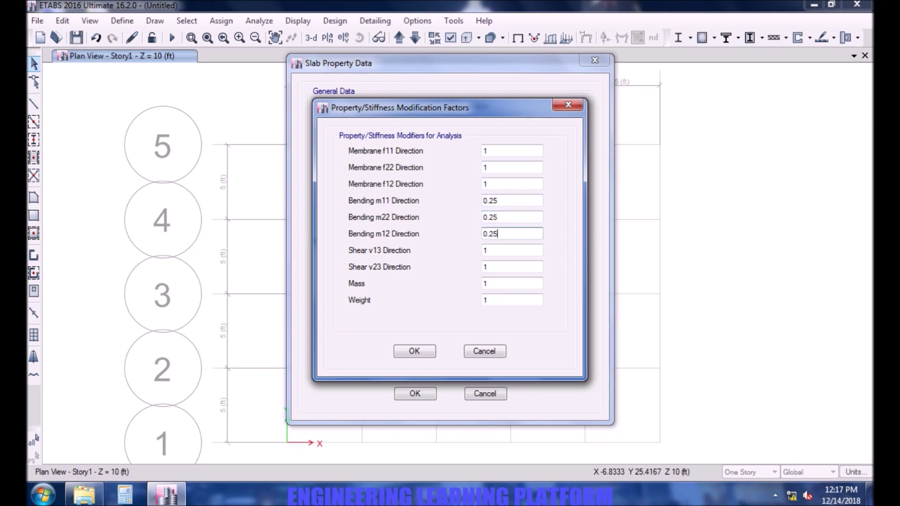
pyautogui.click(415, 352)
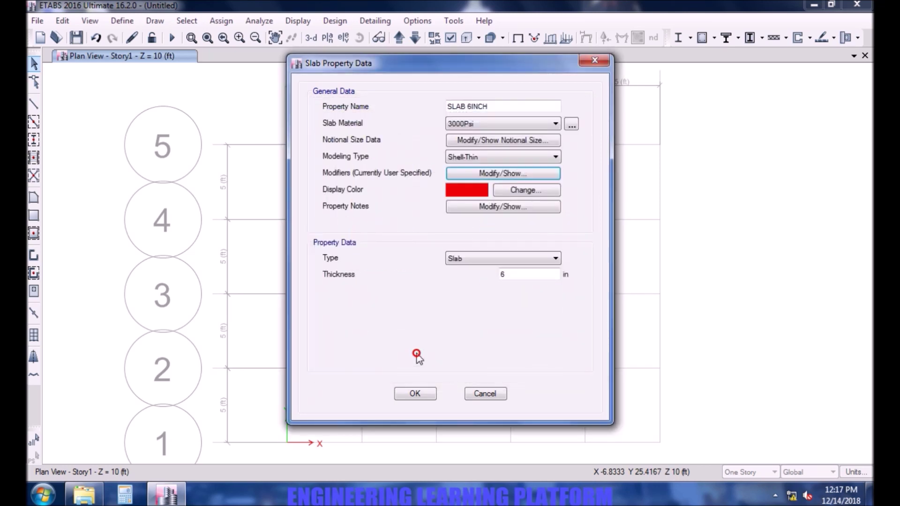
pyautogui.click(416, 394)
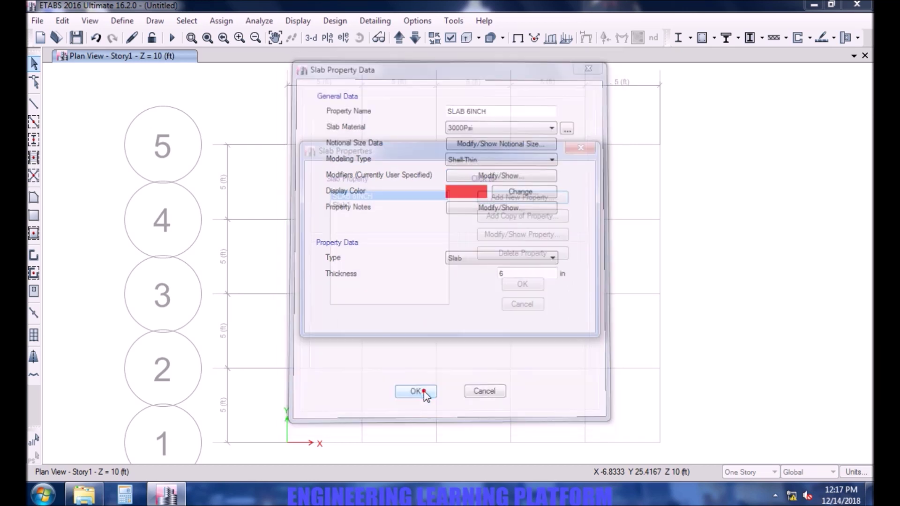
# Delete the Slab1 property and close the slab properties list
pyautogui.click(404, 208)
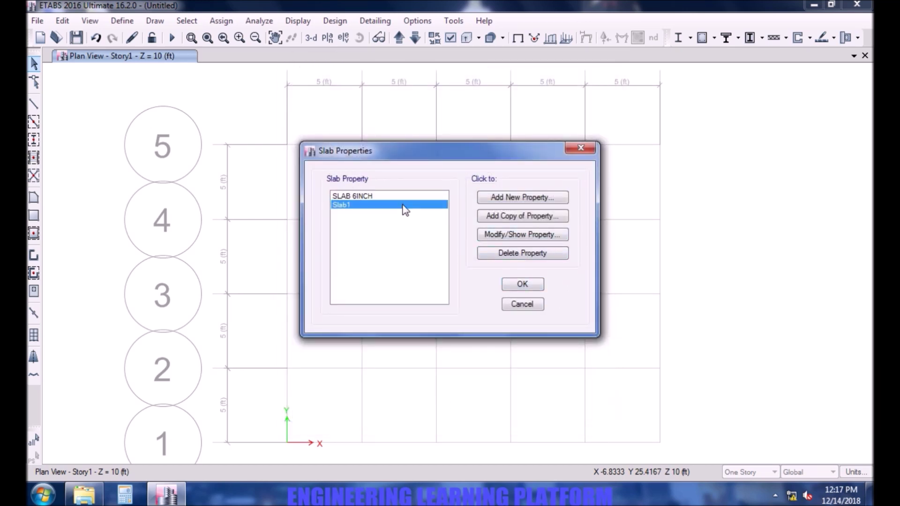
pyautogui.click(507, 255)
pyautogui.click(461, 293)
pyautogui.click(524, 284)
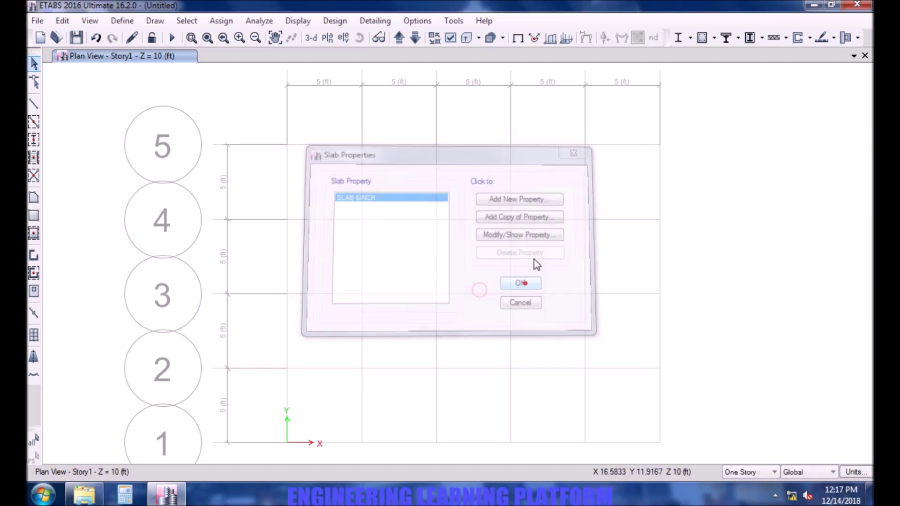
# Place columns at grid points B5, F5, F1, D1 and B1
pyautogui.click(33, 139)
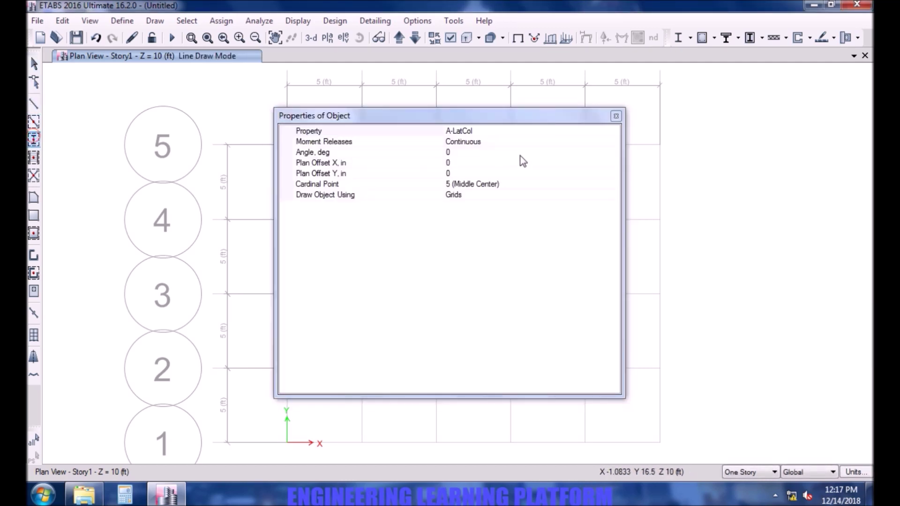
pyautogui.click(611, 133)
pyautogui.click(613, 130)
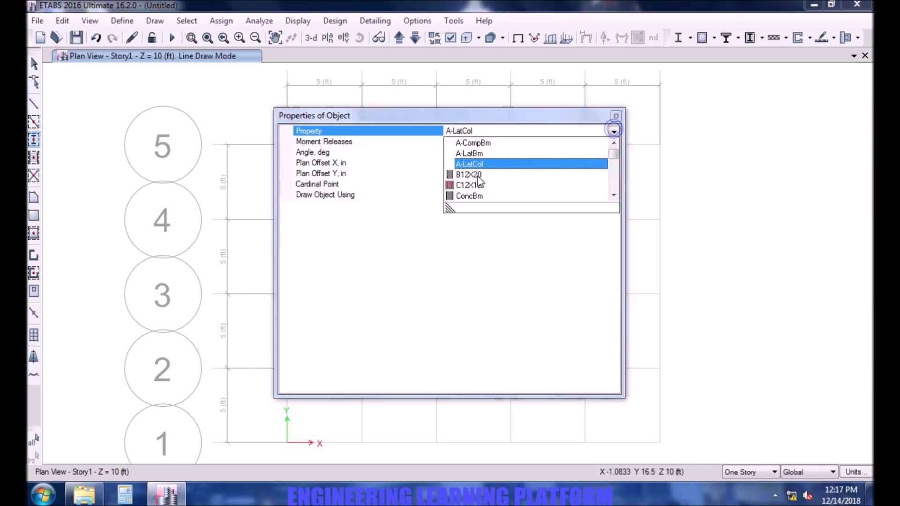
pyautogui.click(471, 190)
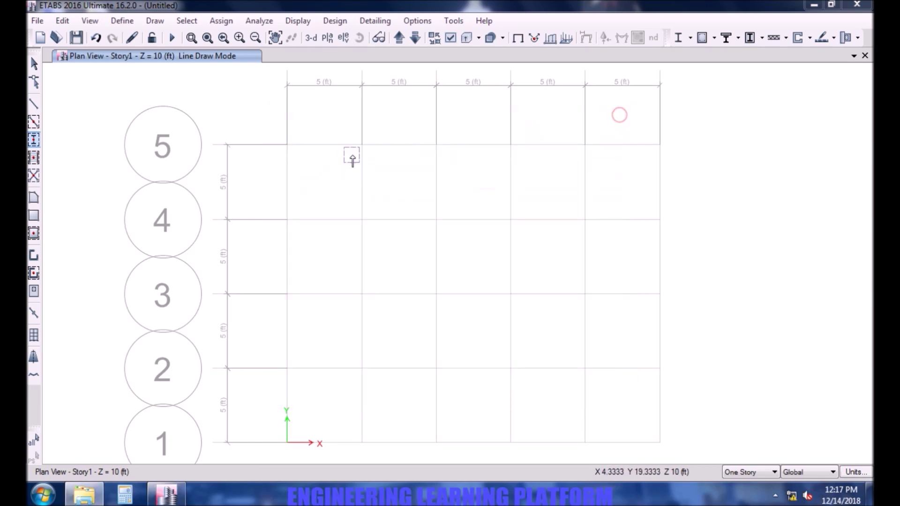
pyautogui.click(361, 147)
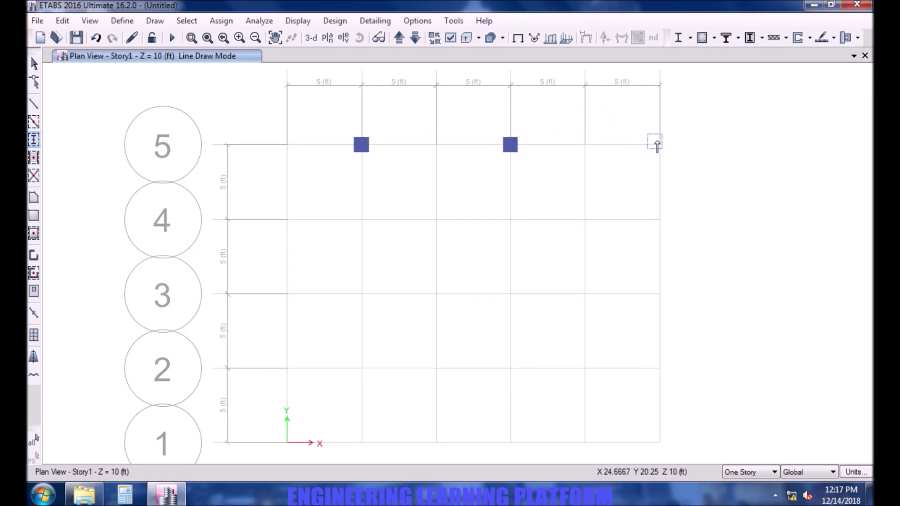
pyautogui.click(658, 145)
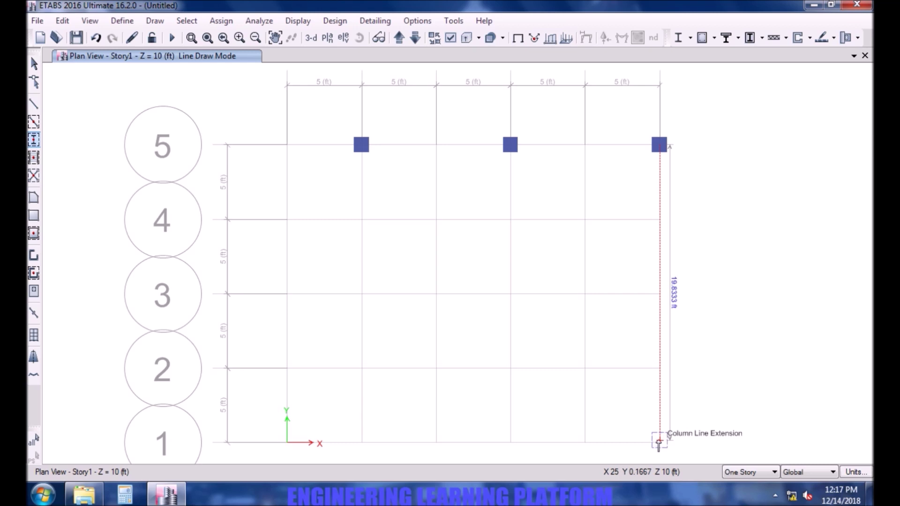
pyautogui.click(659, 443)
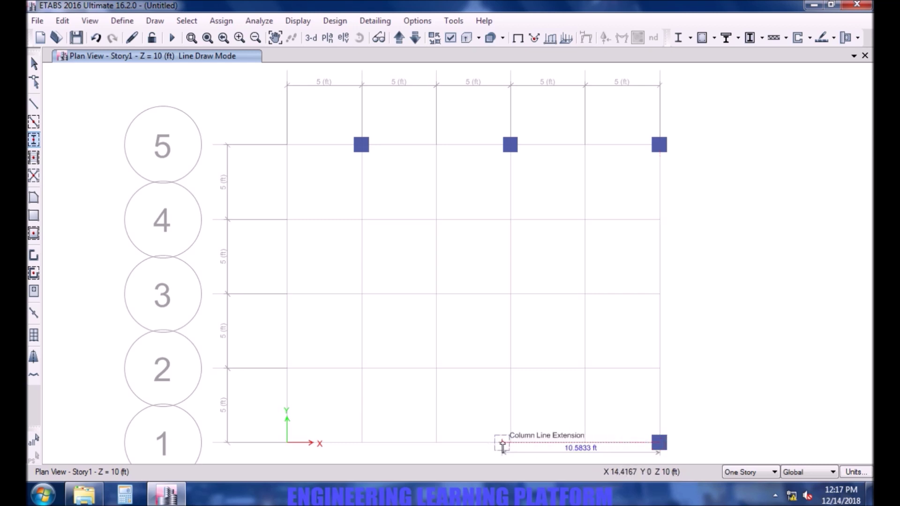
pyautogui.click(510, 442)
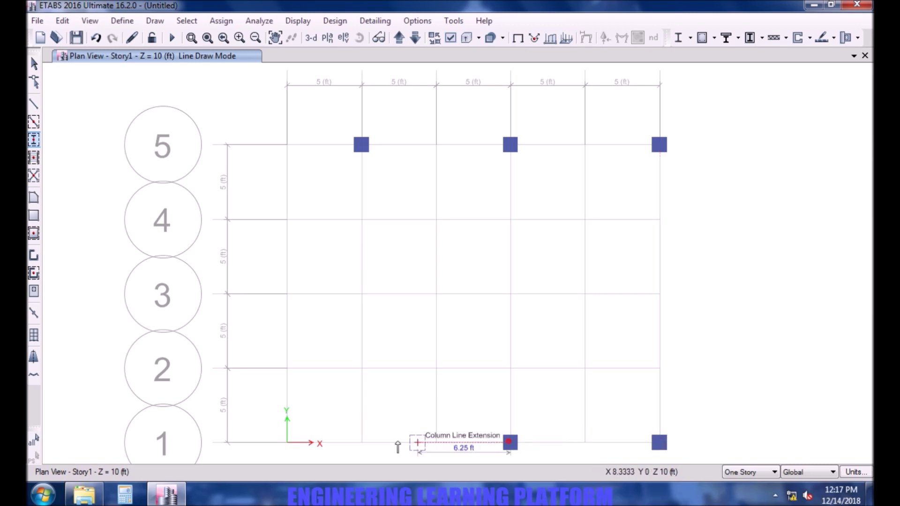
pyautogui.click(362, 442)
pyautogui.click(34, 103)
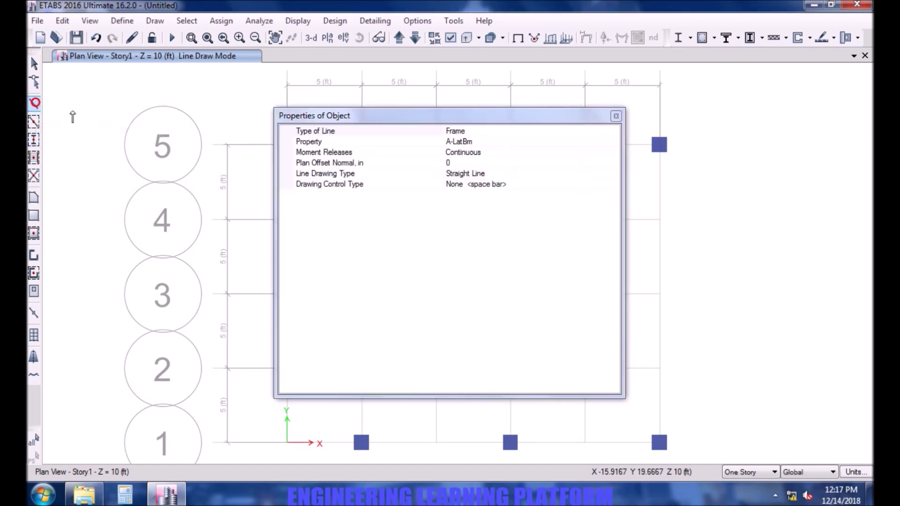
# Draw B12X20 perimeter beams B5-D5-F5-F3-F1-D1-B1-A2-A4 and back to B5
pyautogui.click(614, 143)
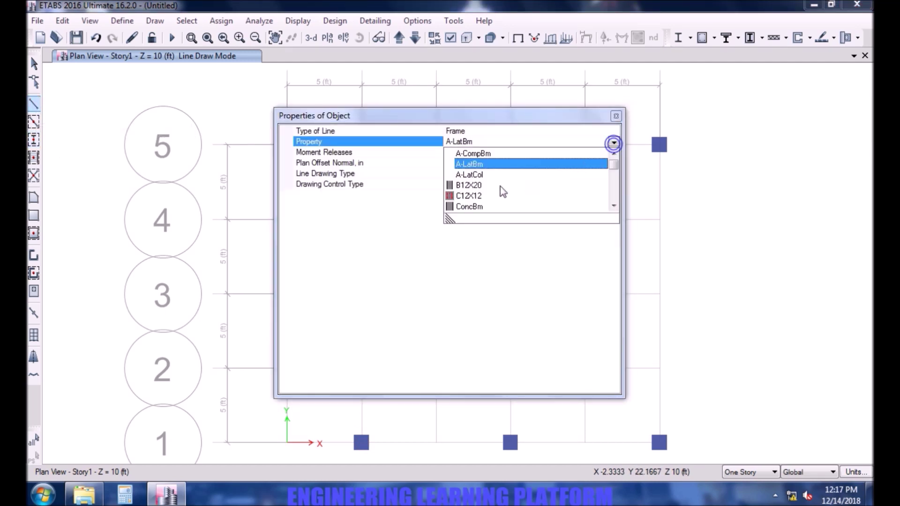
pyautogui.click(468, 185)
pyautogui.click(616, 116)
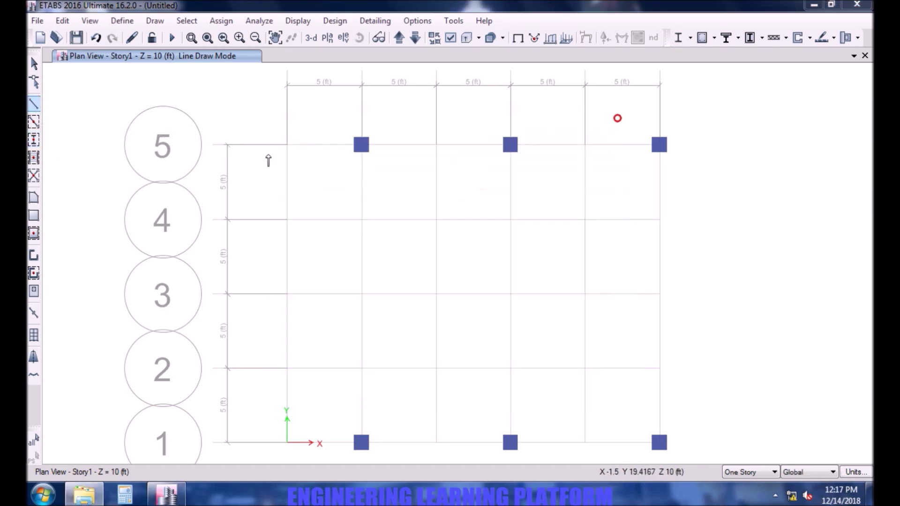
pyautogui.click(361, 145)
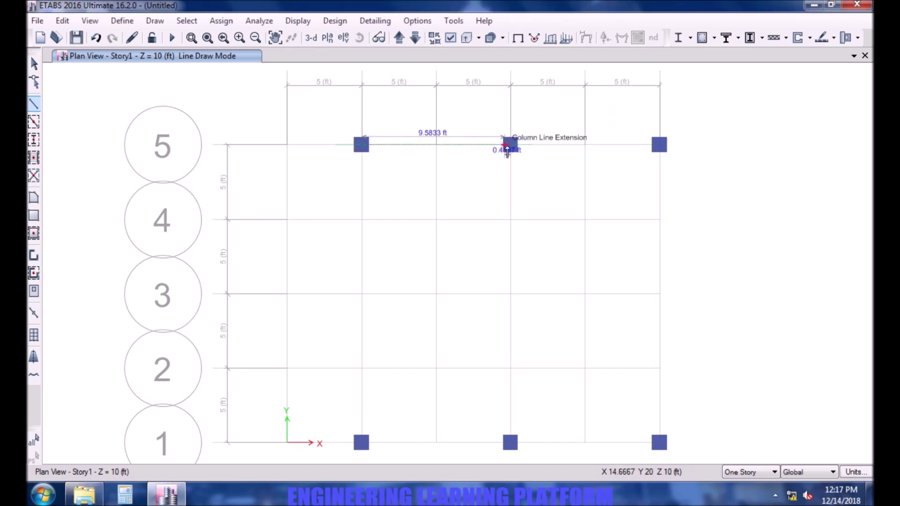
pyautogui.click(510, 145)
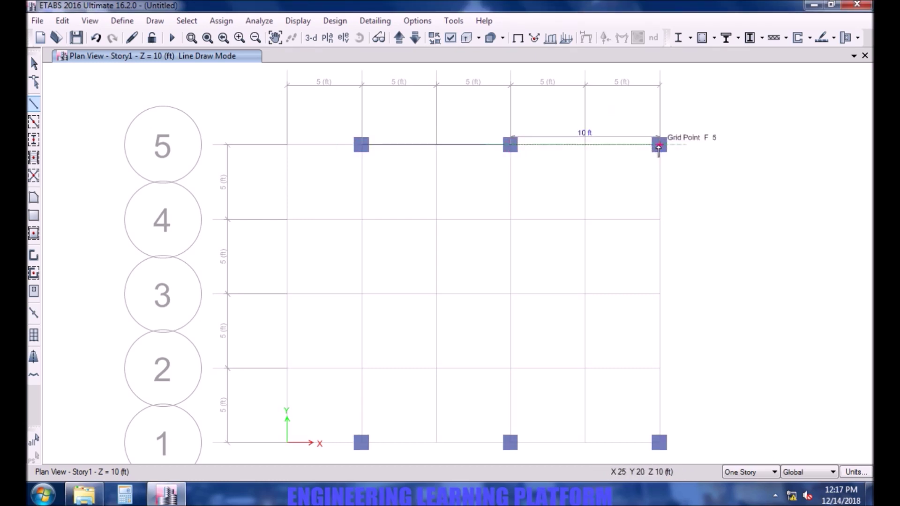
pyautogui.click(659, 146)
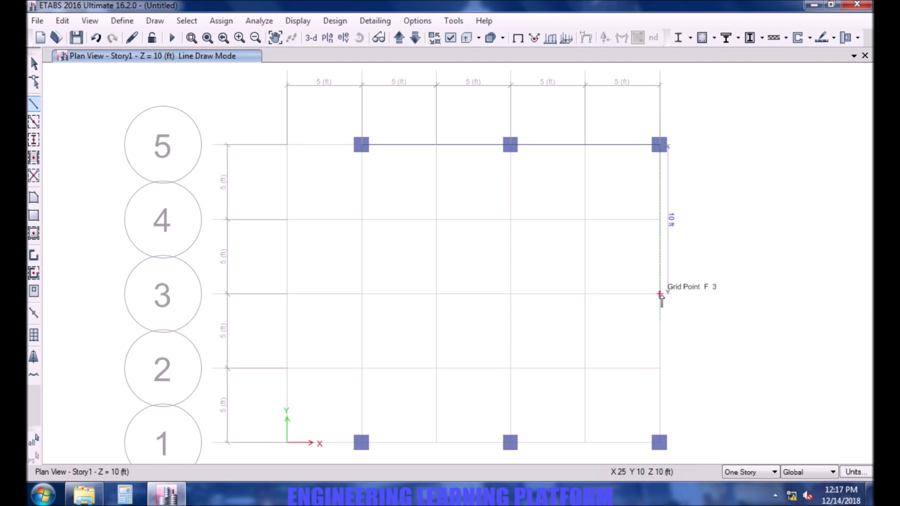
pyautogui.click(660, 295)
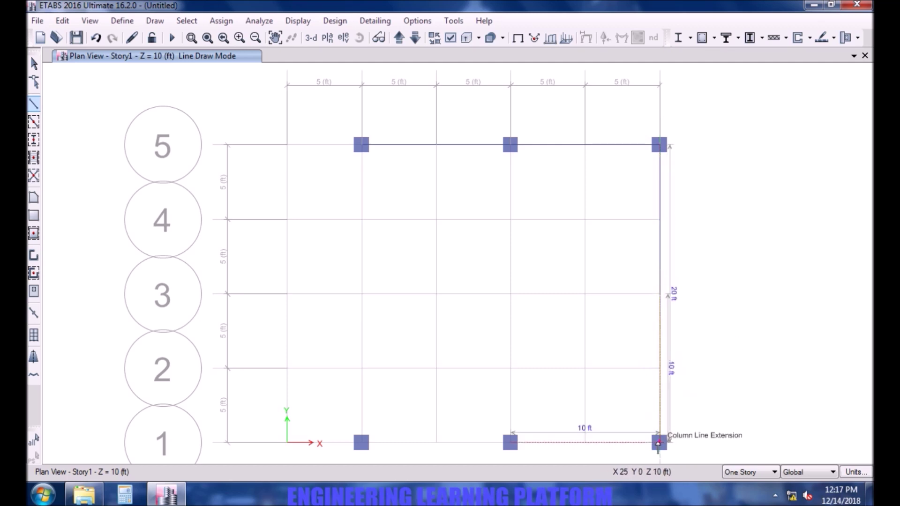
pyautogui.click(658, 443)
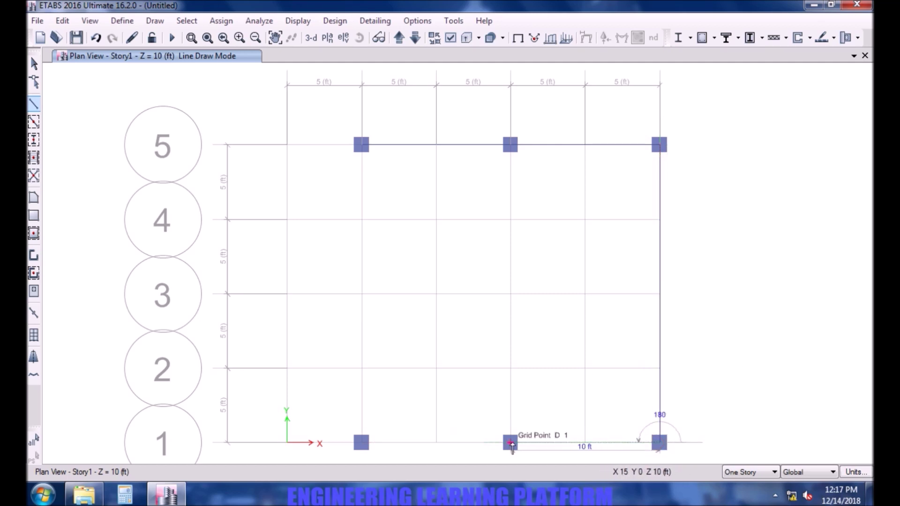
pyautogui.click(510, 443)
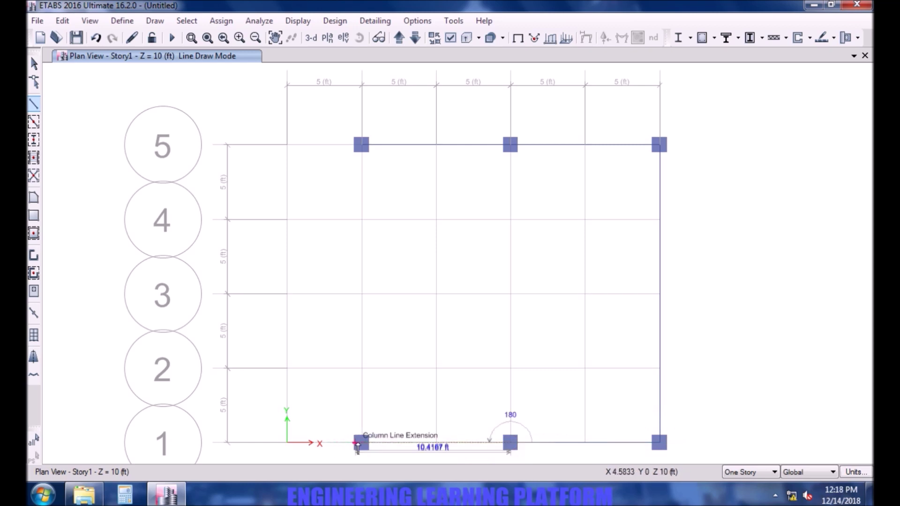
pyautogui.click(361, 443)
pyautogui.click(286, 369)
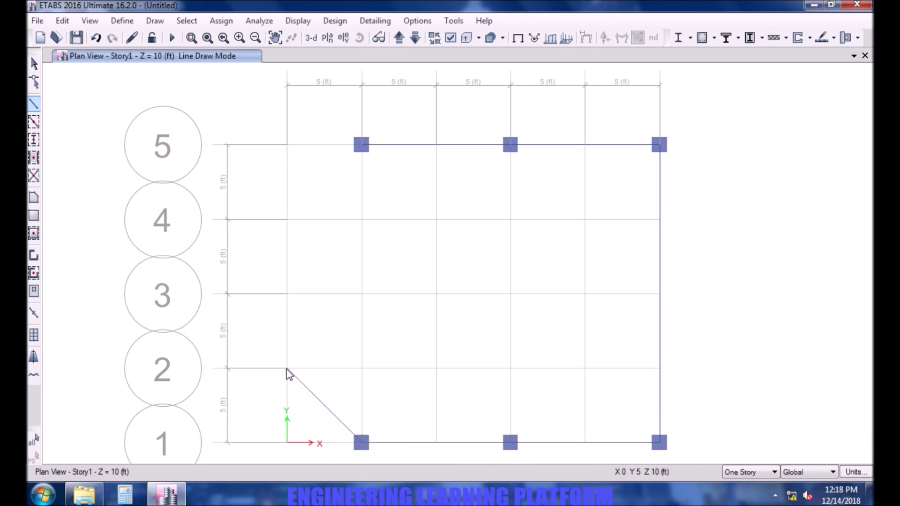
pyautogui.click(287, 219)
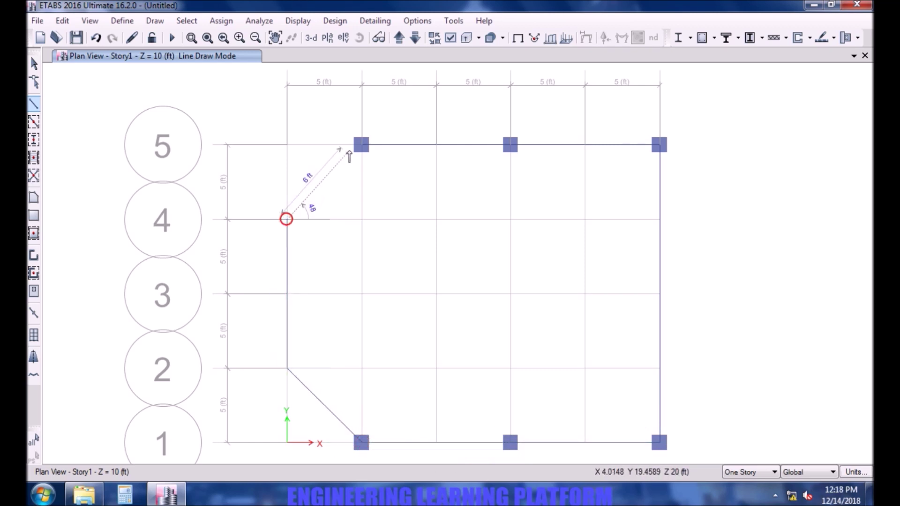
pyautogui.doubleClick(360, 145)
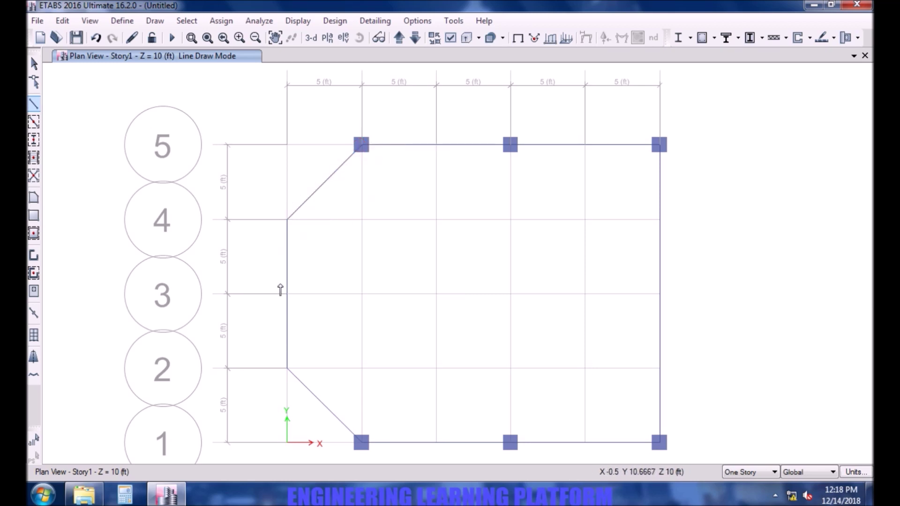
# Add interior beams along grid line 3 from A3 to F3 and along grid line D
pyautogui.click(286, 294)
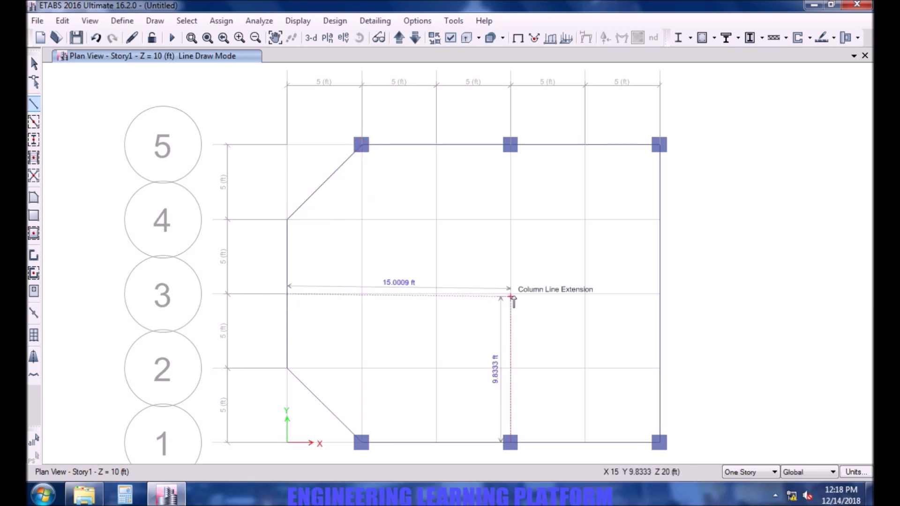
pyautogui.doubleClick(511, 294)
pyautogui.click(510, 295)
pyautogui.click(511, 144)
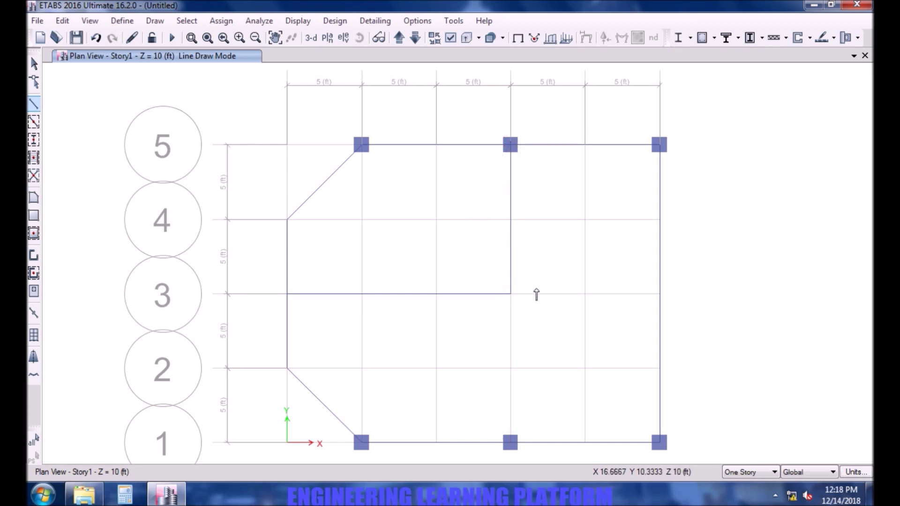
pyautogui.click(510, 442)
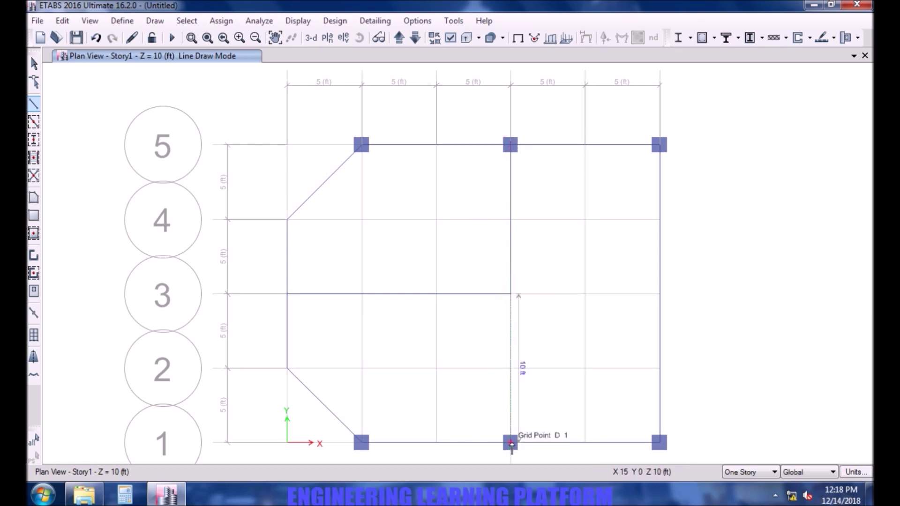
pyautogui.rightClick(516, 432)
pyautogui.click(510, 294)
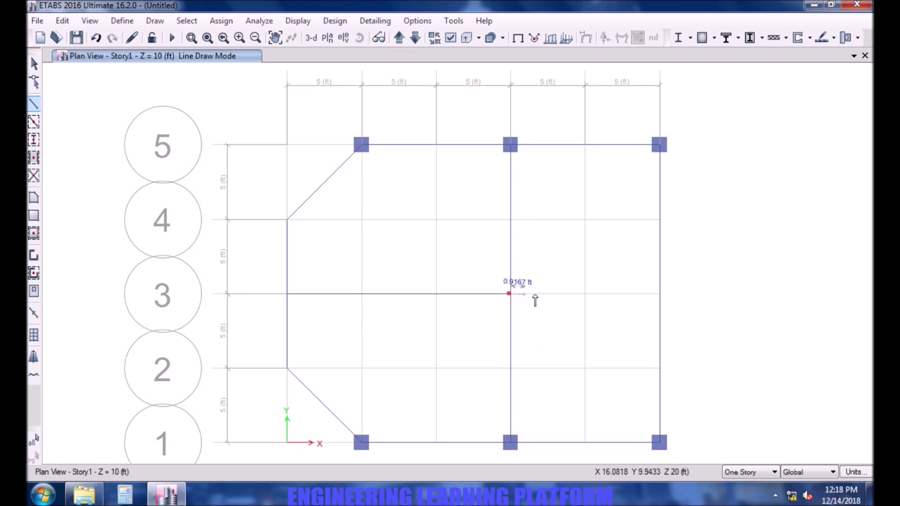
pyautogui.click(659, 294)
pyautogui.rightClick(603, 322)
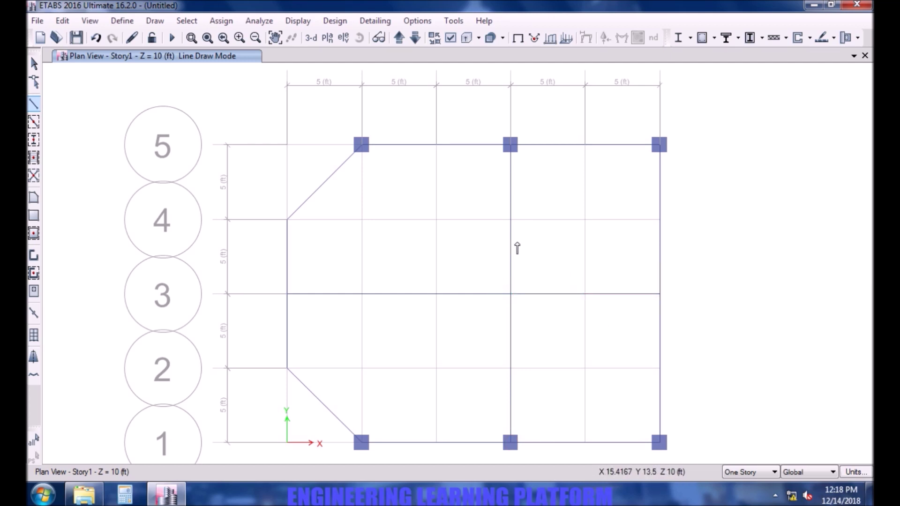
pyautogui.press('Escape')
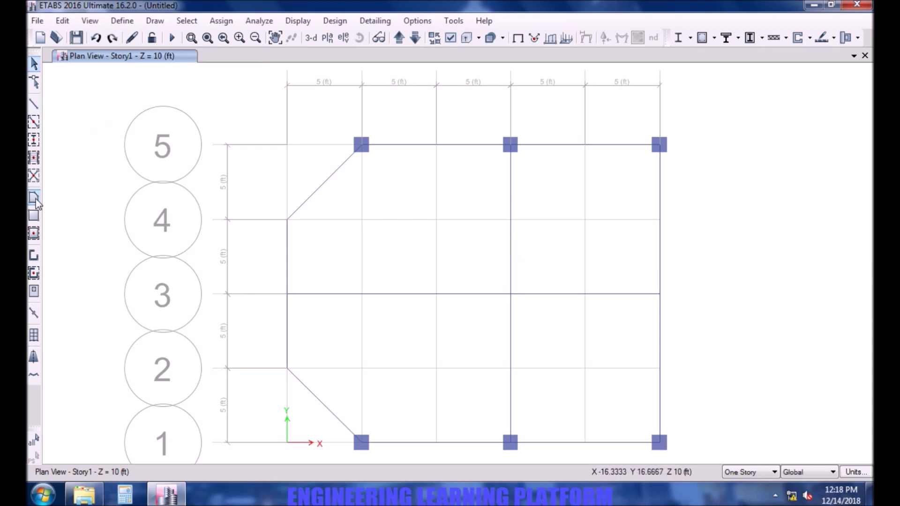
# Draw the upper-left slab panel through A3, A4, B5, D5 and D3
pyautogui.click(34, 198)
pyautogui.click(618, 116)
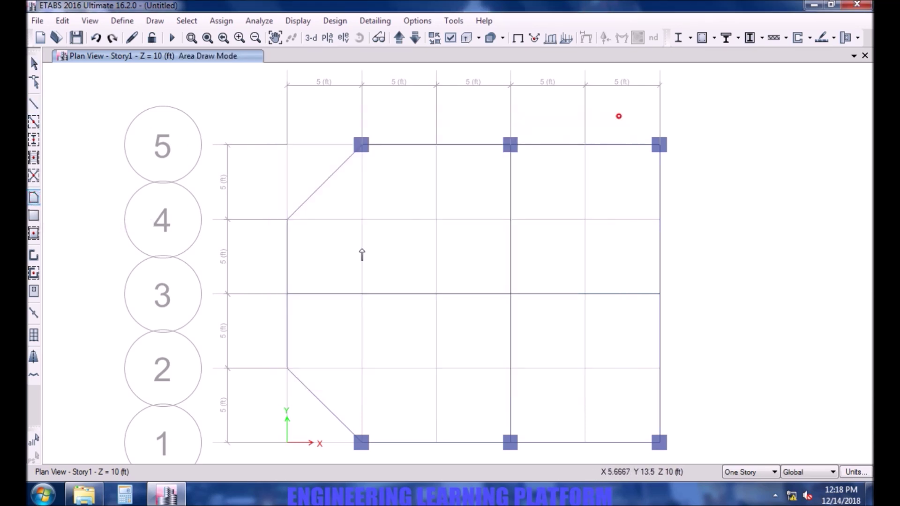
pyautogui.click(286, 294)
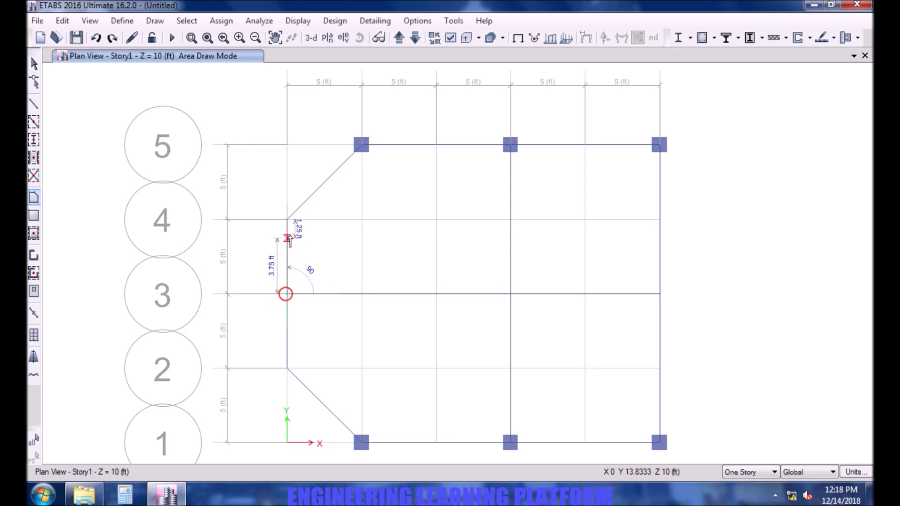
pyautogui.click(287, 220)
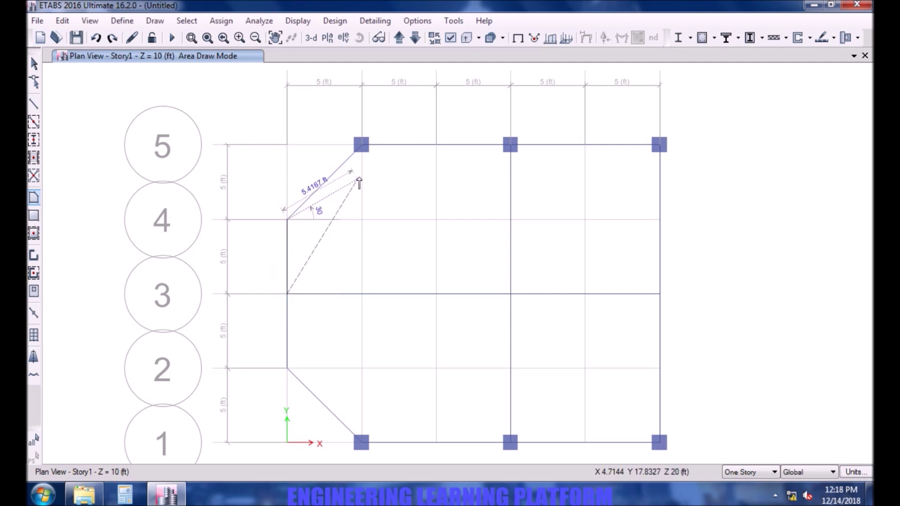
pyautogui.click(363, 146)
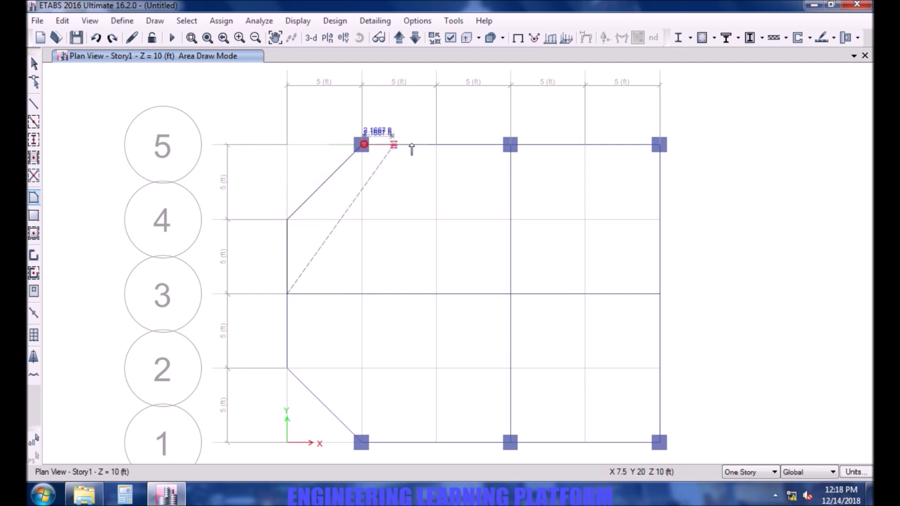
pyautogui.click(509, 146)
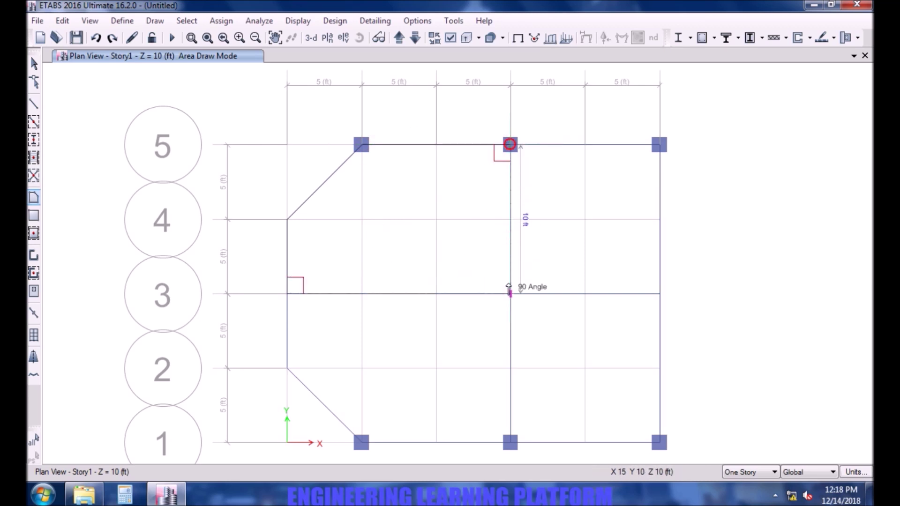
pyautogui.click(509, 295)
pyautogui.press('Return')
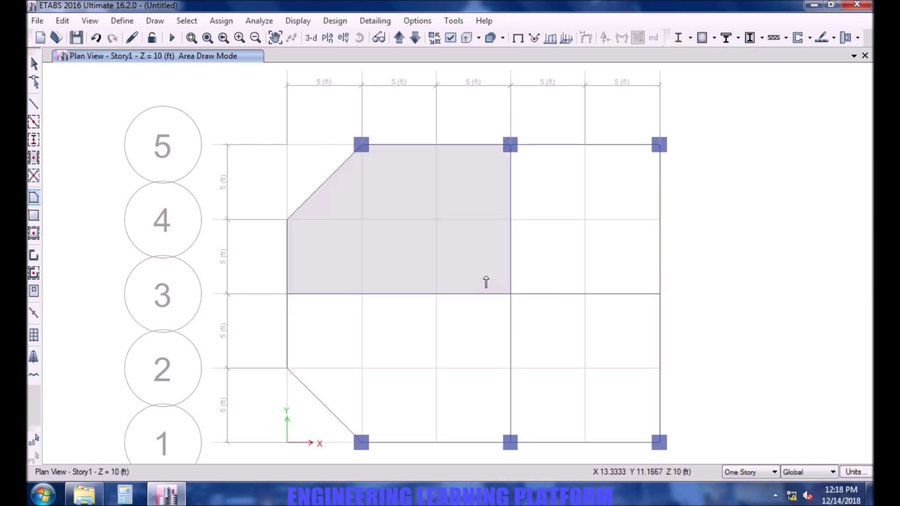
# Draw the upper-right slab panel through D5, F5, F3 and D3
pyautogui.click(510, 147)
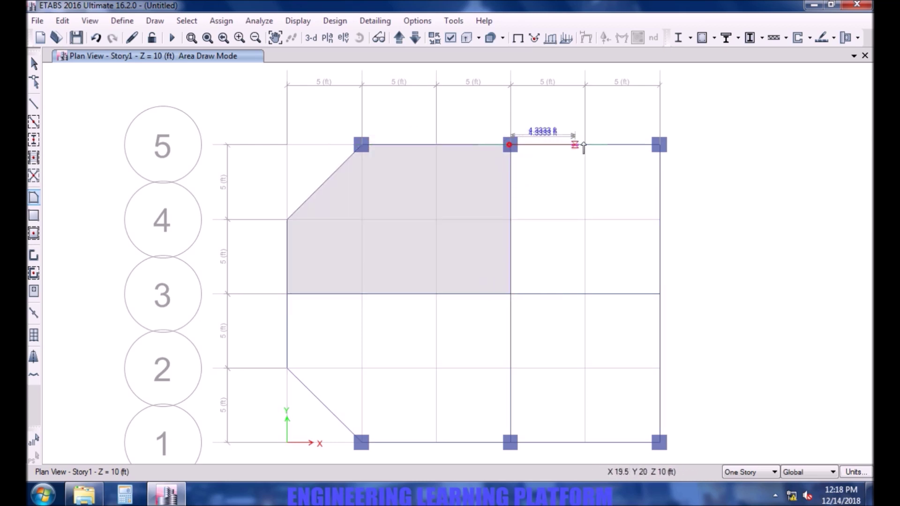
pyautogui.click(659, 145)
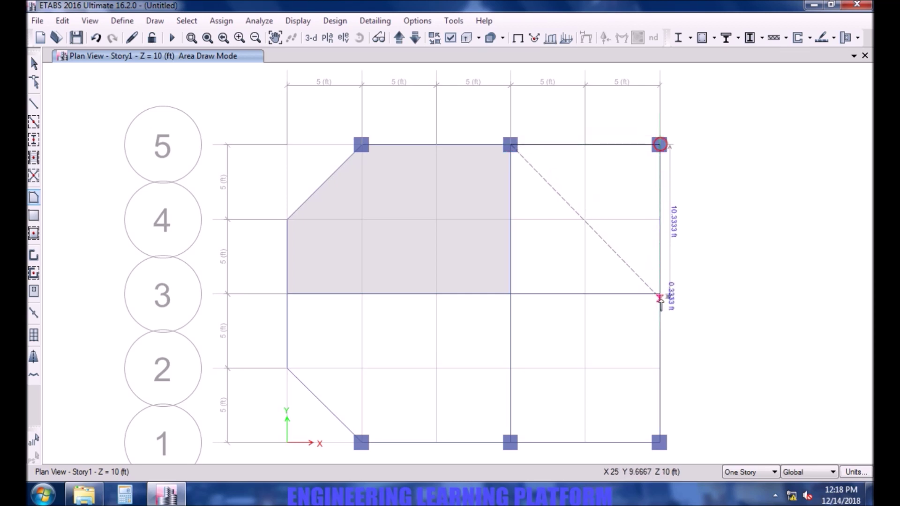
pyautogui.click(659, 294)
pyautogui.click(510, 294)
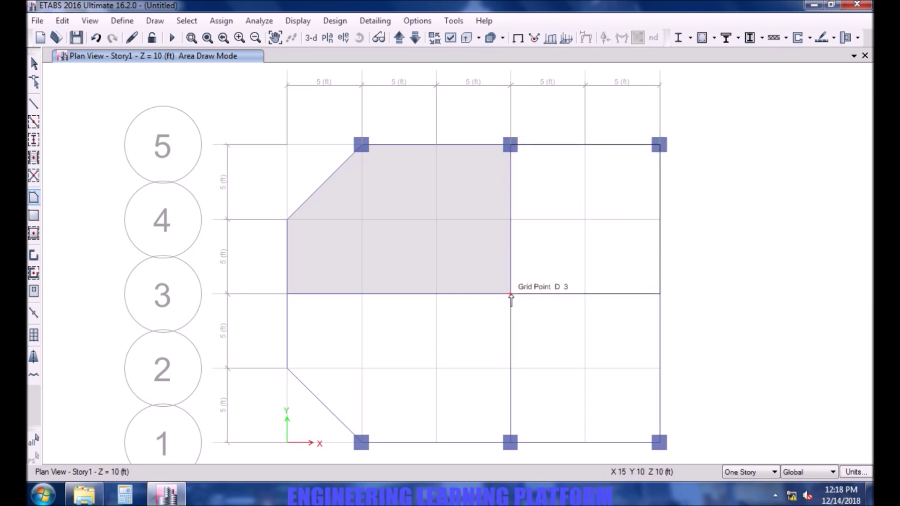
pyautogui.press('Return')
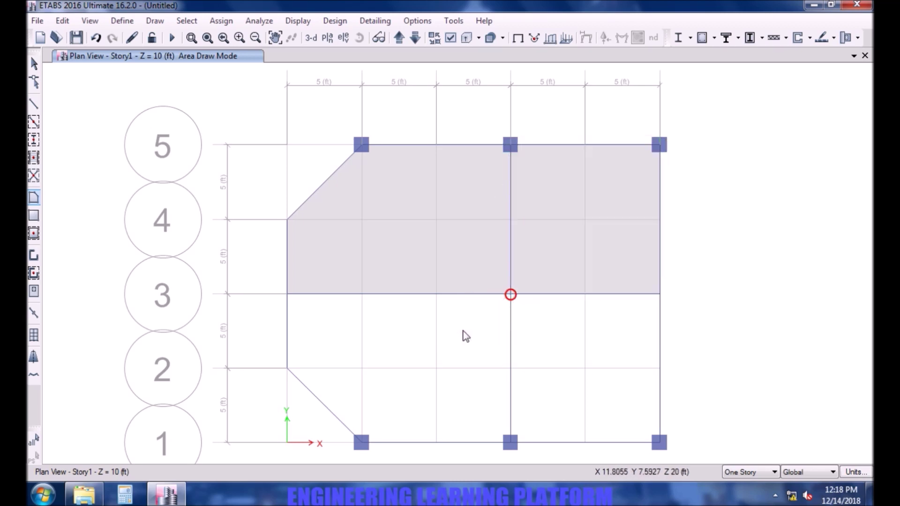
# Draw the chamfered lower-left floor area through A3, D3, D1, B1 and A2
pyautogui.click(287, 294)
pyautogui.click(511, 293)
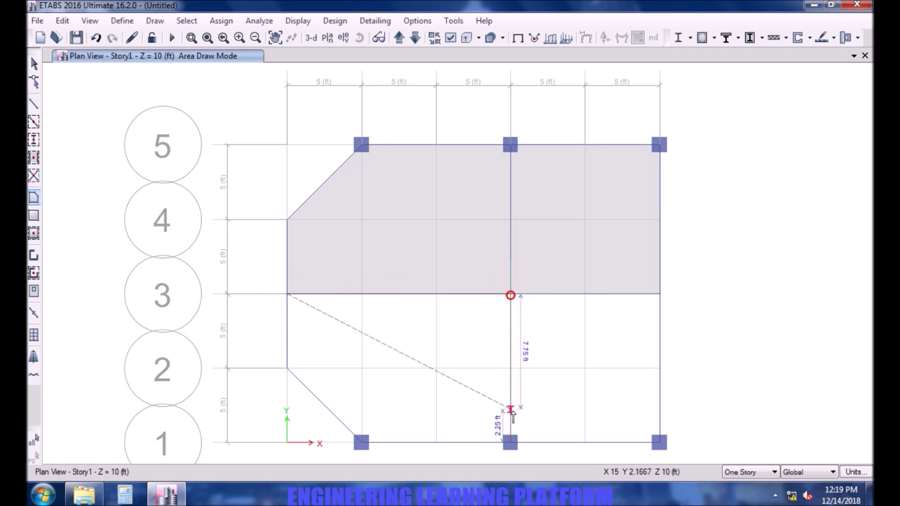
pyautogui.click(510, 442)
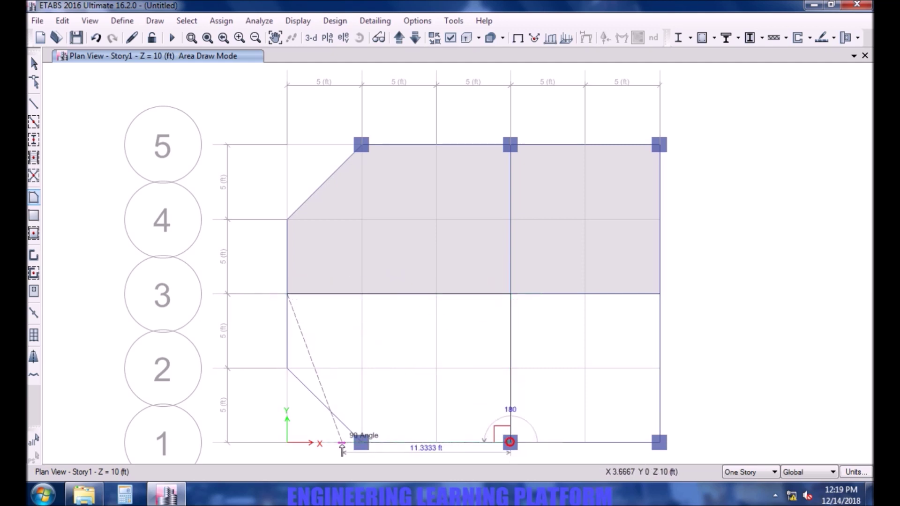
pyautogui.click(361, 442)
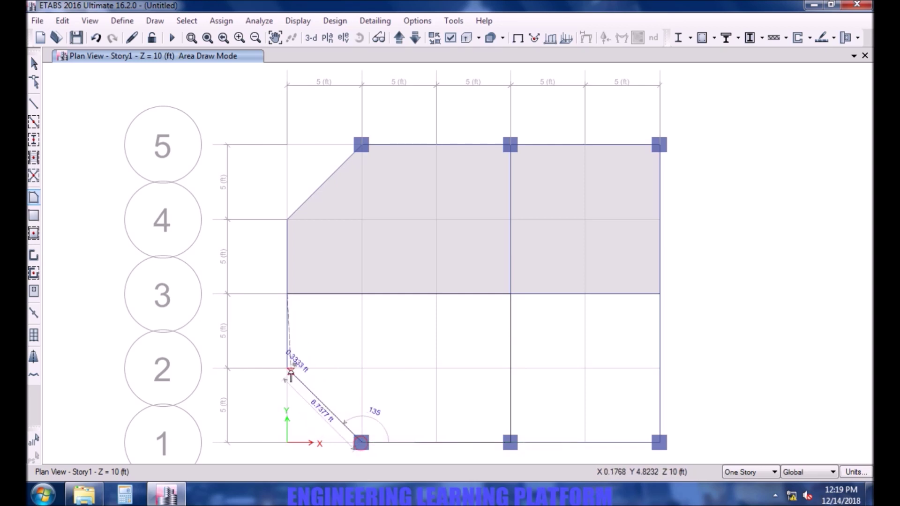
pyautogui.click(287, 368)
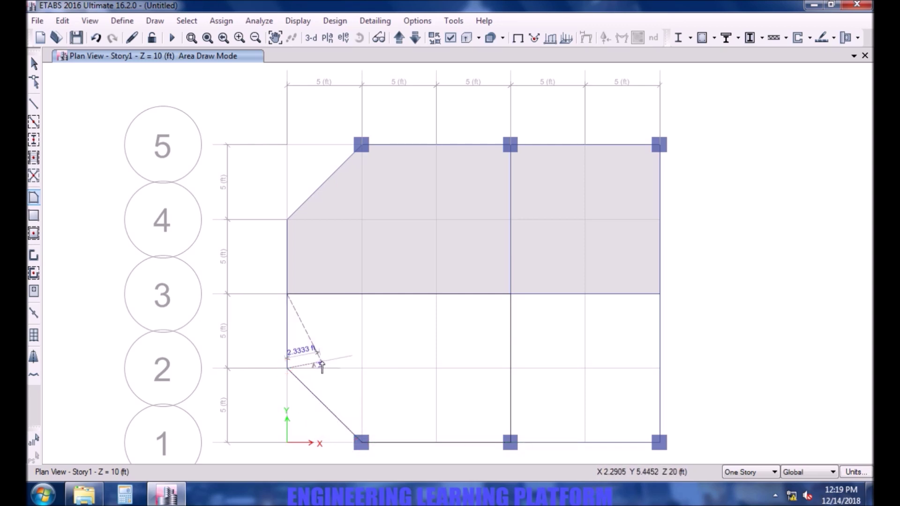
pyautogui.press('Return')
# Draw the lower-right floor area through F3, F1, D1 and D3, then stop drawing
pyautogui.click(615, 116)
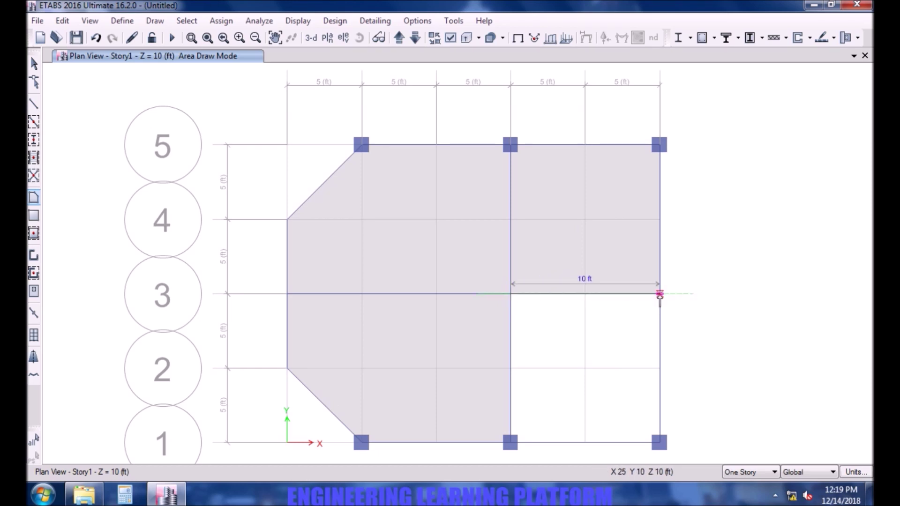
pyautogui.click(659, 294)
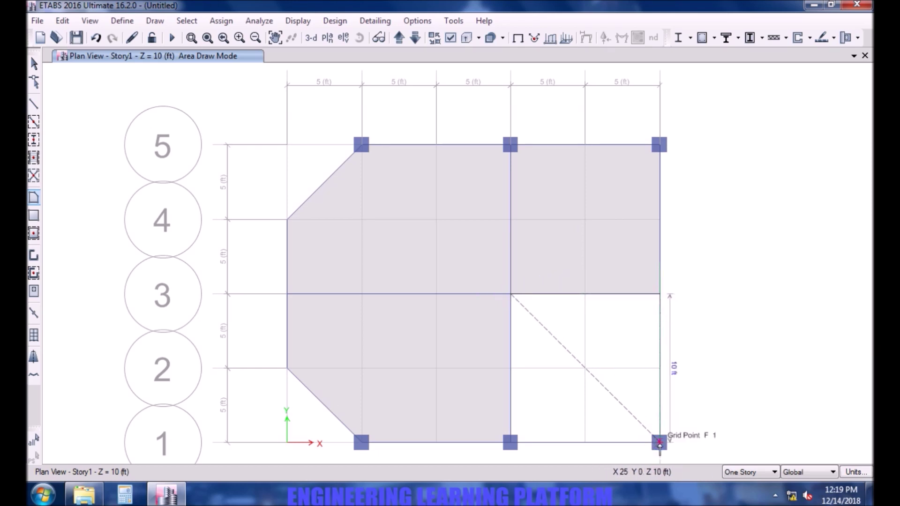
pyautogui.click(659, 442)
pyautogui.click(510, 442)
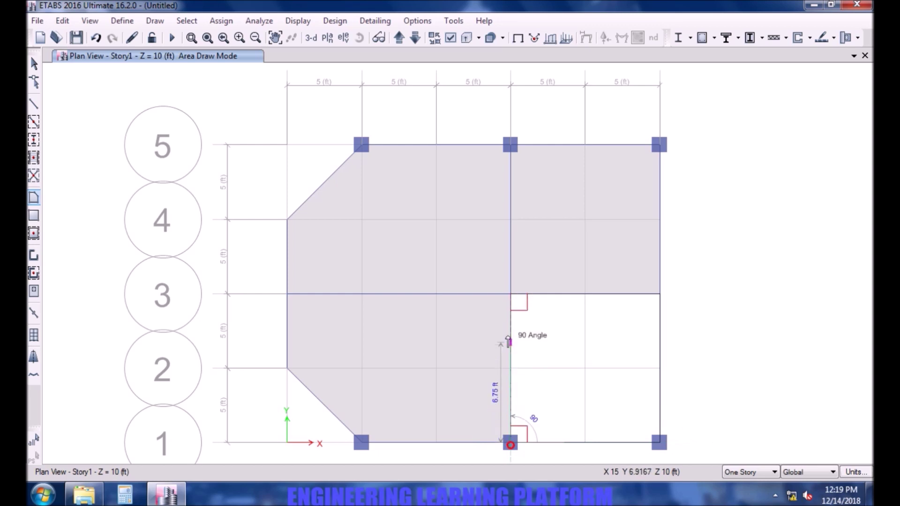
pyautogui.doubleClick(509, 294)
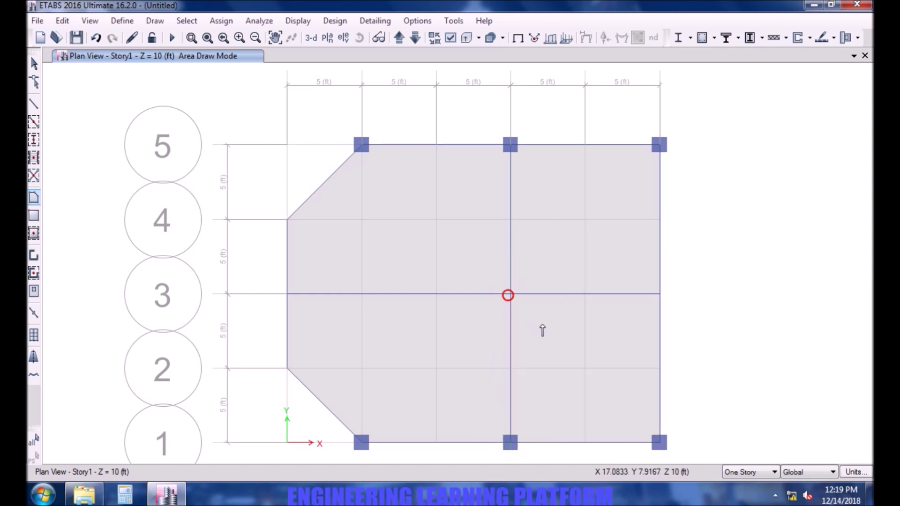
pyautogui.press('Escape')
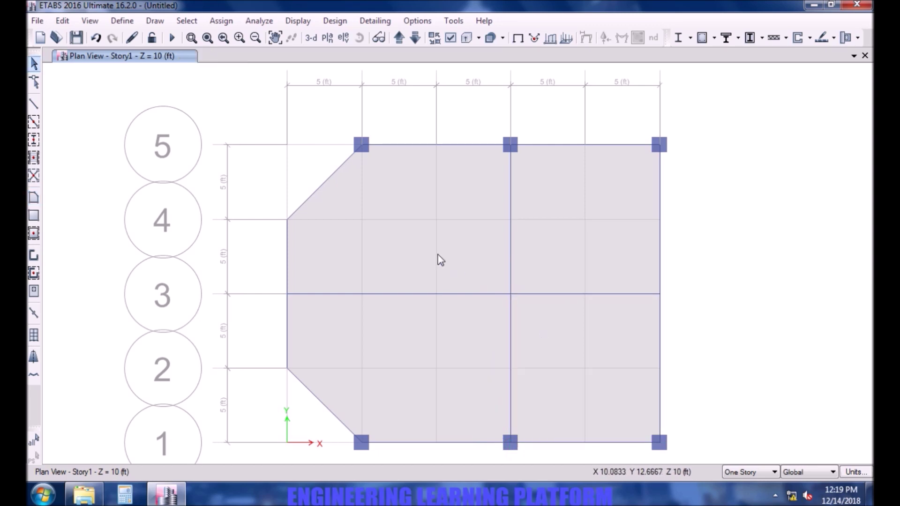
# Add a 15 ft dimension line from A4 to D4, placed above the grid
pyautogui.click(437, 255)
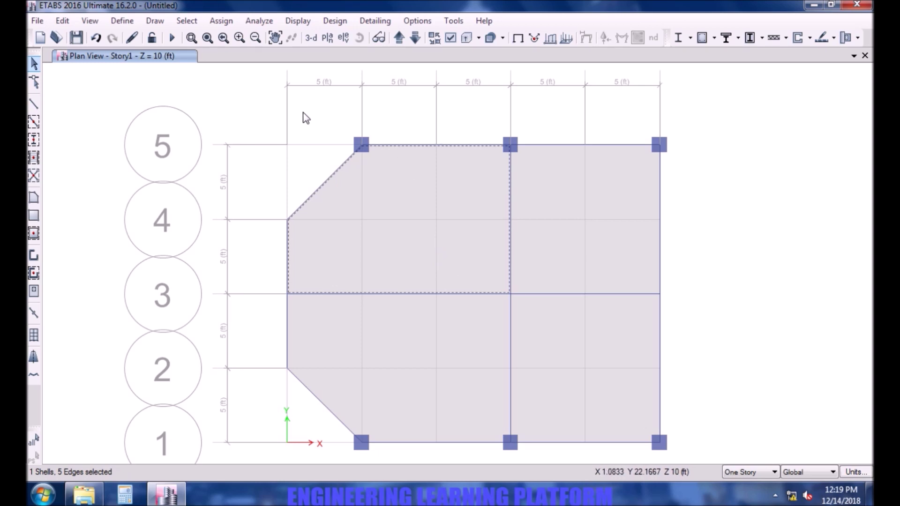
pyautogui.click(154, 20)
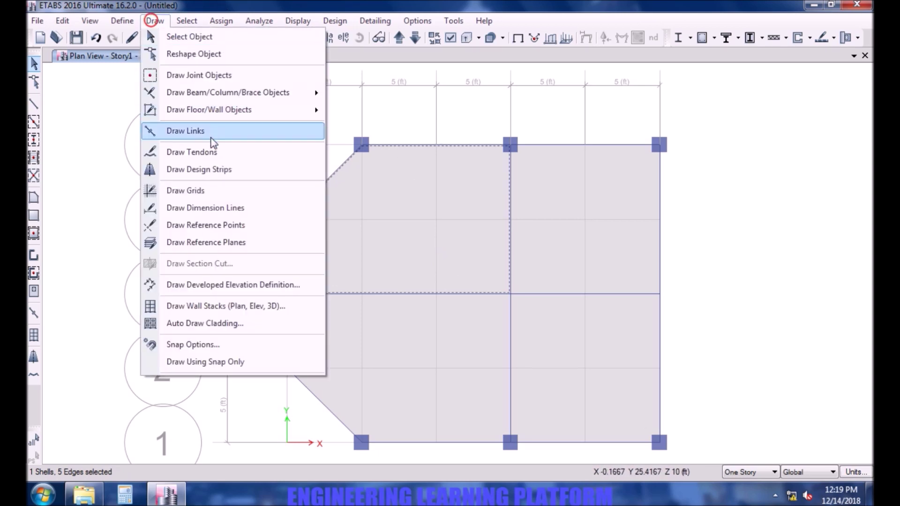
pyautogui.click(205, 211)
pyautogui.click(616, 116)
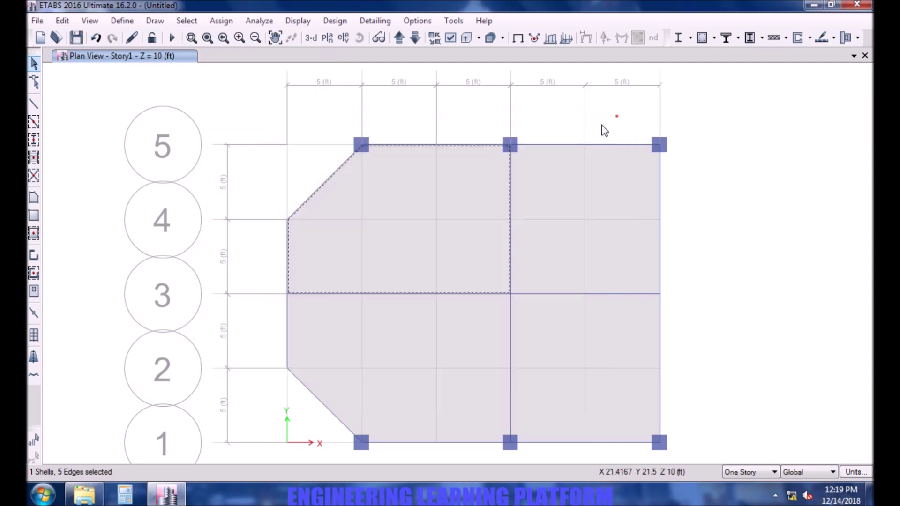
pyautogui.click(288, 220)
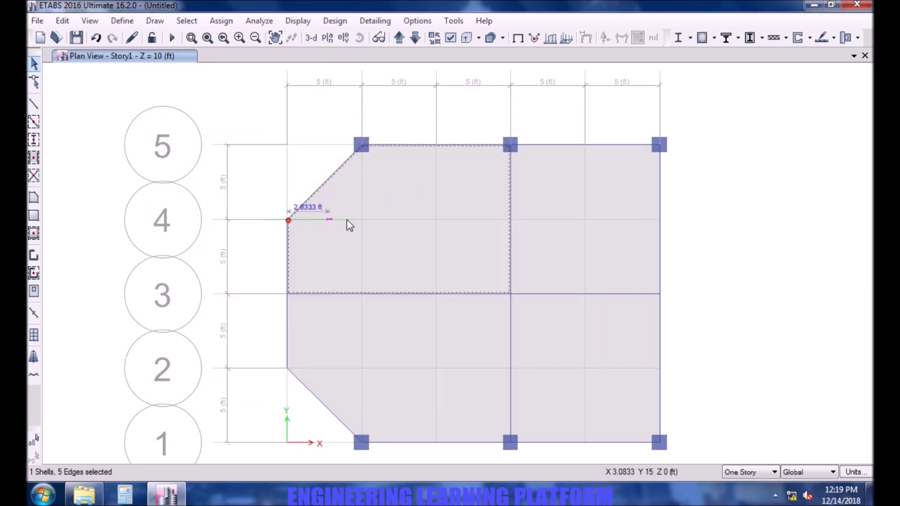
pyautogui.click(510, 220)
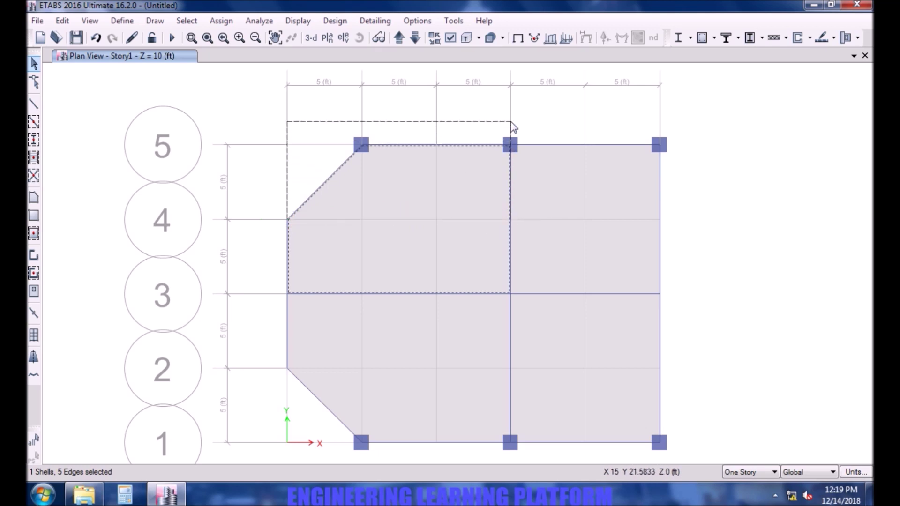
pyautogui.press('Escape')
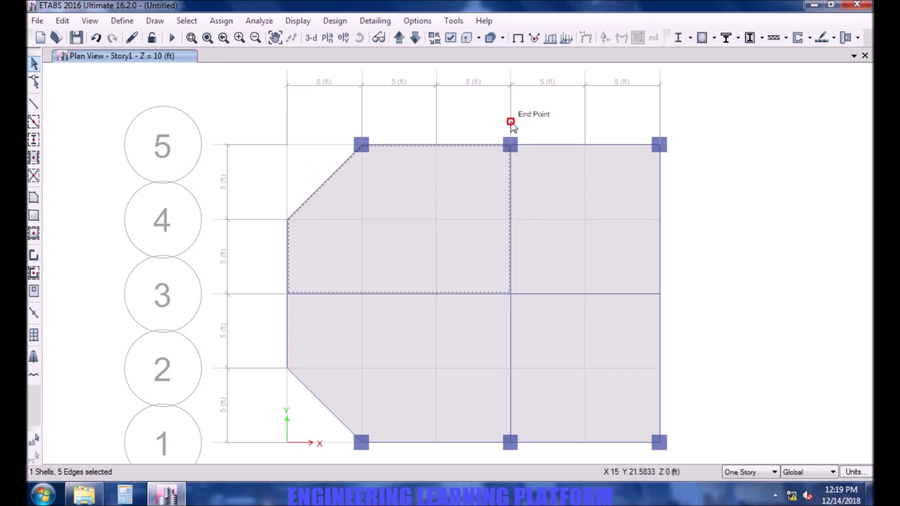
pyautogui.click(408, 136)
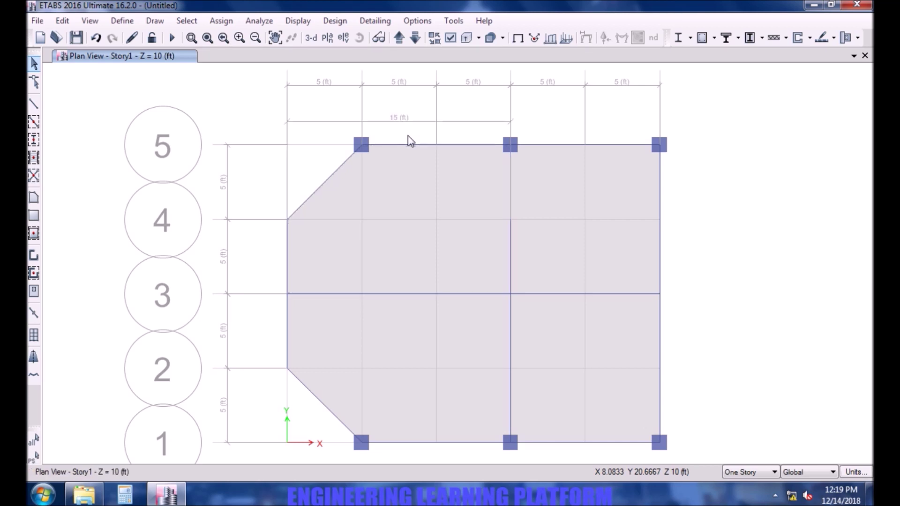
pyautogui.click(156, 21)
pyautogui.click(181, 35)
pyautogui.click(124, 494)
pyautogui.click(155, 381)
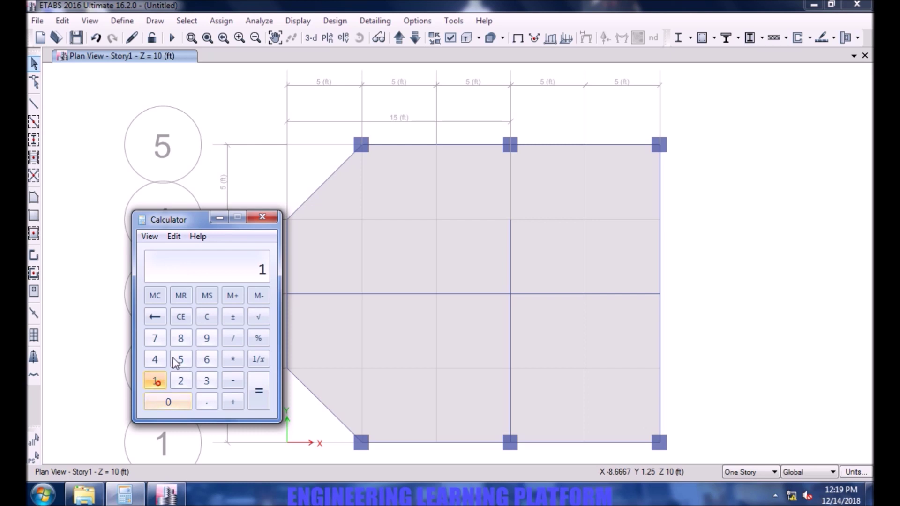
pyautogui.click(180, 359)
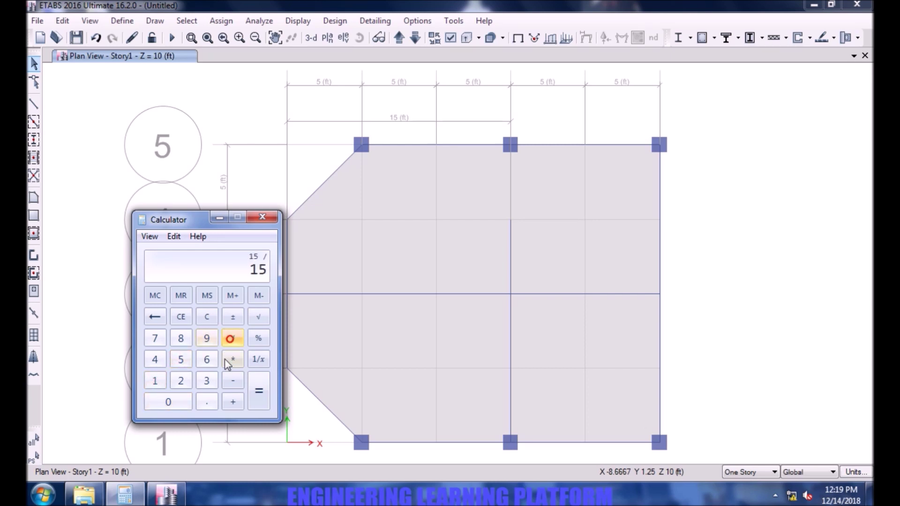
pyautogui.click(206, 380)
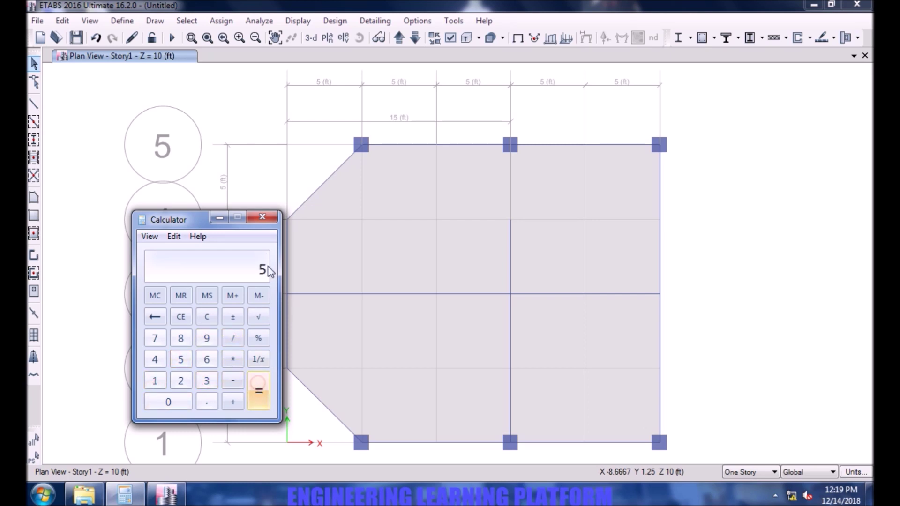
pyautogui.click(263, 216)
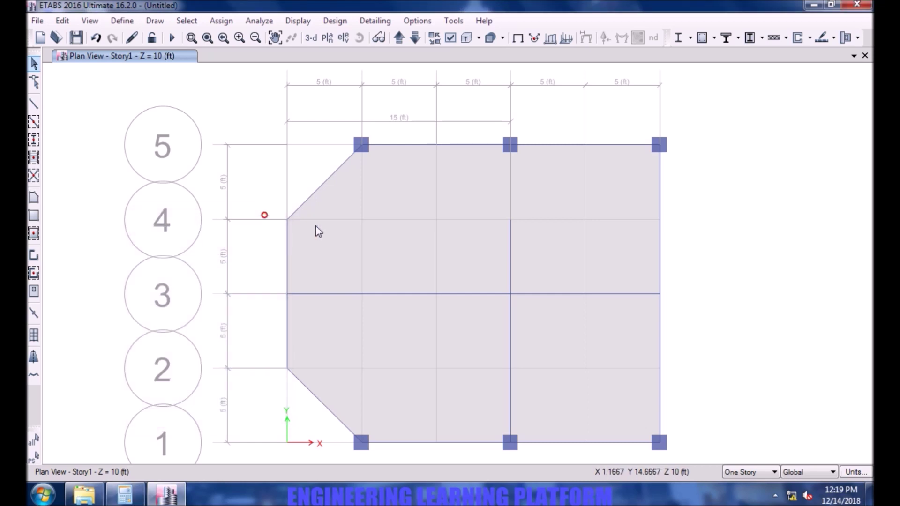
# Add a vertical 10 ft dimension from B5 to B3, offset left of the plan
pyautogui.click(388, 227)
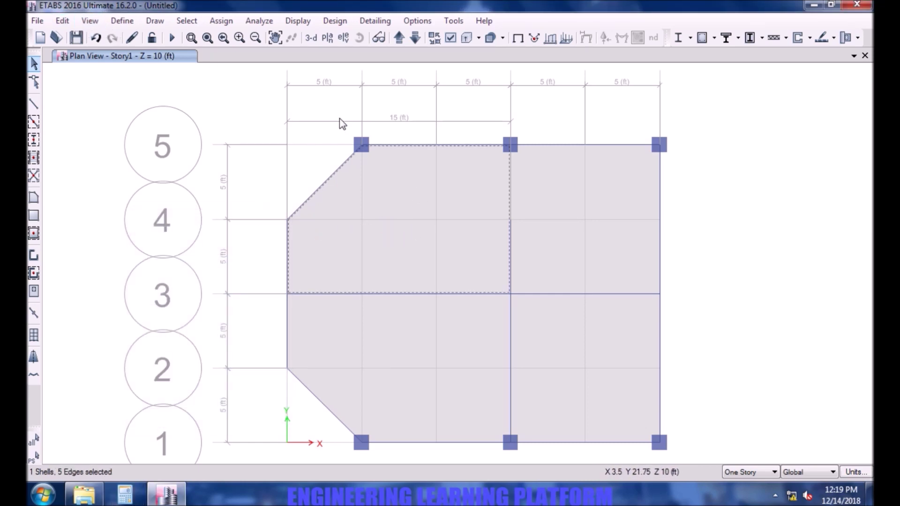
pyautogui.click(149, 22)
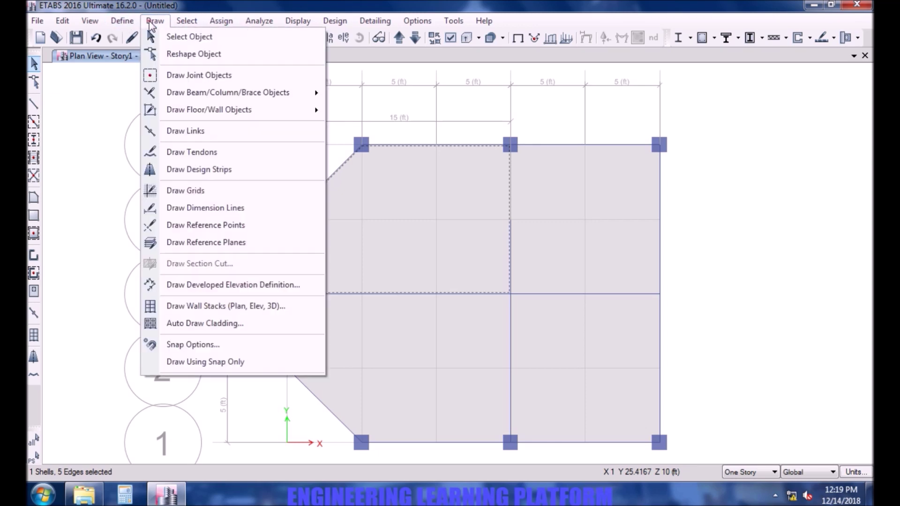
pyautogui.click(255, 208)
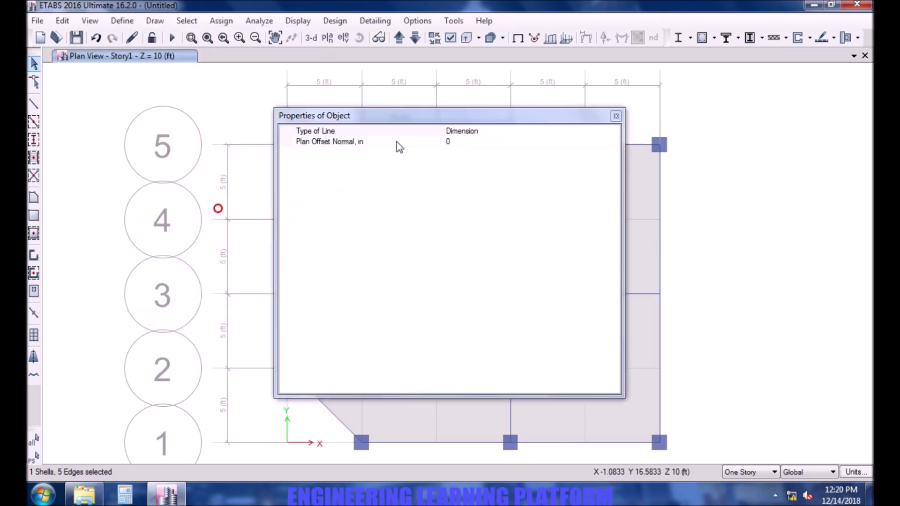
pyautogui.click(616, 116)
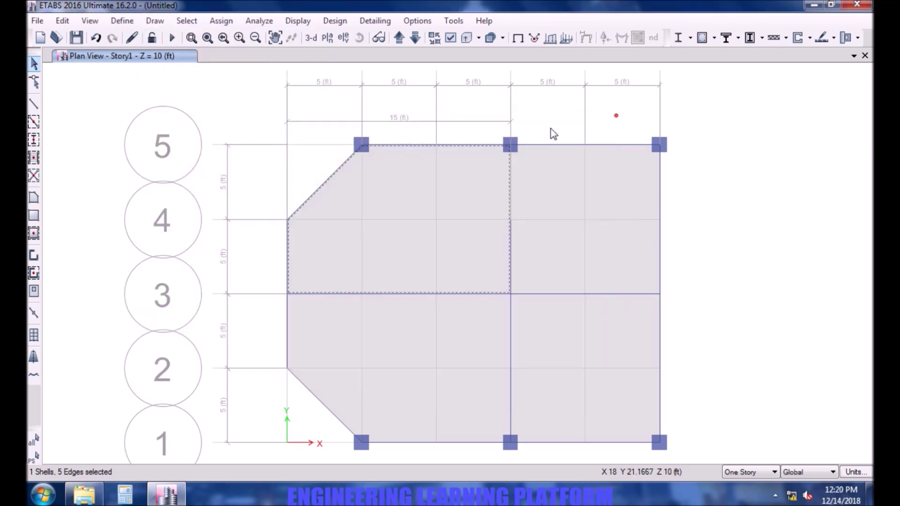
pyautogui.click(361, 145)
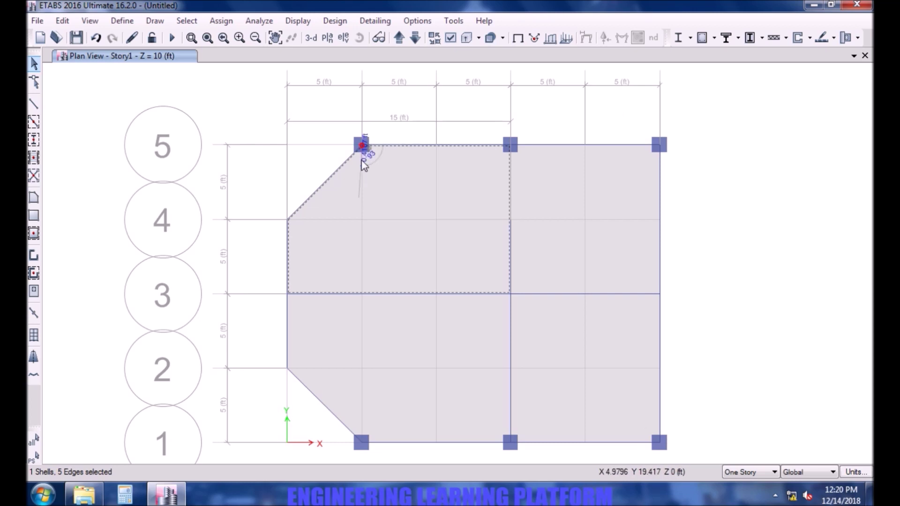
pyautogui.click(362, 294)
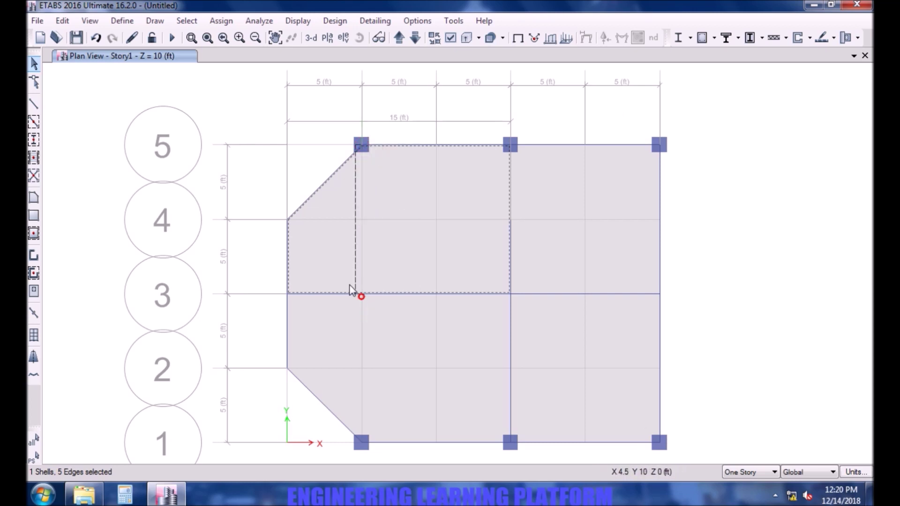
pyautogui.click(252, 289)
pyautogui.click(252, 271)
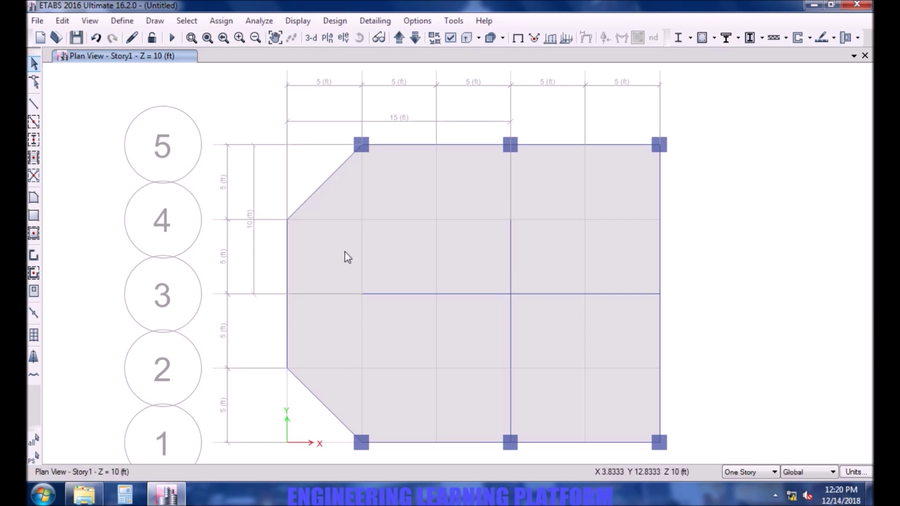
# Compute 10 / 3 in the Calculator, then reselect the upper-left floor area
pyautogui.click(128, 498)
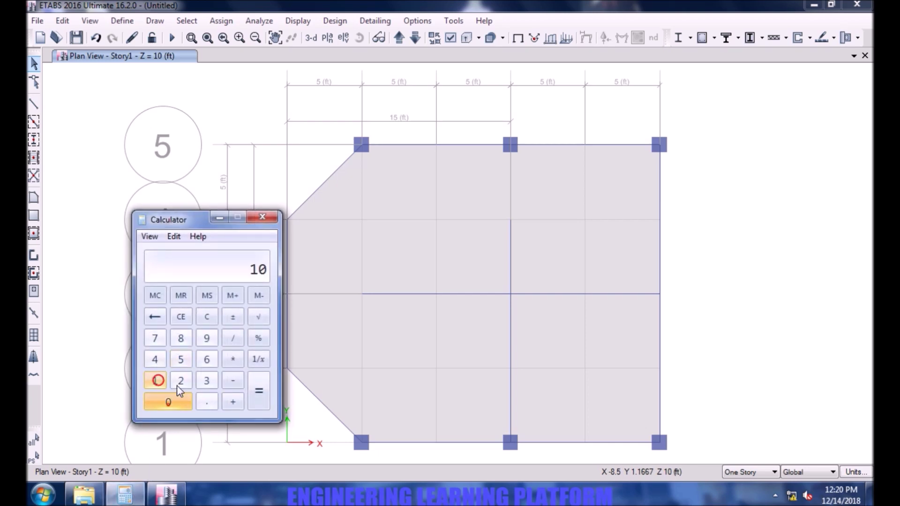
pyautogui.click(233, 338)
pyautogui.click(207, 381)
pyautogui.click(256, 389)
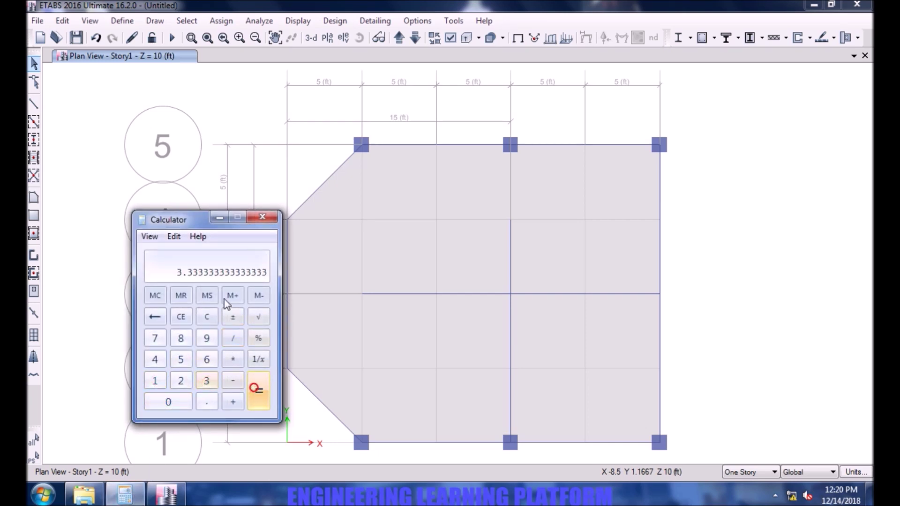
pyautogui.click(263, 216)
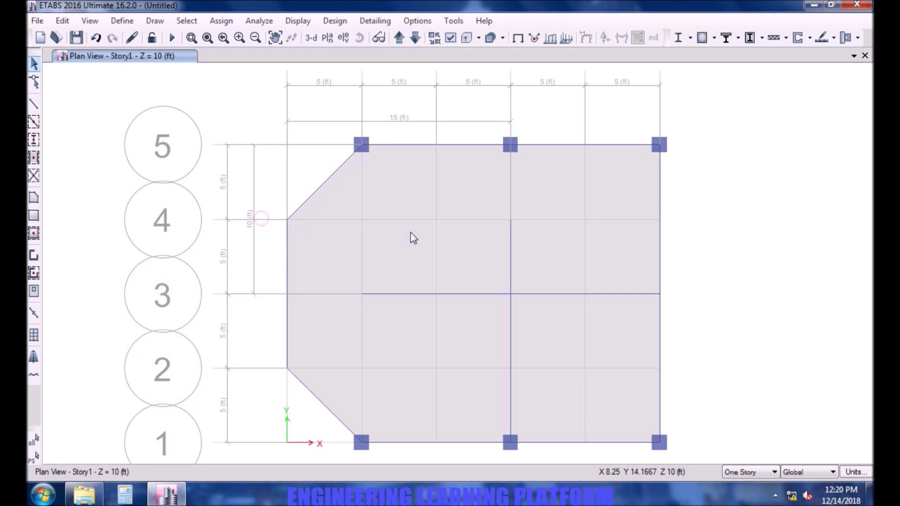
pyautogui.click(410, 233)
pyautogui.click(63, 21)
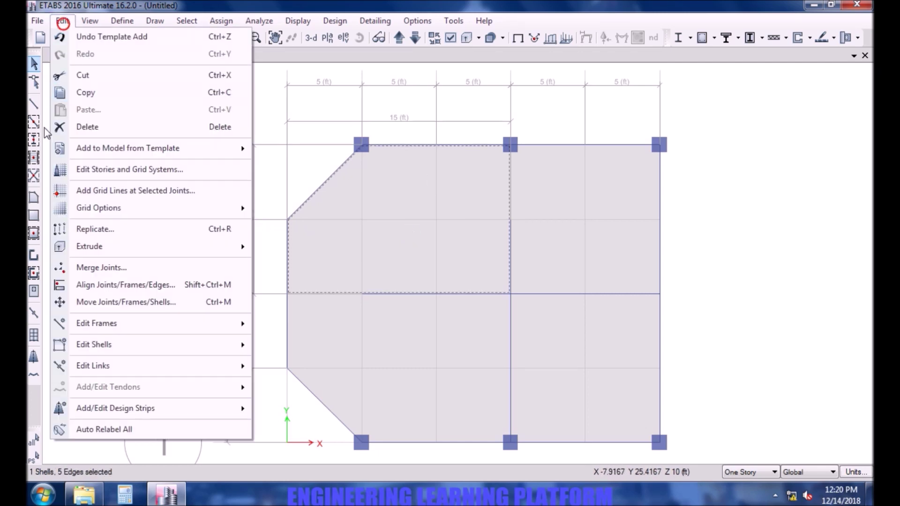
pyautogui.moveTo(202, 351)
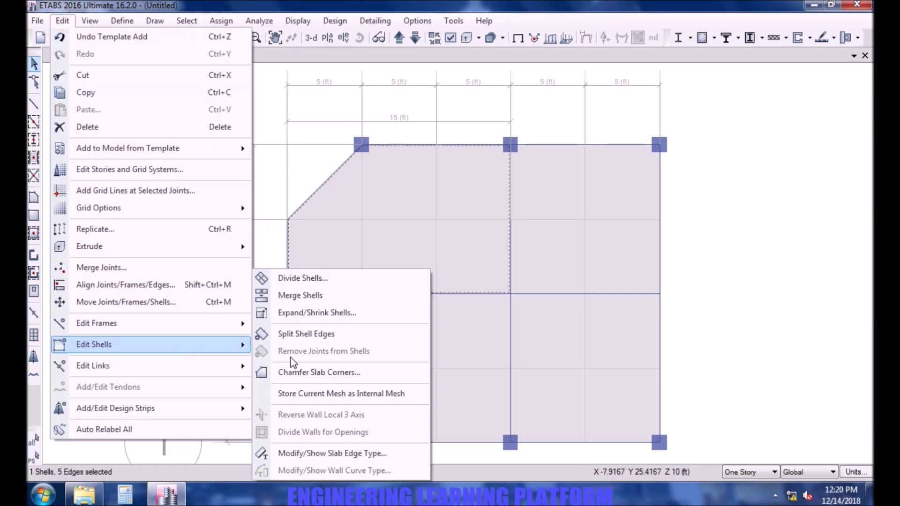
pyautogui.click(308, 283)
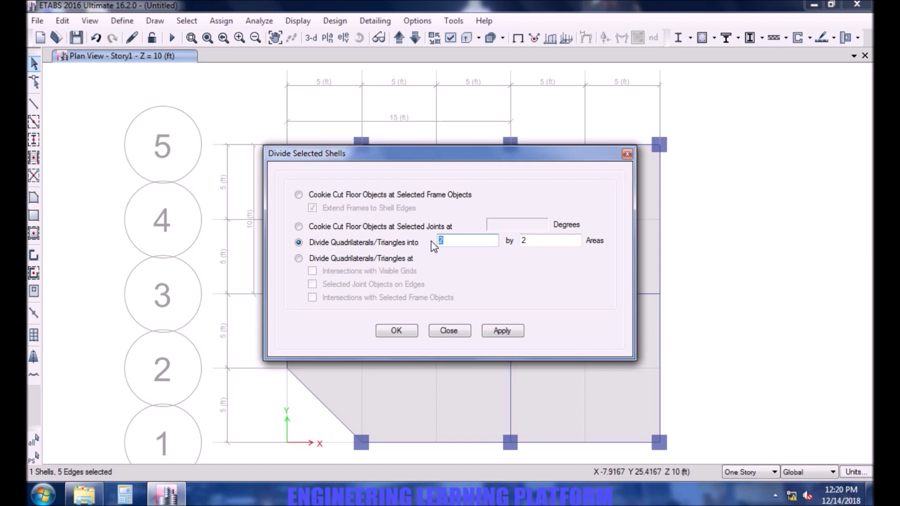
pyautogui.doubleClick(537, 240)
pyautogui.click(506, 331)
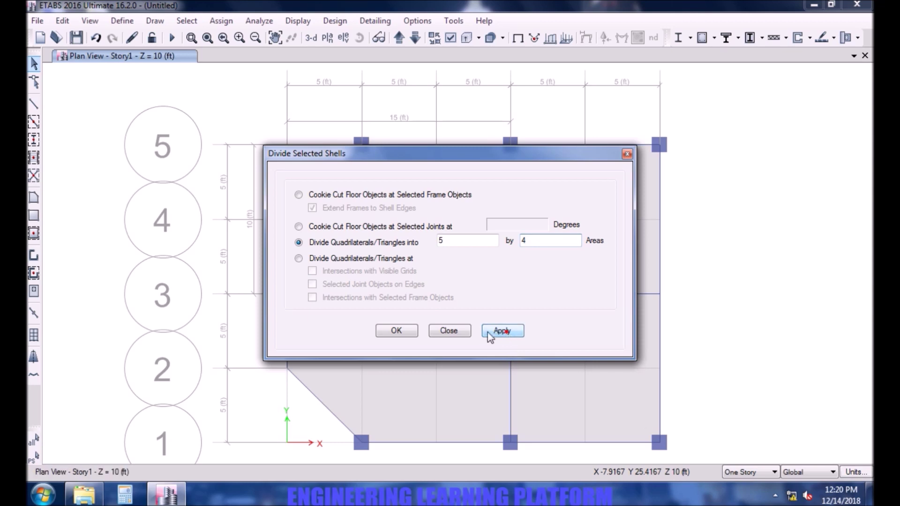
pyautogui.click(491, 292)
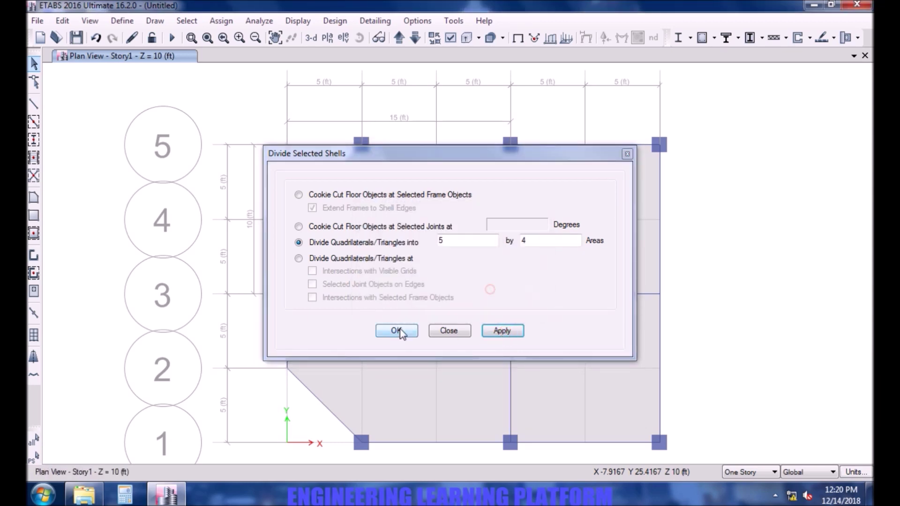
pyautogui.click(398, 332)
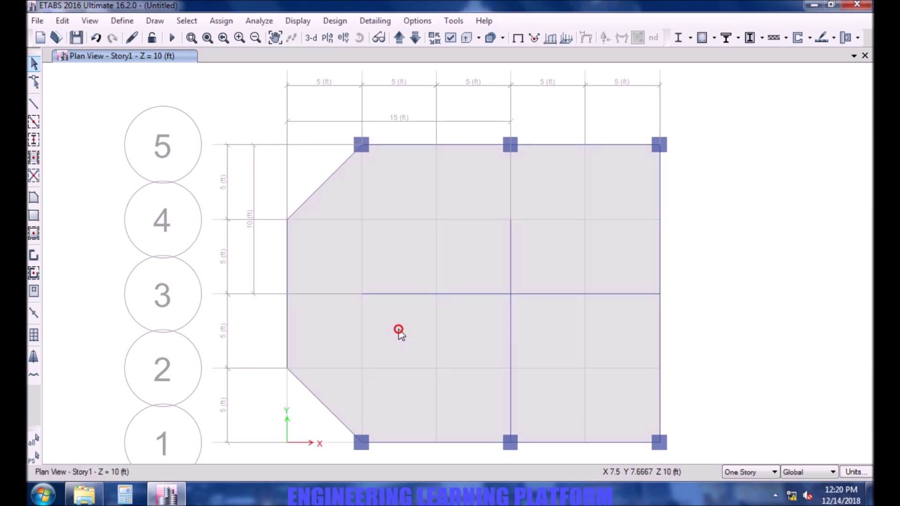
pyautogui.click(400, 242)
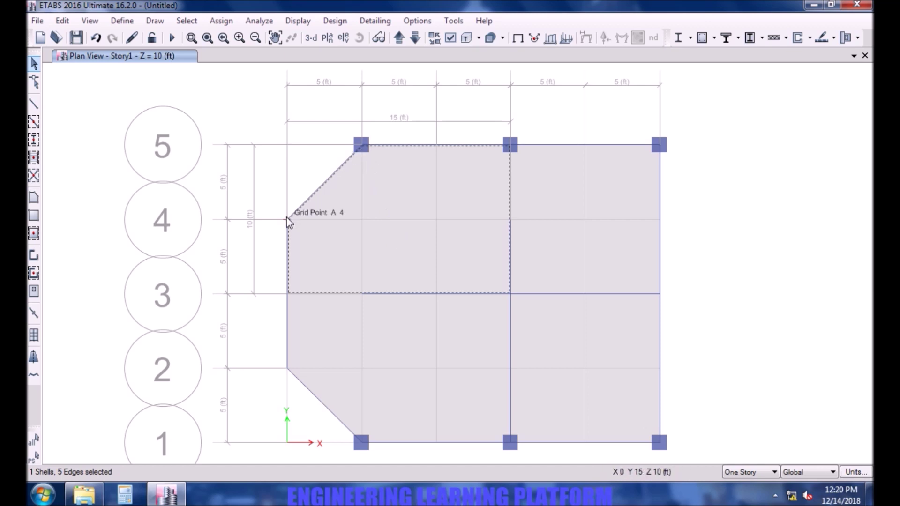
# Set the frame line drawing property to None with a 36 inch plan offset
pyautogui.click(34, 105)
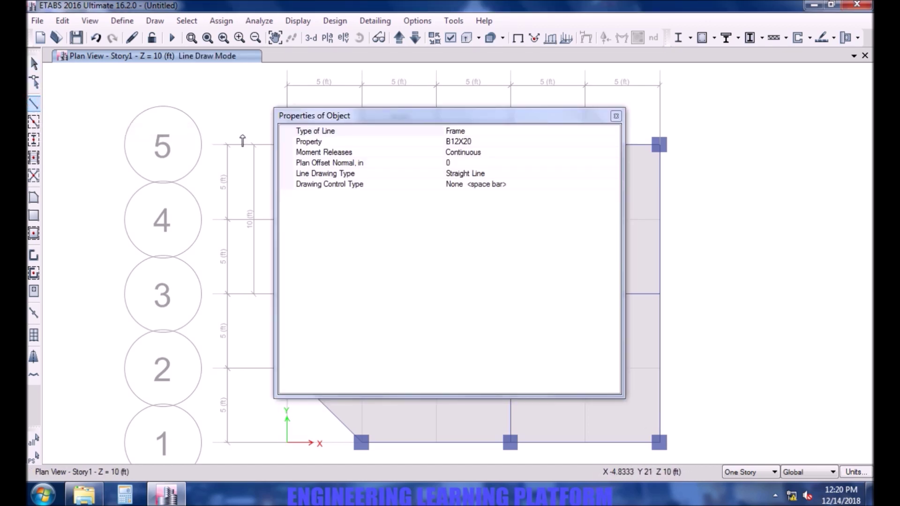
pyautogui.click(608, 146)
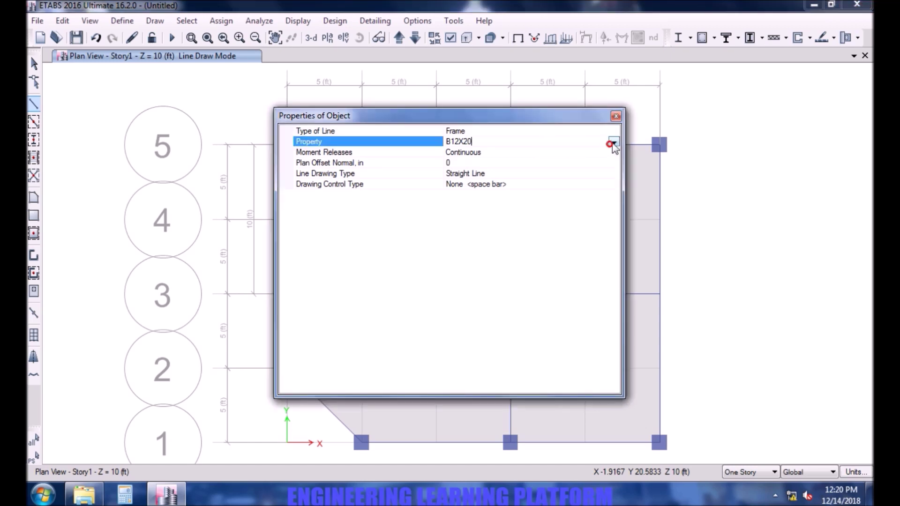
pyautogui.click(613, 142)
pyautogui.moveTo(614, 165); pyautogui.dragTo(614, 194)
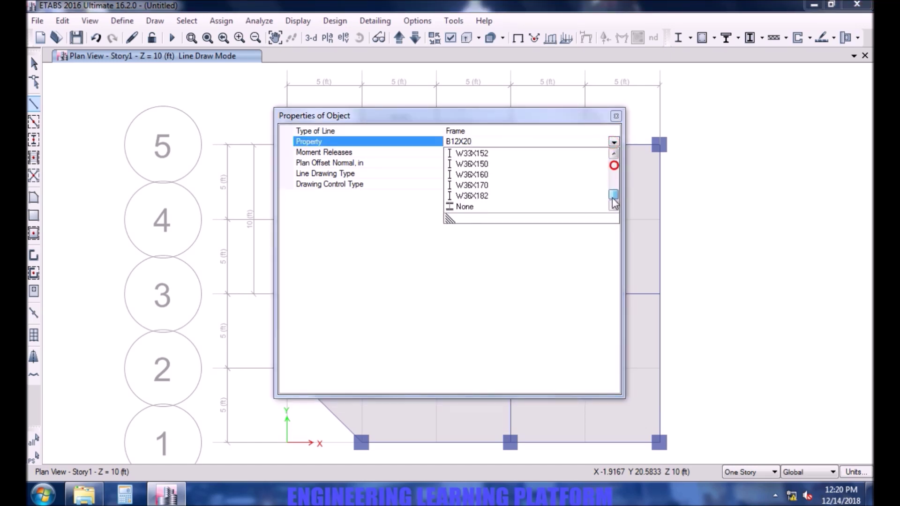
pyautogui.click(467, 207)
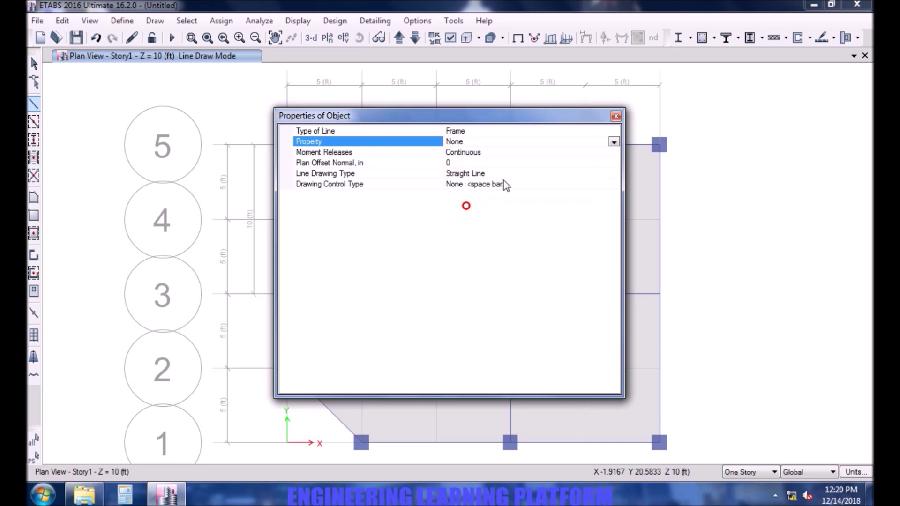
pyautogui.click(616, 116)
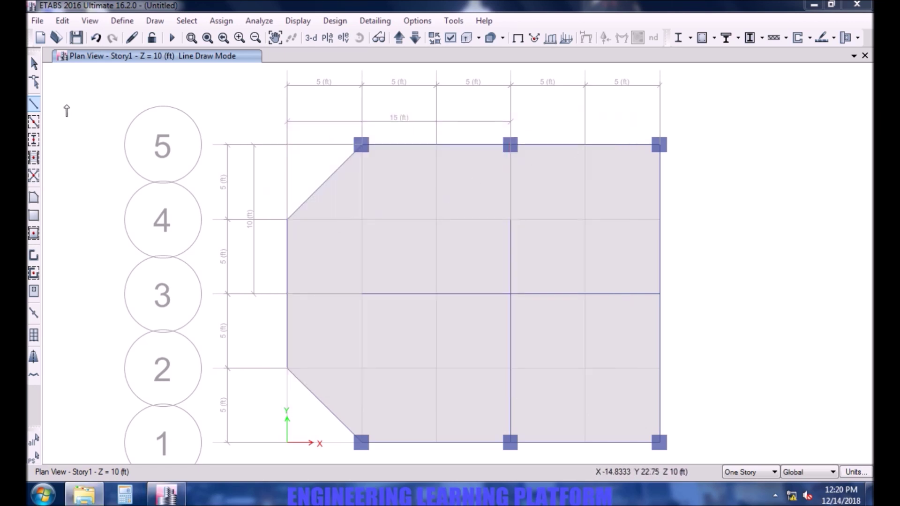
pyautogui.click(33, 103)
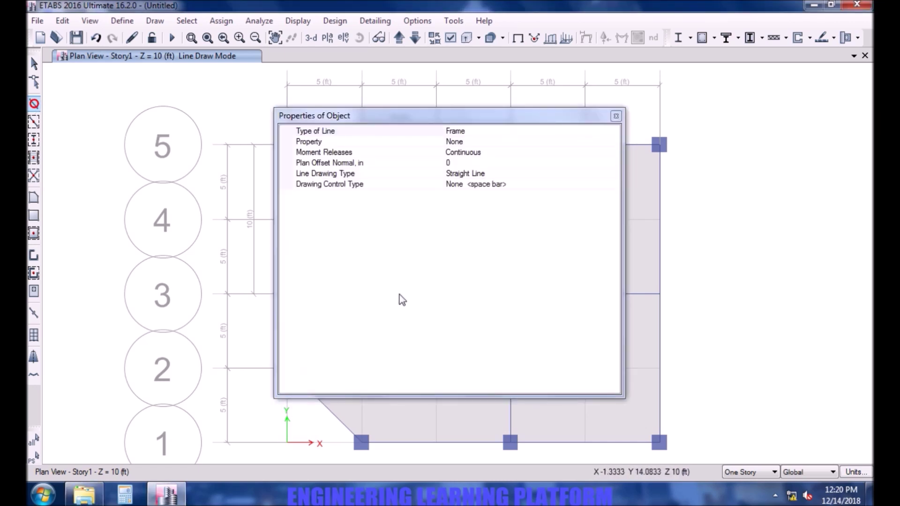
pyautogui.click(457, 163)
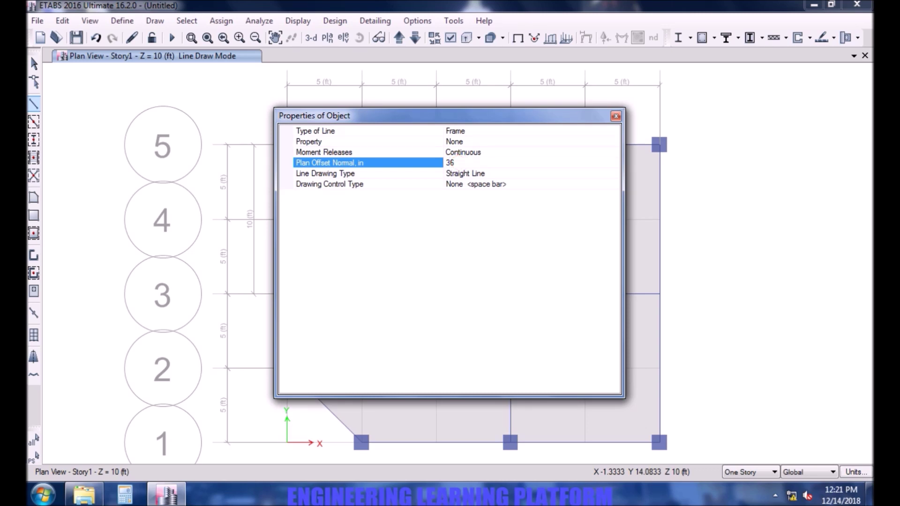
pyautogui.click(476, 176)
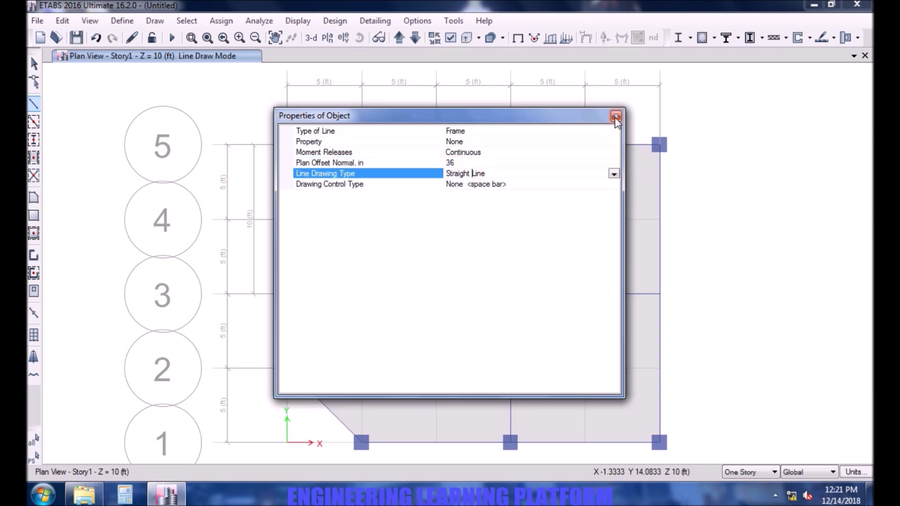
pyautogui.click(616, 117)
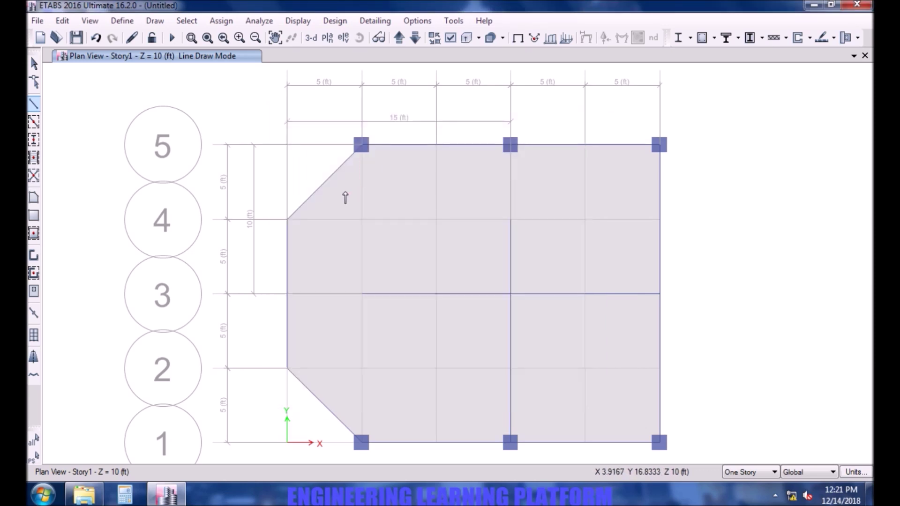
# Draw three horizontal null lines from grid D to grid A across the upper-left panel
pyautogui.click(361, 145)
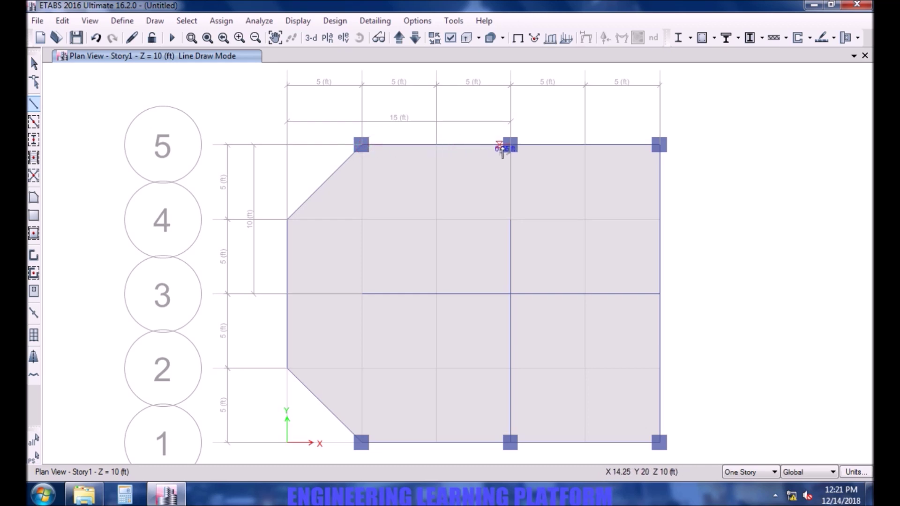
pyautogui.click(510, 146)
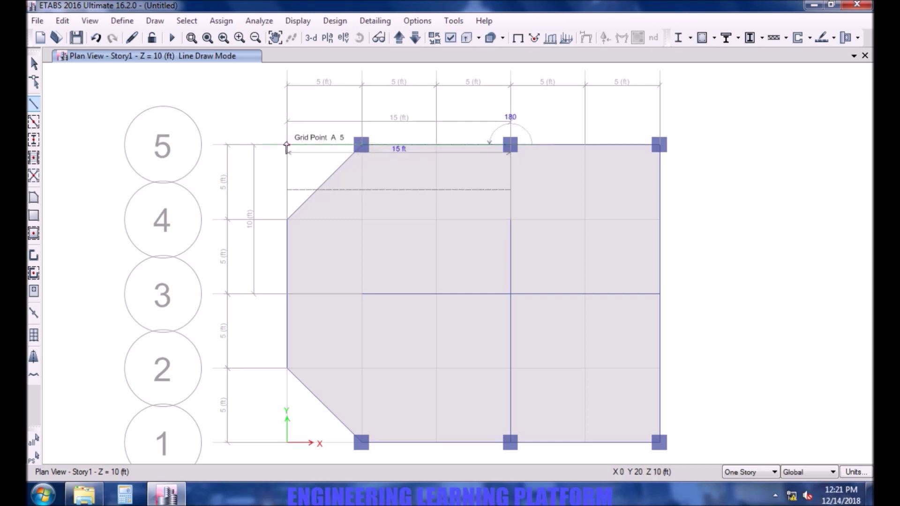
pyautogui.click(287, 145)
pyautogui.rightClick(297, 144)
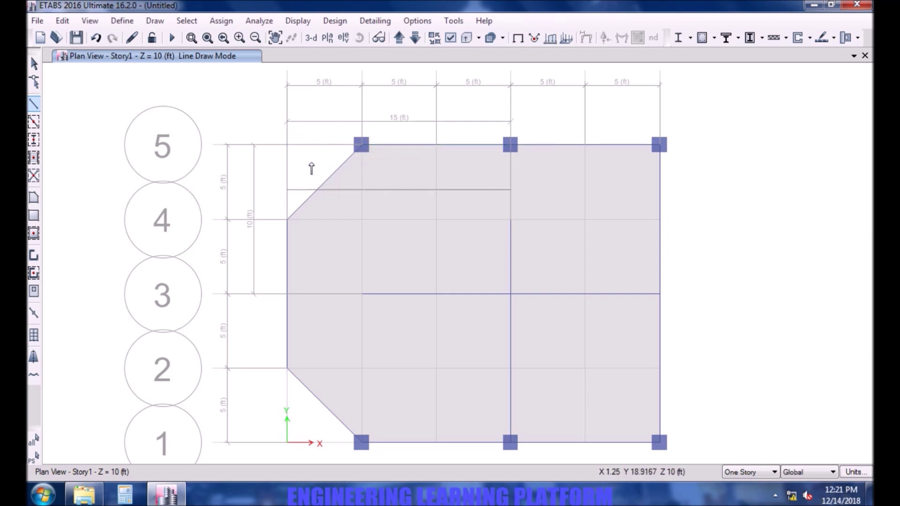
pyautogui.click(511, 190)
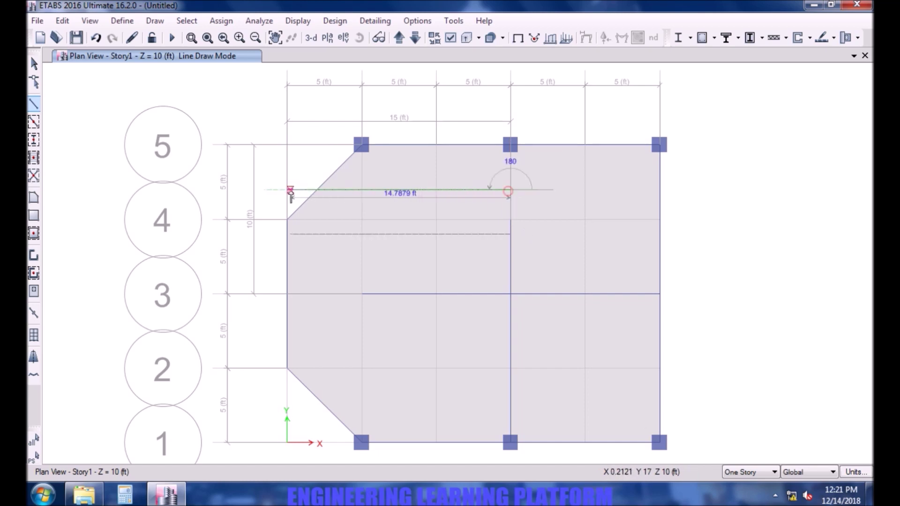
pyautogui.click(287, 189)
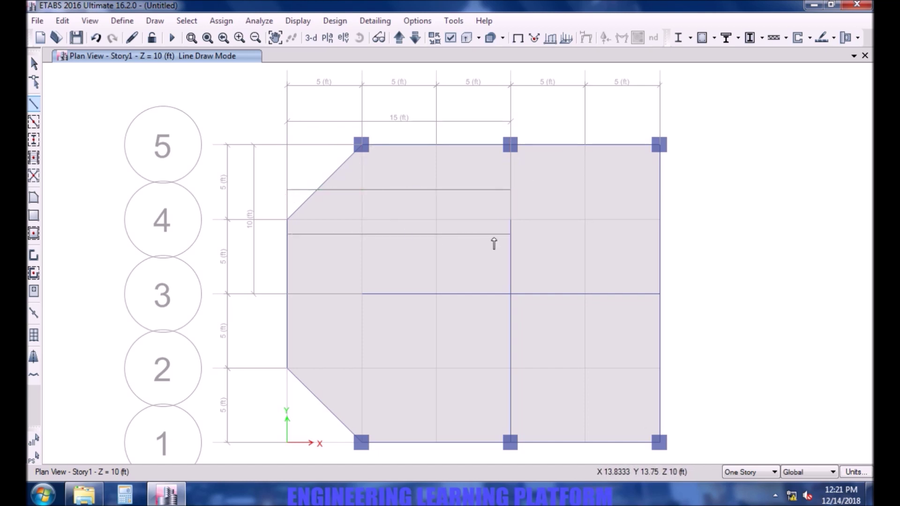
pyautogui.click(510, 234)
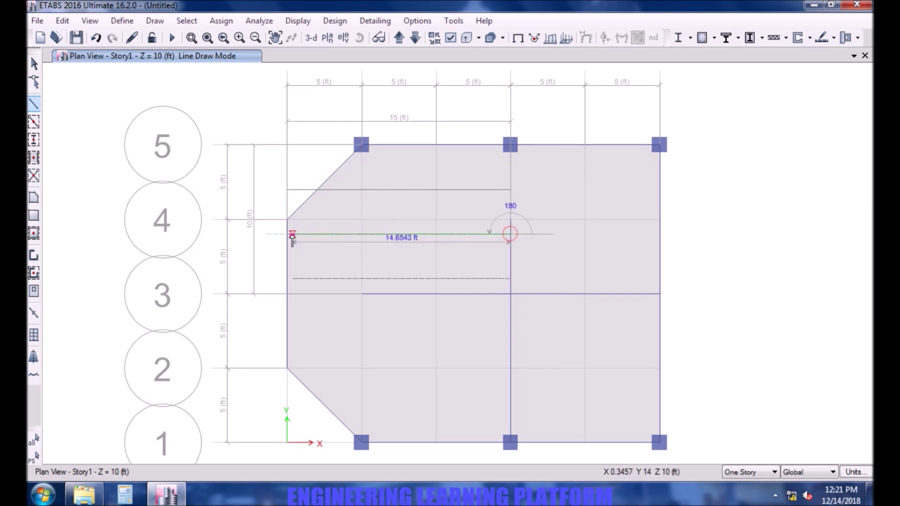
pyautogui.click(286, 234)
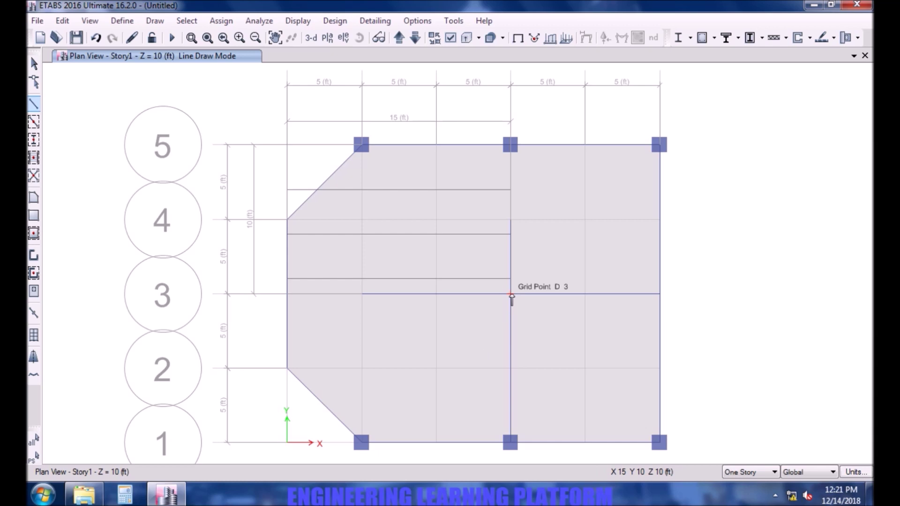
pyautogui.click(511, 295)
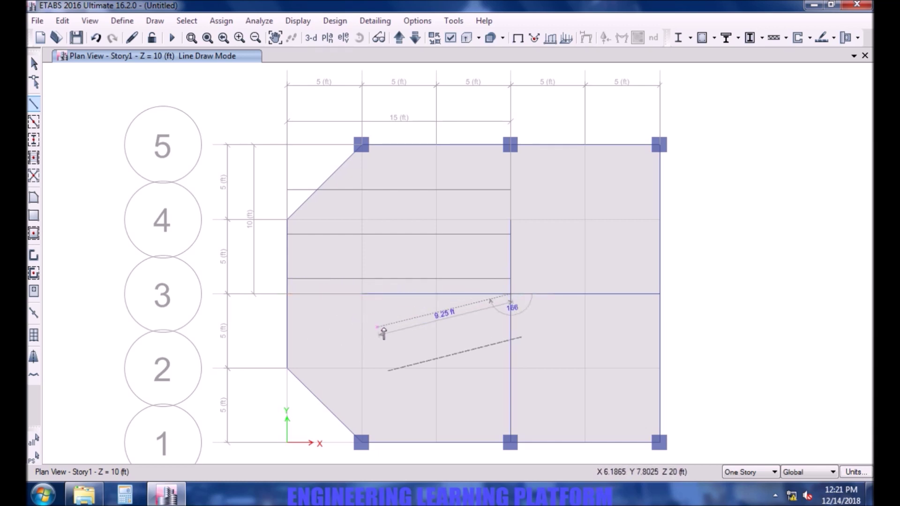
pyautogui.press('Escape')
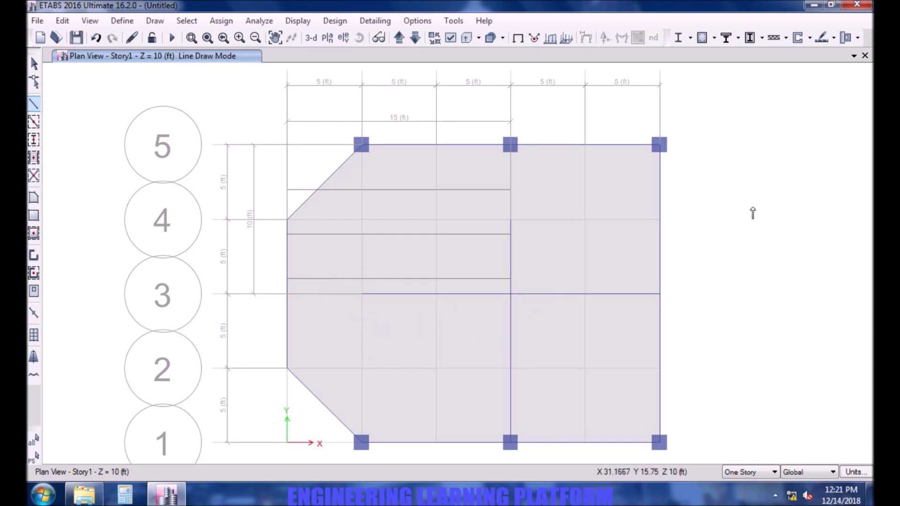
pyautogui.press('Escape')
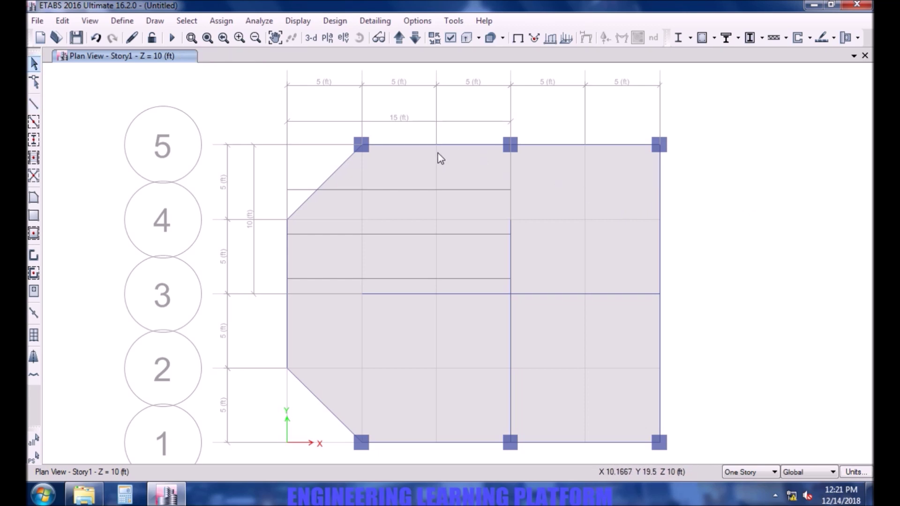
# Set the null line plan offset to 36
pyautogui.click(34, 104)
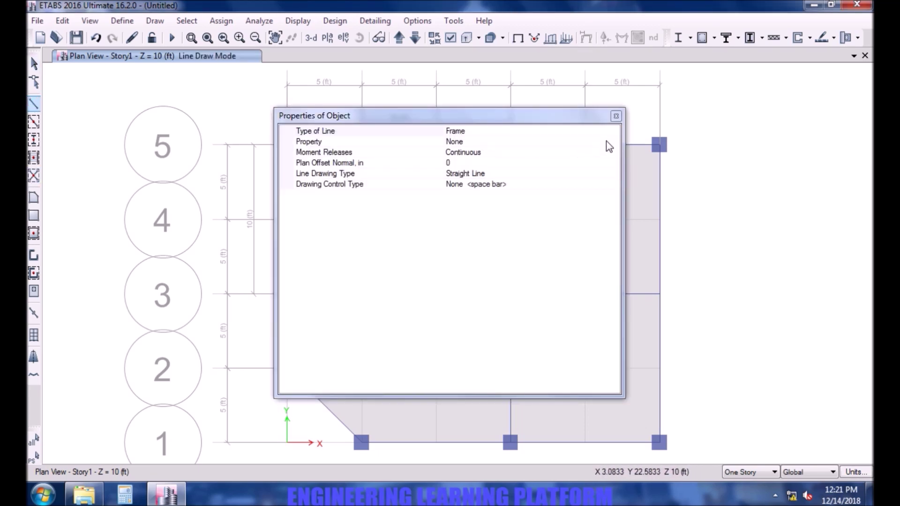
pyautogui.click(484, 161)
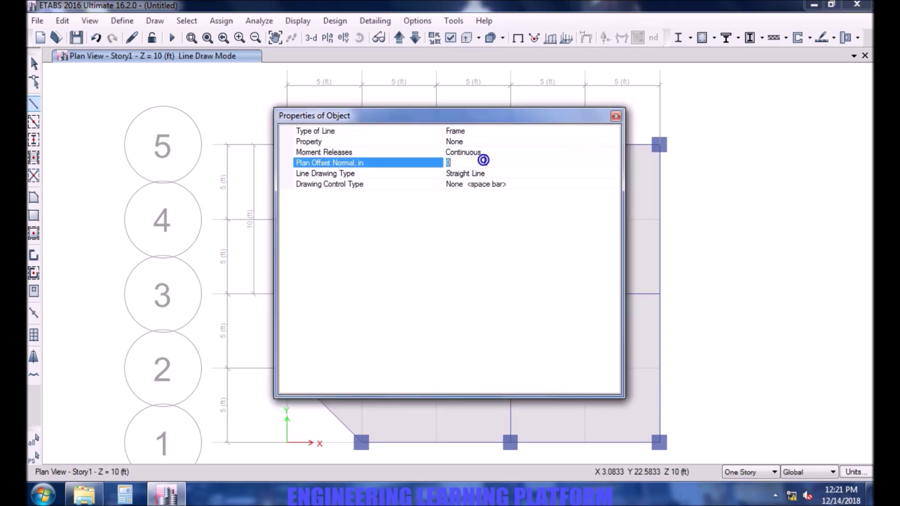
pyautogui.write('36')
pyautogui.click(615, 118)
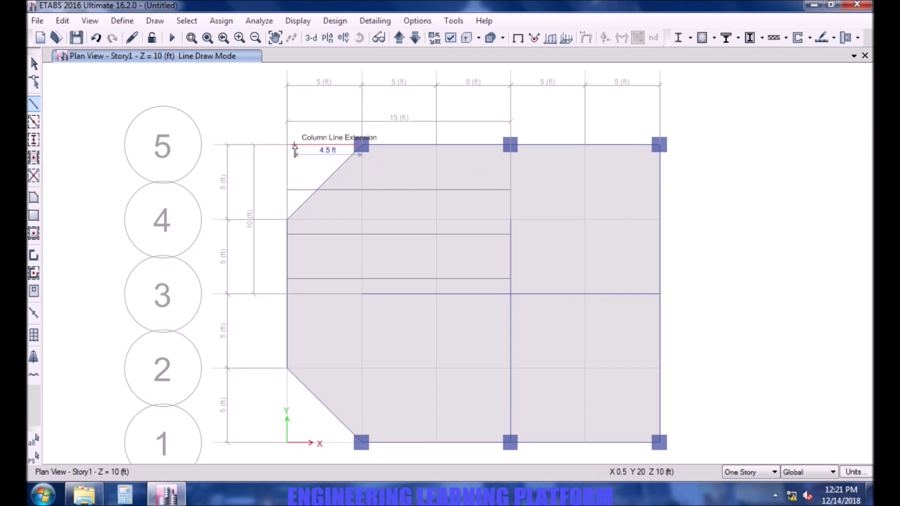
# Draw four vertical null lines from grid 5 to grid 3, then box-select all seven lines
pyautogui.click(288, 145)
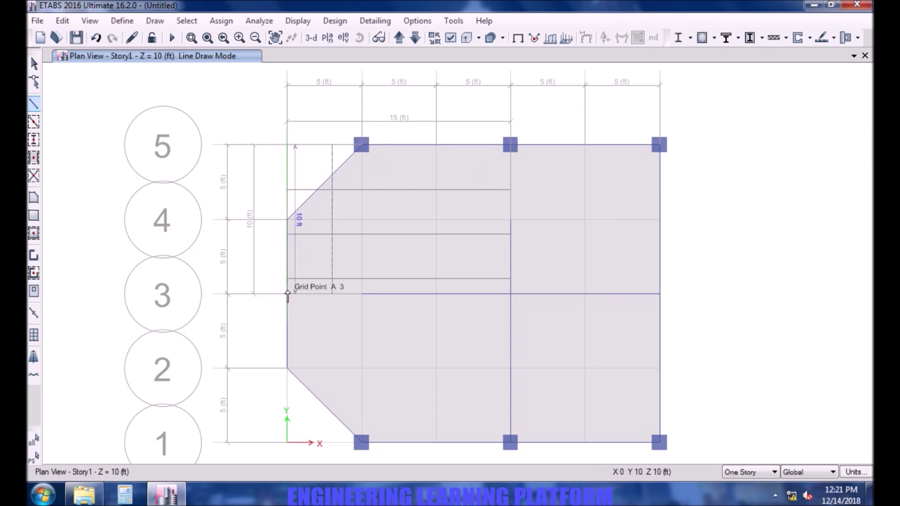
pyautogui.click(288, 294)
pyautogui.rightClick(365, 249)
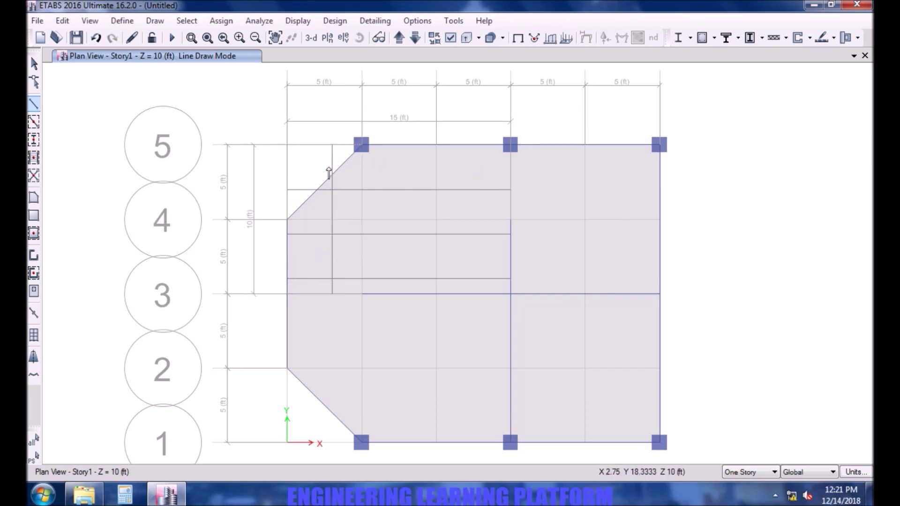
pyautogui.click(332, 145)
pyautogui.click(332, 294)
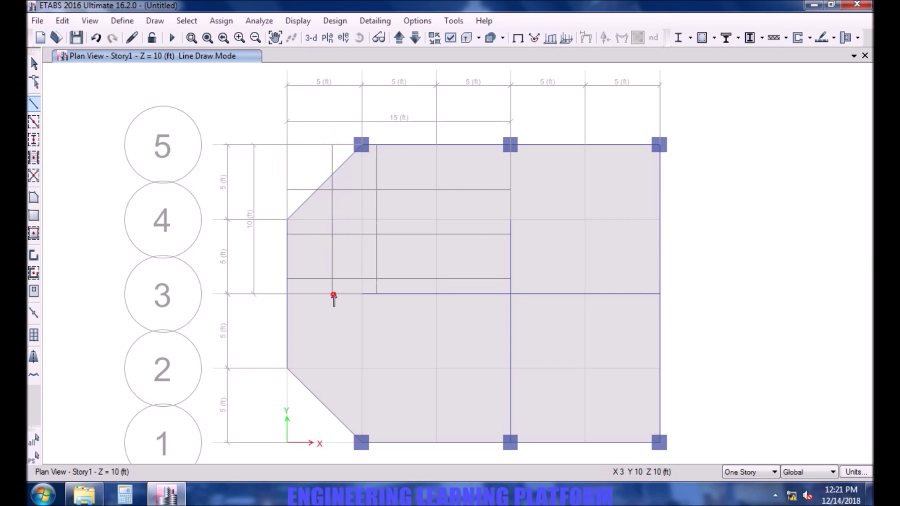
pyautogui.click(375, 144)
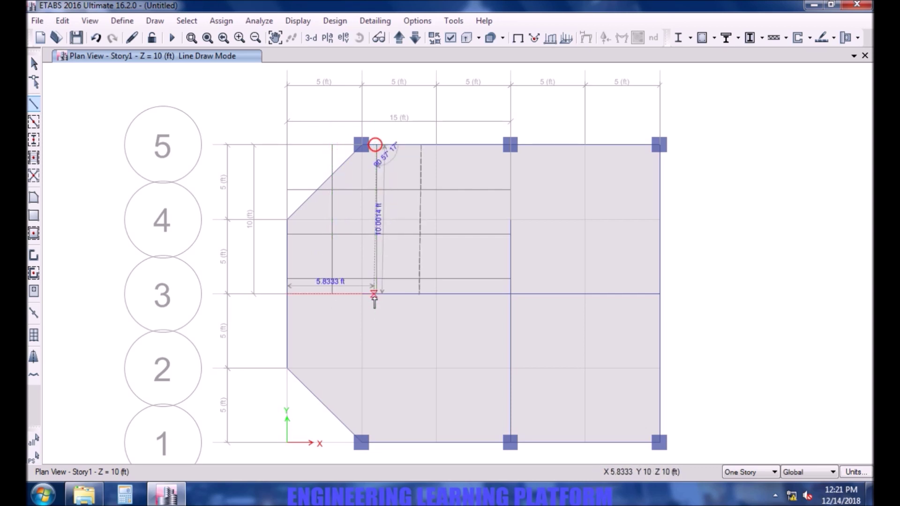
pyautogui.click(376, 294)
pyautogui.rightClick(402, 279)
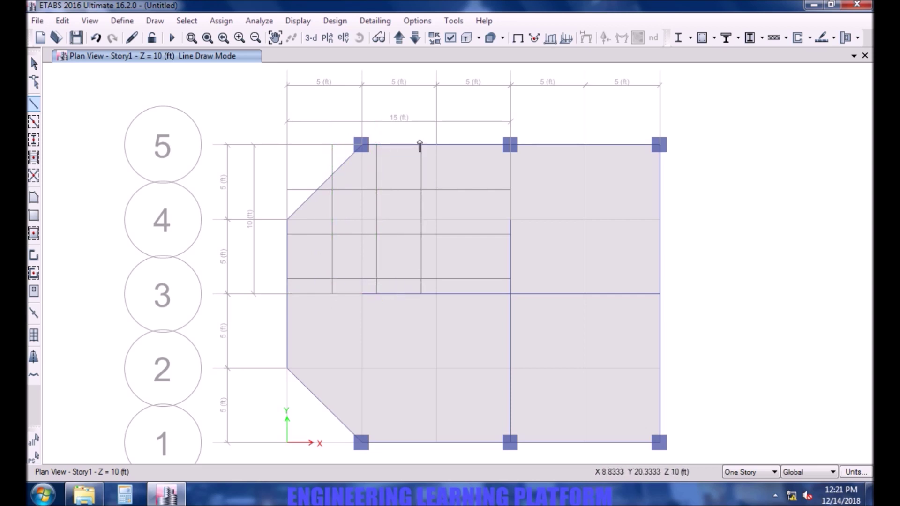
pyautogui.click(421, 145)
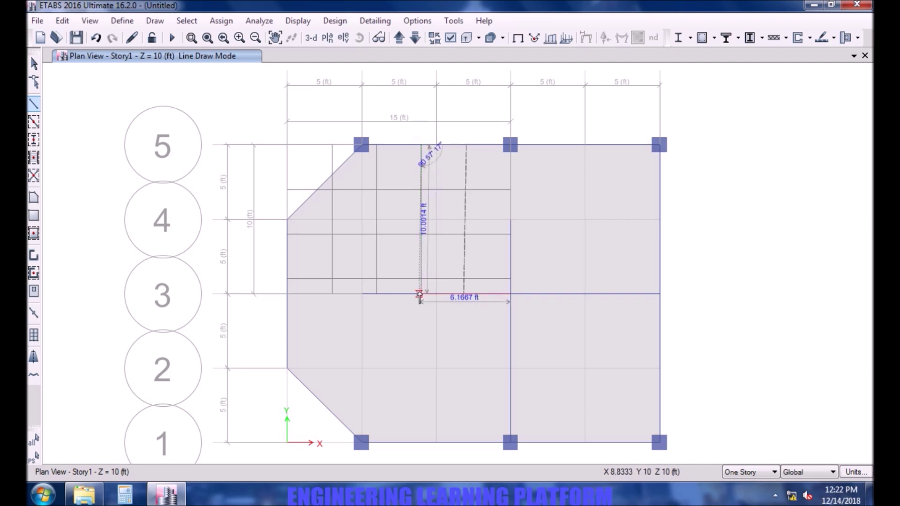
pyautogui.click(421, 293)
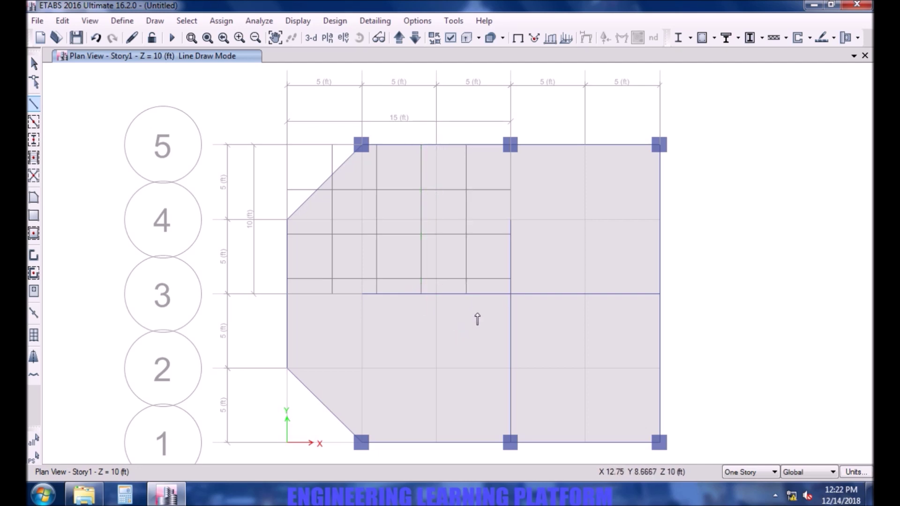
pyautogui.press('Escape')
pyautogui.moveTo(491, 289)
pyautogui.mouseDown()
pyautogui.moveTo(440, 243)
pyautogui.moveTo(325, 186)
pyautogui.mouseUp()
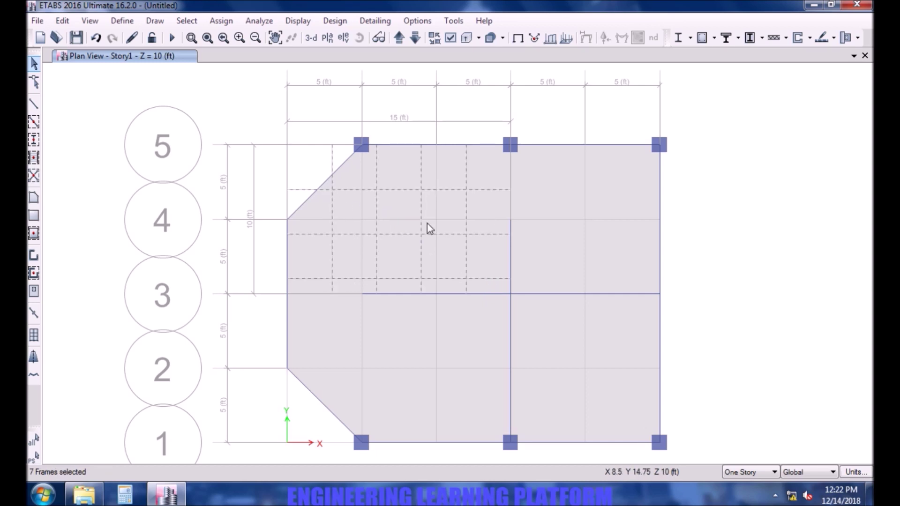
# Cookie-cut the upper-left slab at the selected frame lines, with Extend Frames unchecked
pyautogui.click(63, 21)
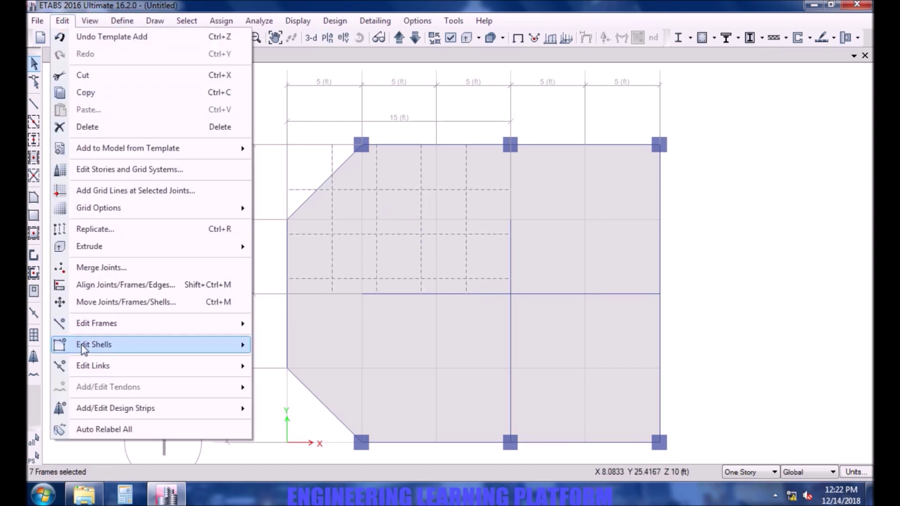
pyautogui.moveTo(111, 350)
pyautogui.click(338, 280)
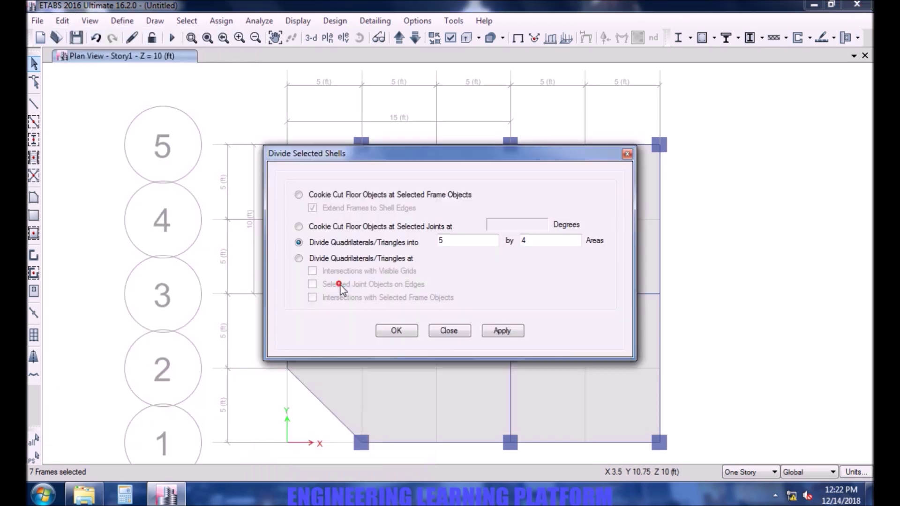
pyautogui.click(347, 229)
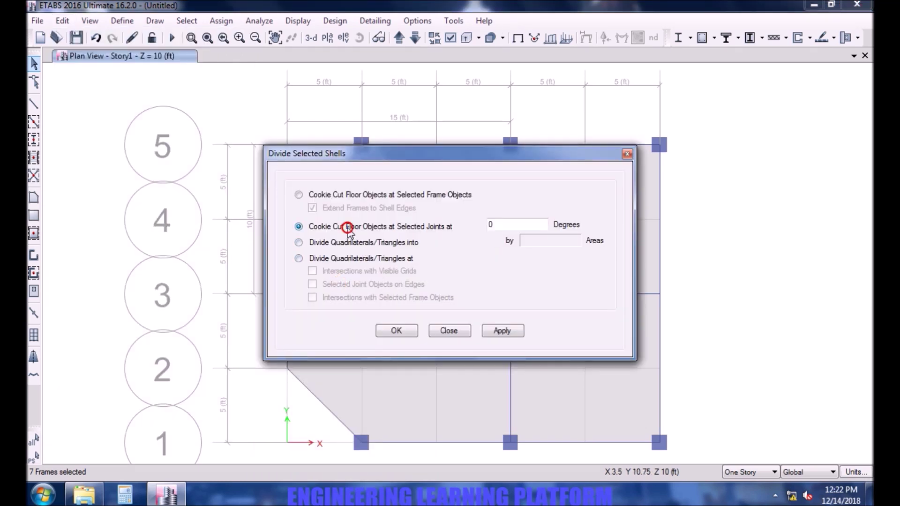
pyautogui.click(347, 197)
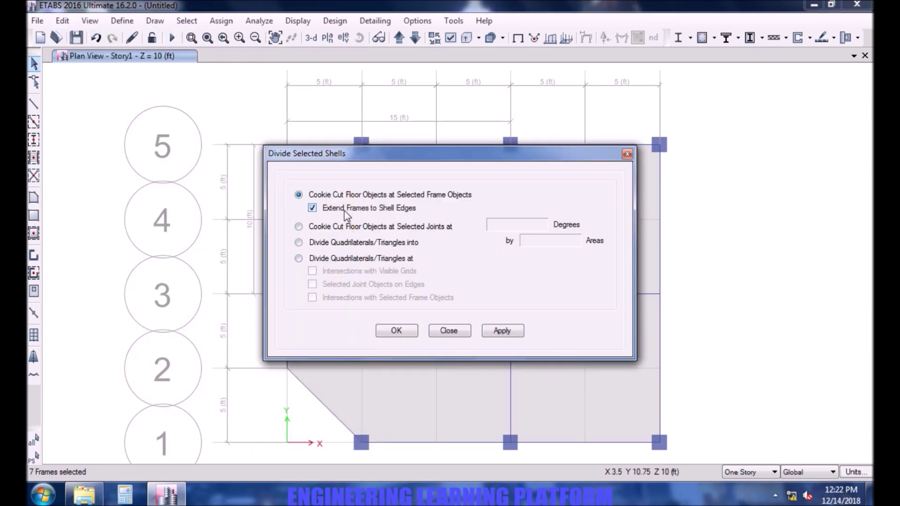
pyautogui.click(344, 210)
pyautogui.click(501, 330)
pyautogui.moveTo(423, 157); pyautogui.dragTo(432, 281)
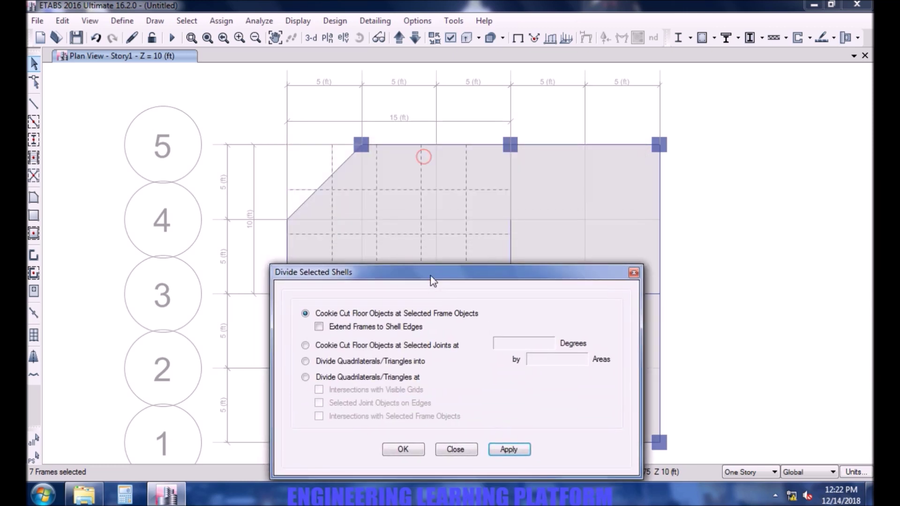
pyautogui.click(447, 211)
pyautogui.click(510, 450)
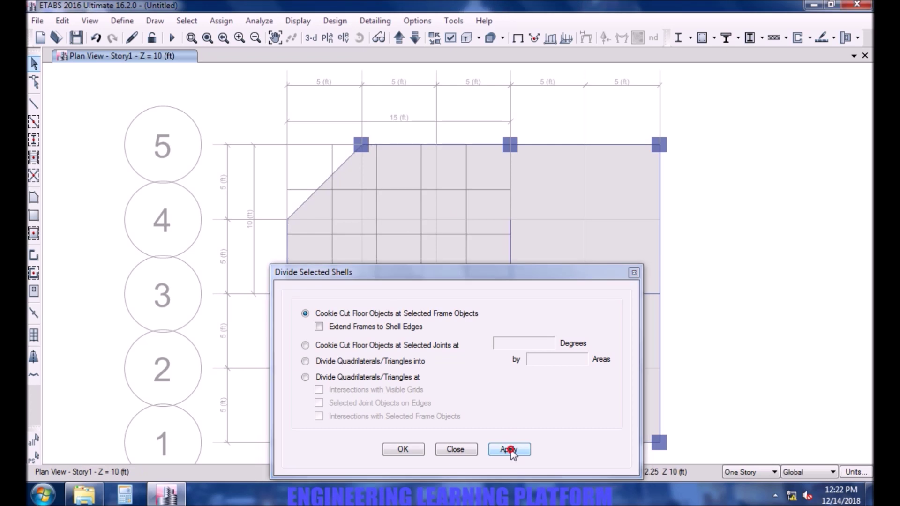
pyautogui.click(405, 450)
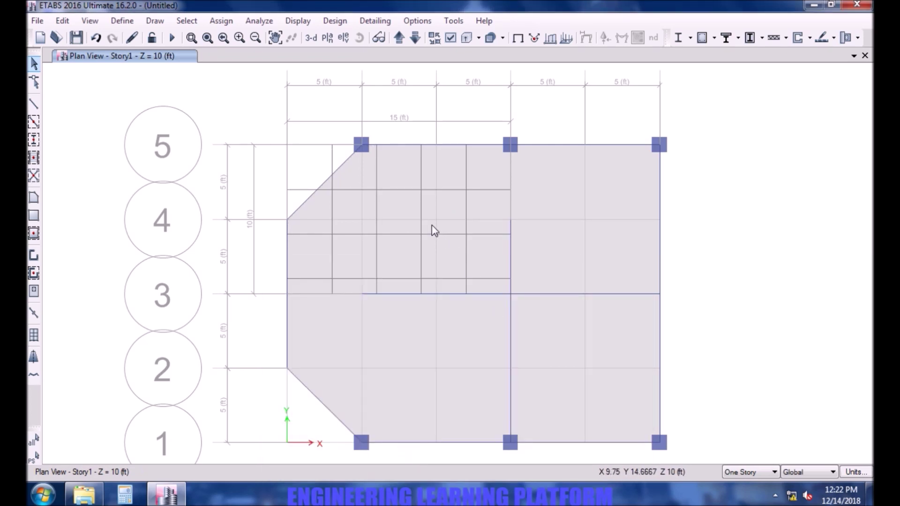
# Select all frames with the None section and delete the seven null lines
pyautogui.click(485, 265)
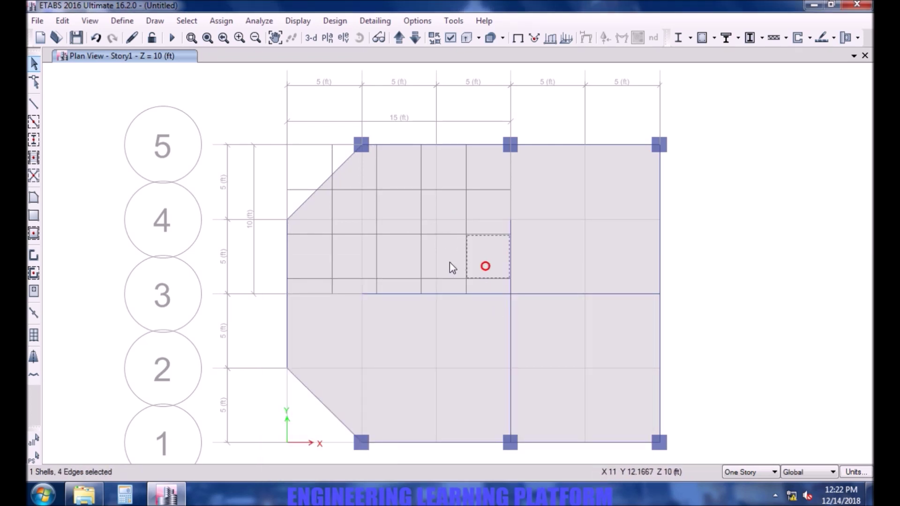
pyautogui.click(450, 261)
pyautogui.click(432, 215)
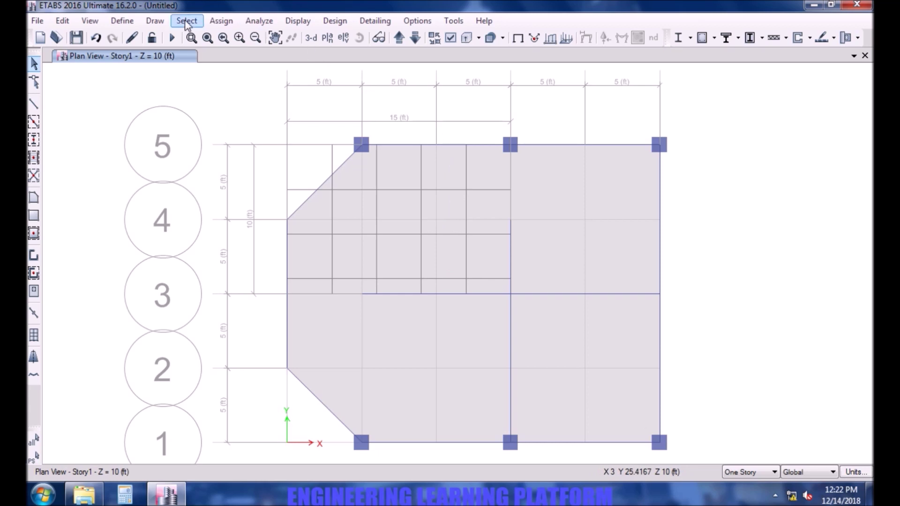
pyautogui.click(186, 20)
pyautogui.moveTo(206, 38)
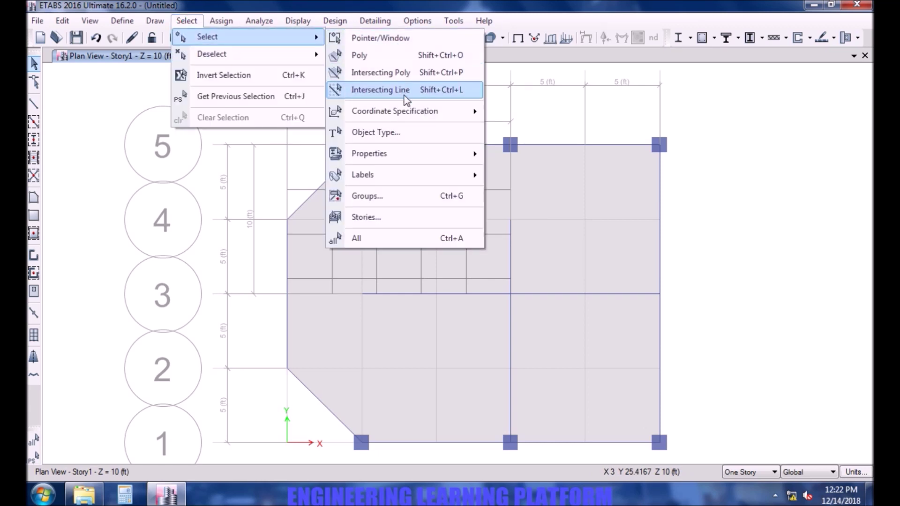
pyautogui.moveTo(418, 154)
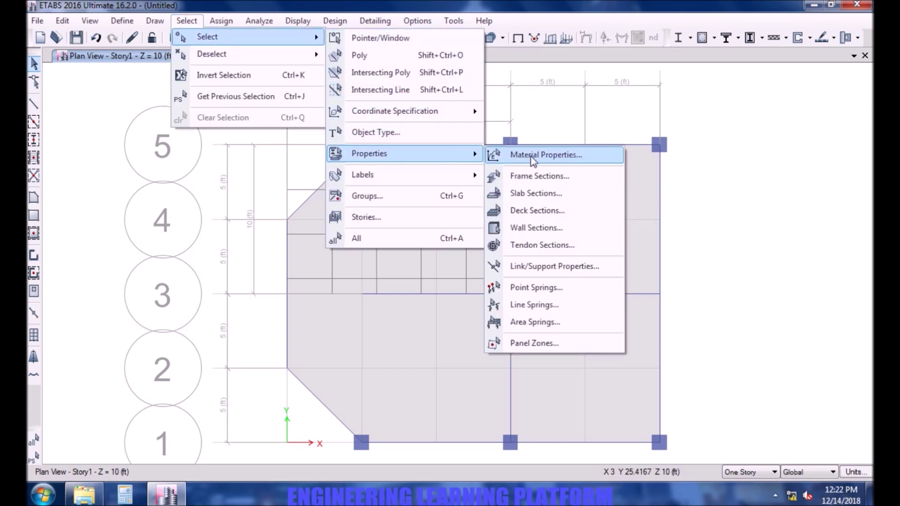
pyautogui.click(539, 177)
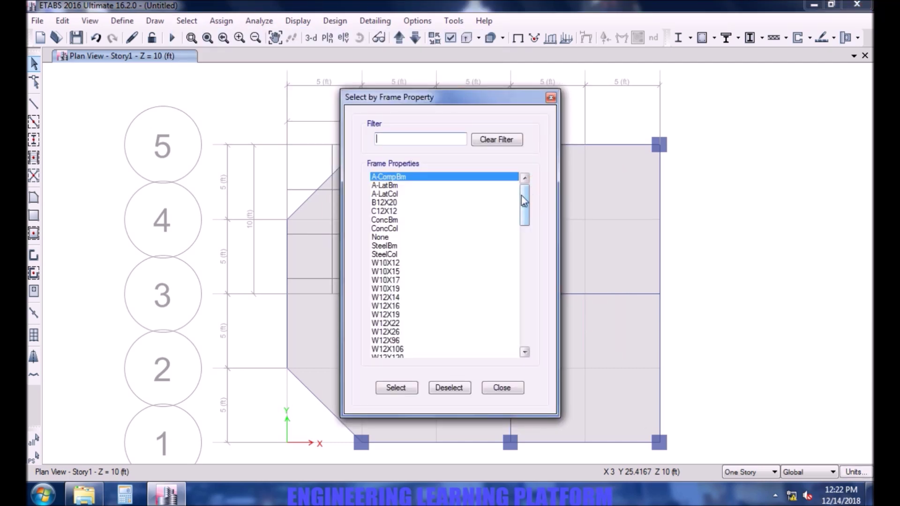
pyautogui.moveTo(524, 200)
pyautogui.mouseDown()
pyautogui.moveTo(524, 320)
pyautogui.moveTo(525, 201)
pyautogui.mouseUp()
pyautogui.click(389, 238)
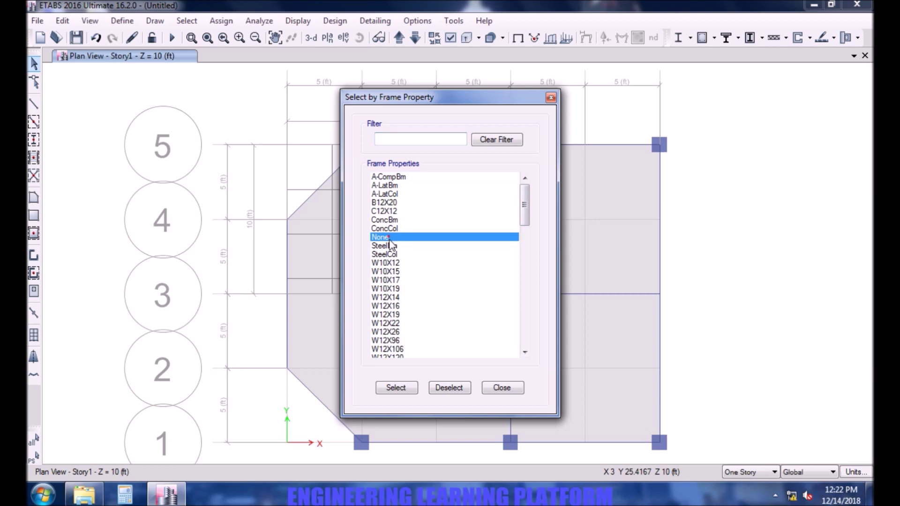
pyautogui.click(400, 386)
pyautogui.click(503, 388)
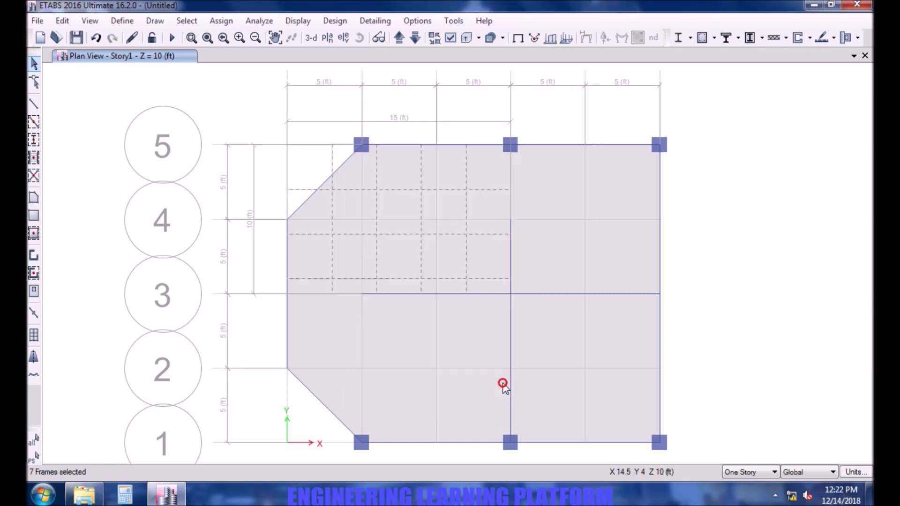
pyautogui.press('Delete')
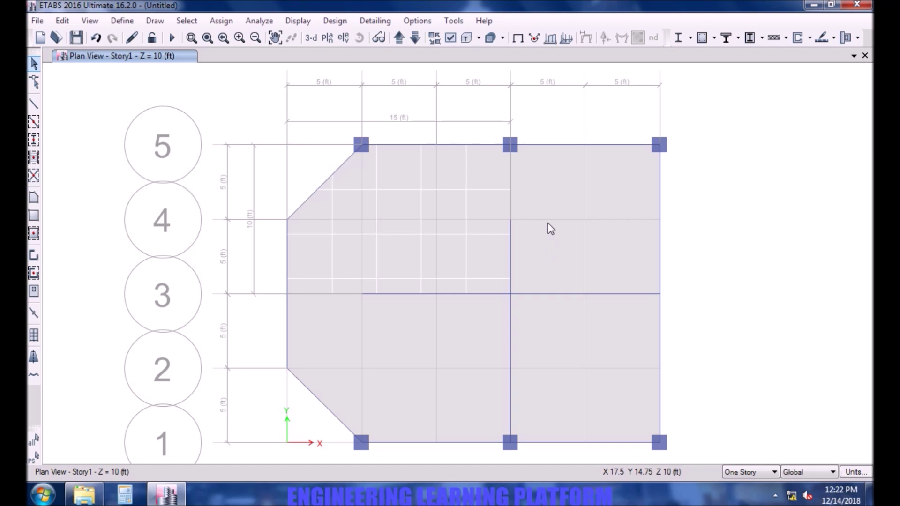
pyautogui.click(553, 236)
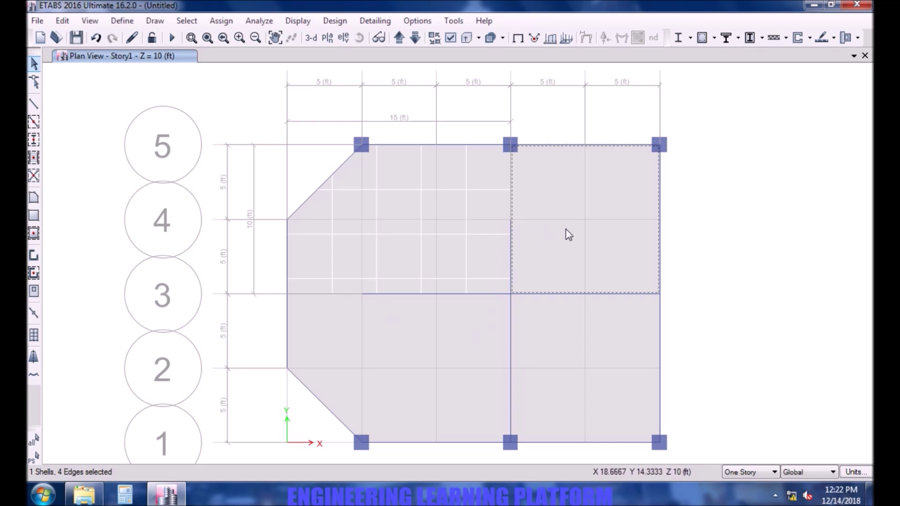
# Divide the selected upper-right slab panel into a 4 by 4 mesh of shells
pyautogui.click(65, 22)
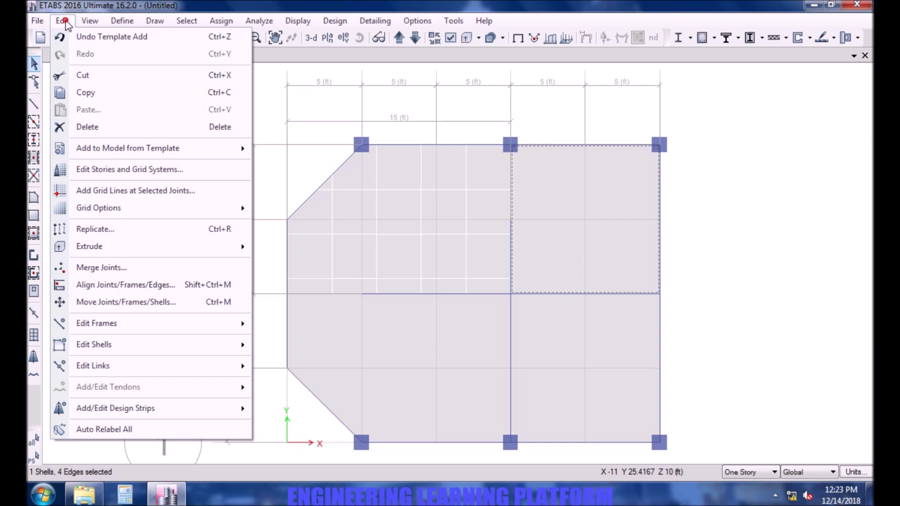
pyautogui.moveTo(105, 331)
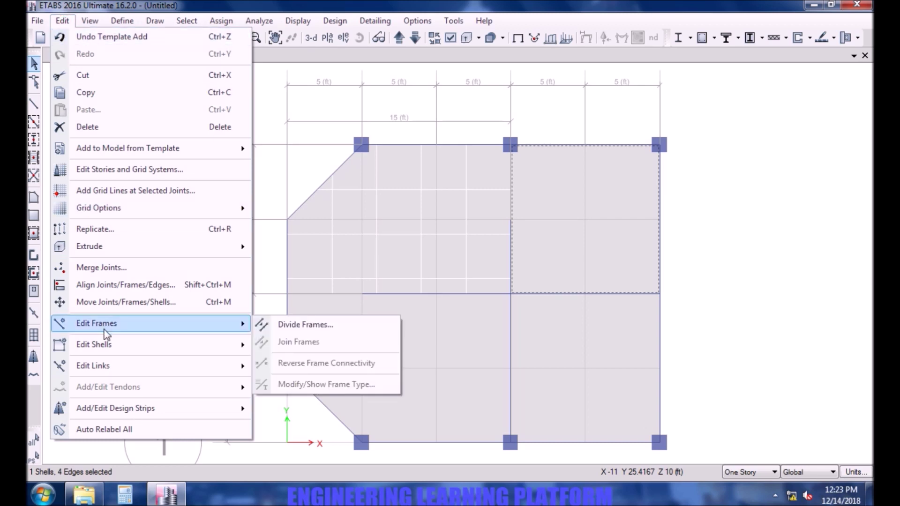
pyautogui.moveTo(130, 352)
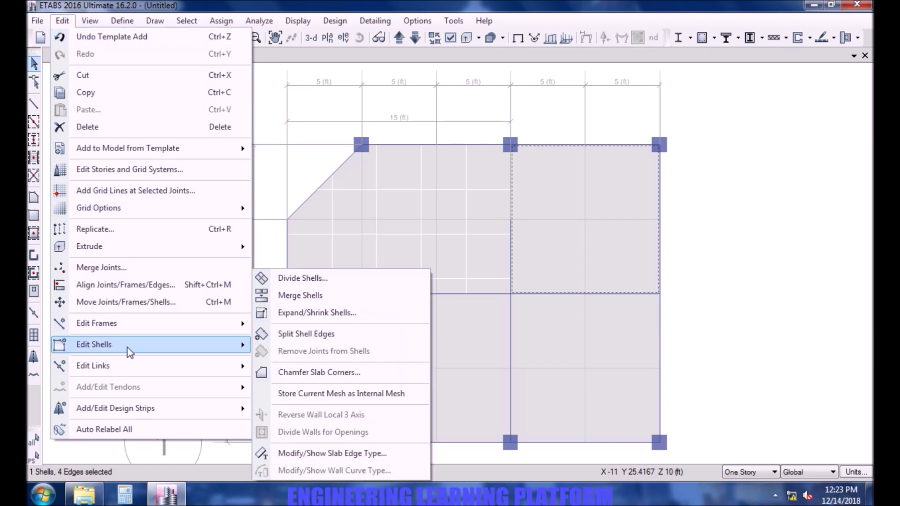
pyautogui.click(322, 283)
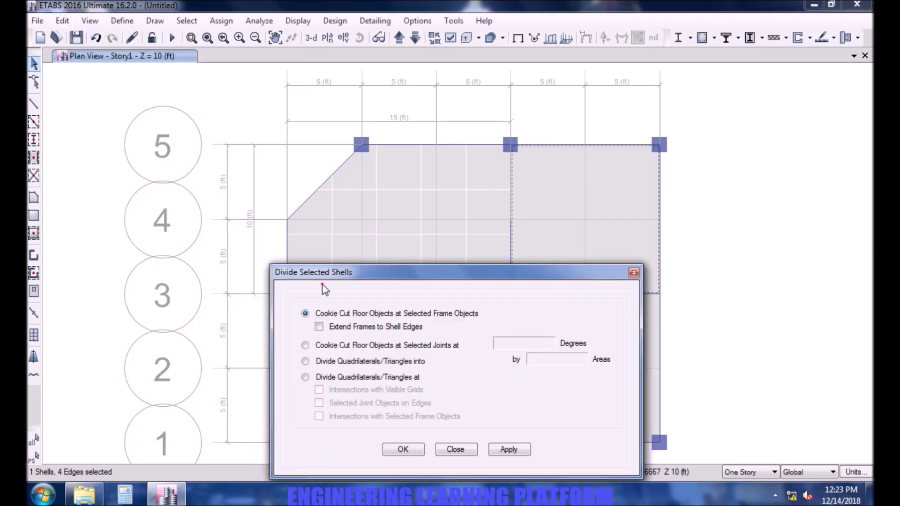
pyautogui.click(338, 361)
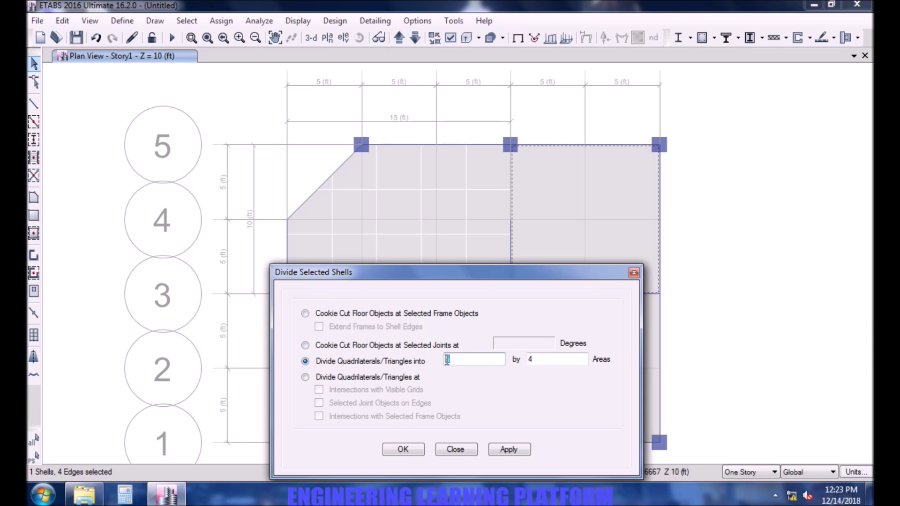
pyautogui.click(506, 450)
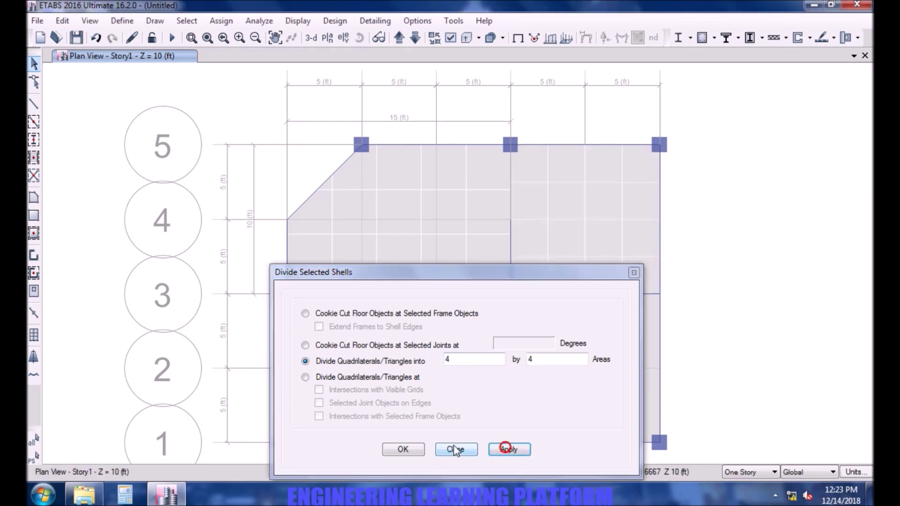
pyautogui.click(409, 448)
pyautogui.scroll(5, 511, 188)
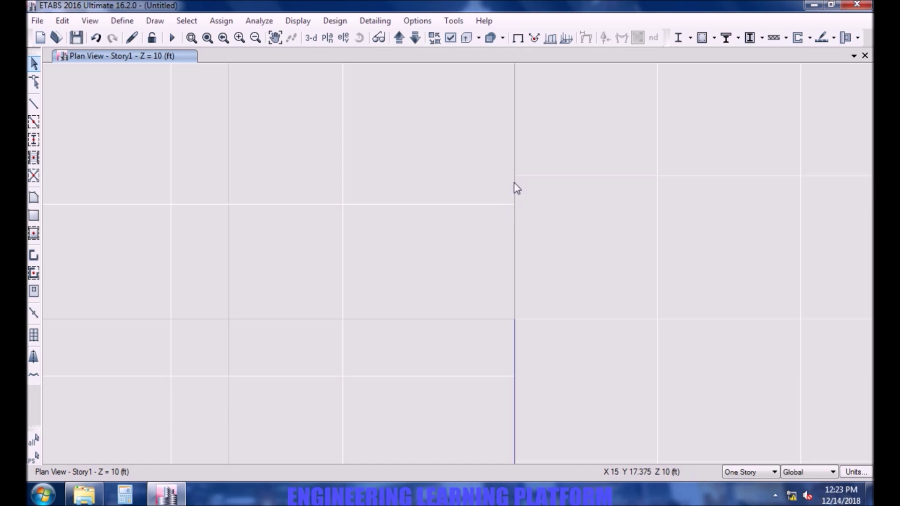
# Select the right panel and its edge joints, then divide it at the selected edge joints
pyautogui.scroll(-3, 514, 321)
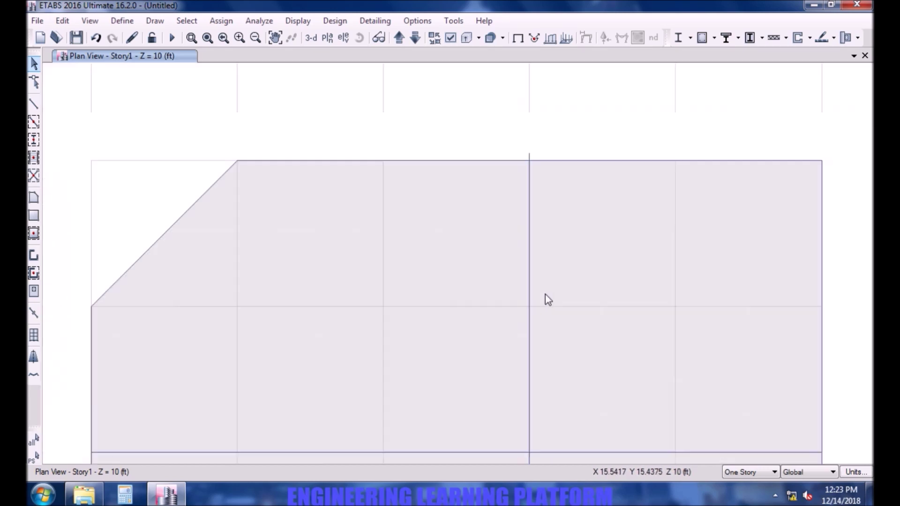
pyautogui.moveTo(608, 354); pyautogui.dragTo(574, 301, button='middle')
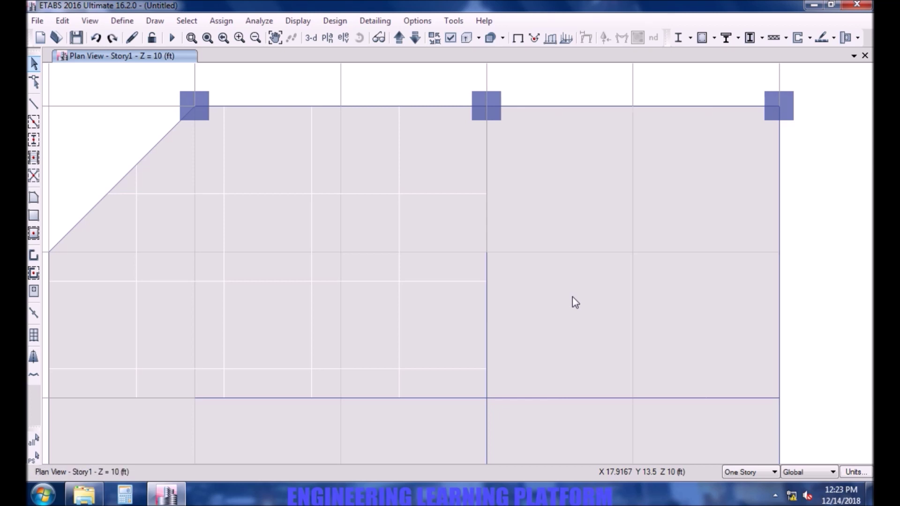
pyautogui.click(601, 295)
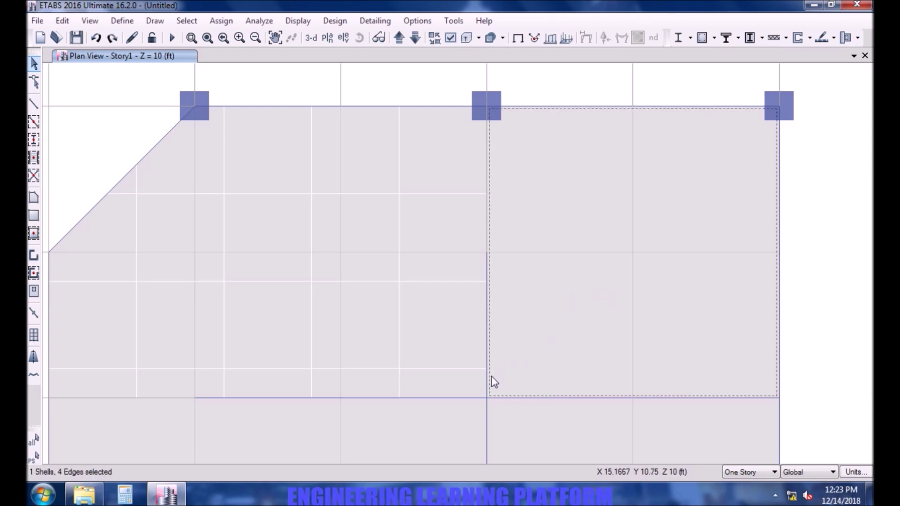
pyautogui.moveTo(492, 376); pyautogui.dragTo(482, 187)
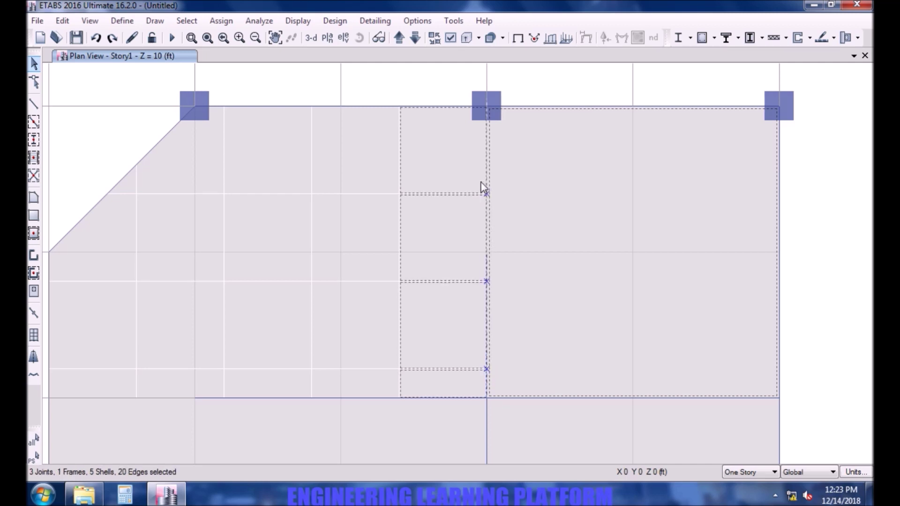
pyautogui.click(62, 21)
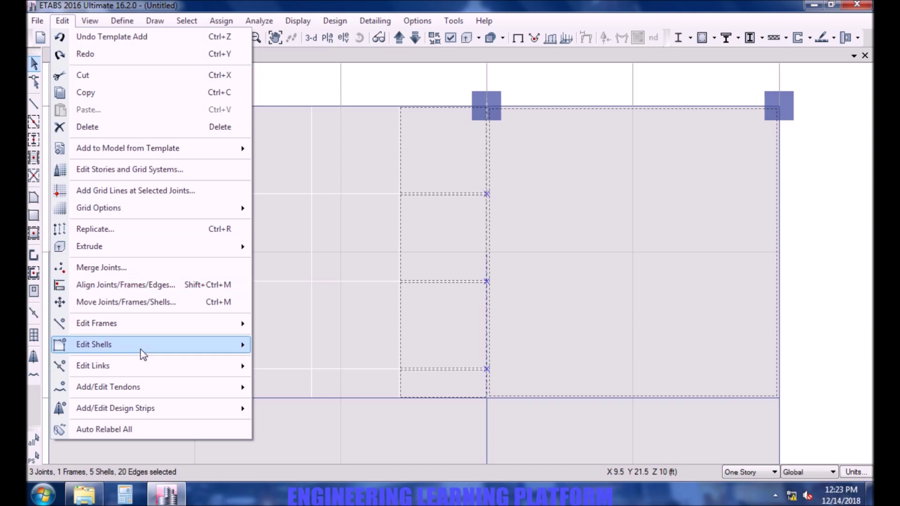
pyautogui.moveTo(140, 347)
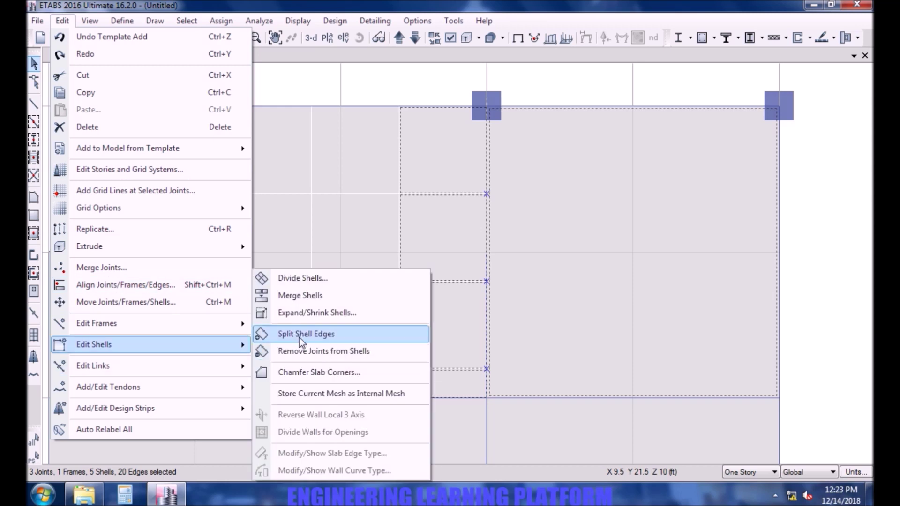
pyautogui.click(312, 280)
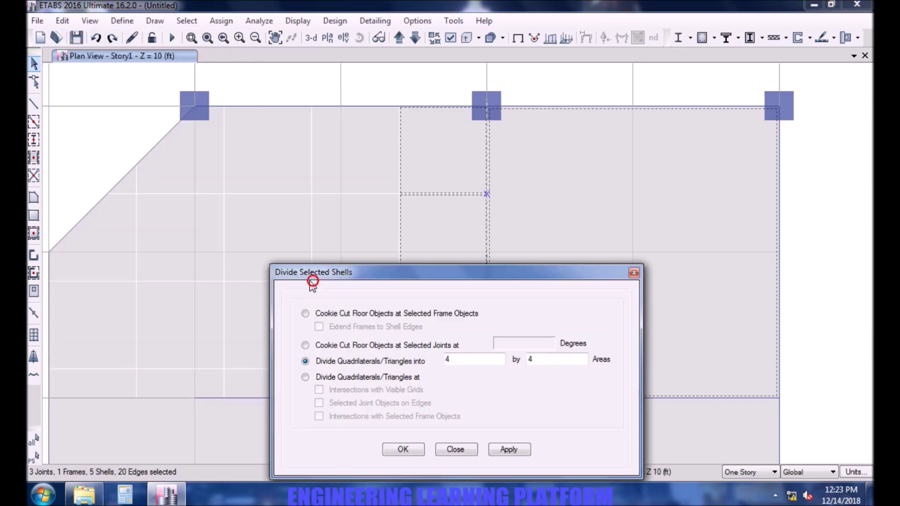
pyautogui.click(362, 378)
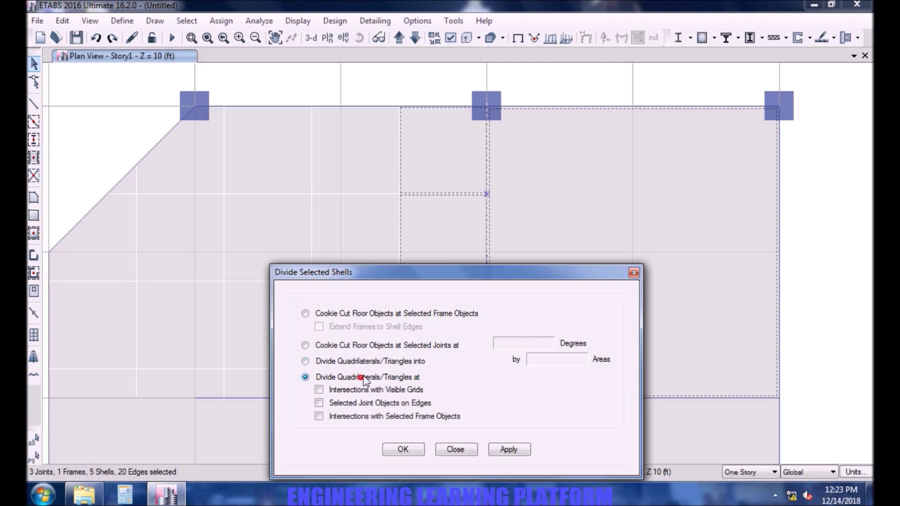
pyautogui.moveTo(420, 281); pyautogui.dragTo(210, 100)
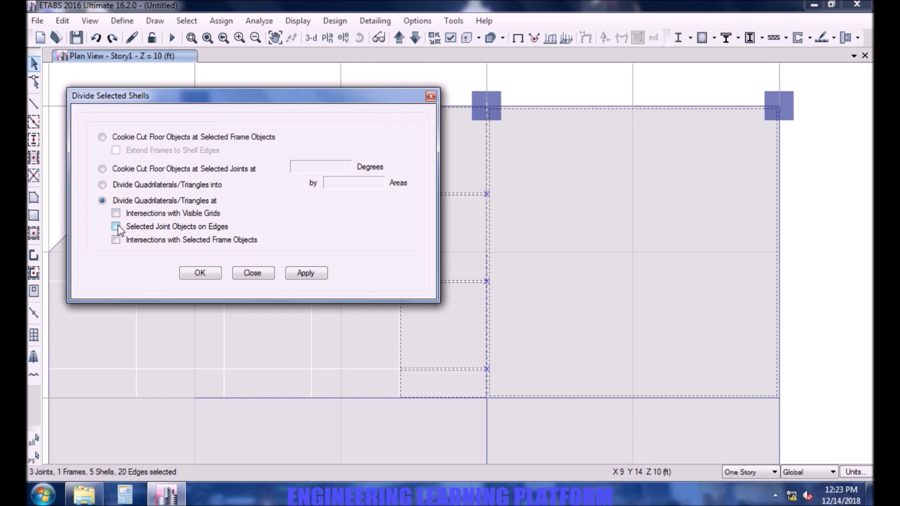
pyautogui.click(303, 276)
# Divide each of the four selected right-panel strips 4 by 1
pyautogui.click(210, 273)
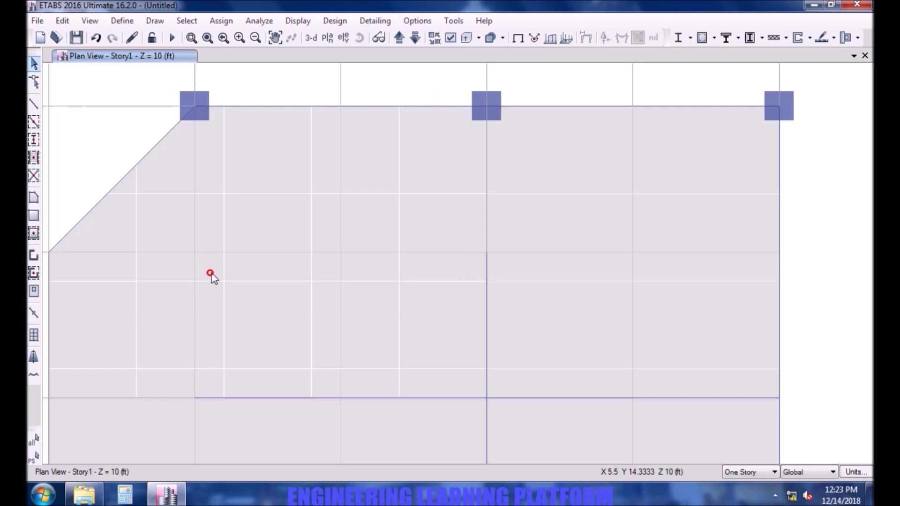
pyautogui.moveTo(677, 383); pyautogui.dragTo(591, 170)
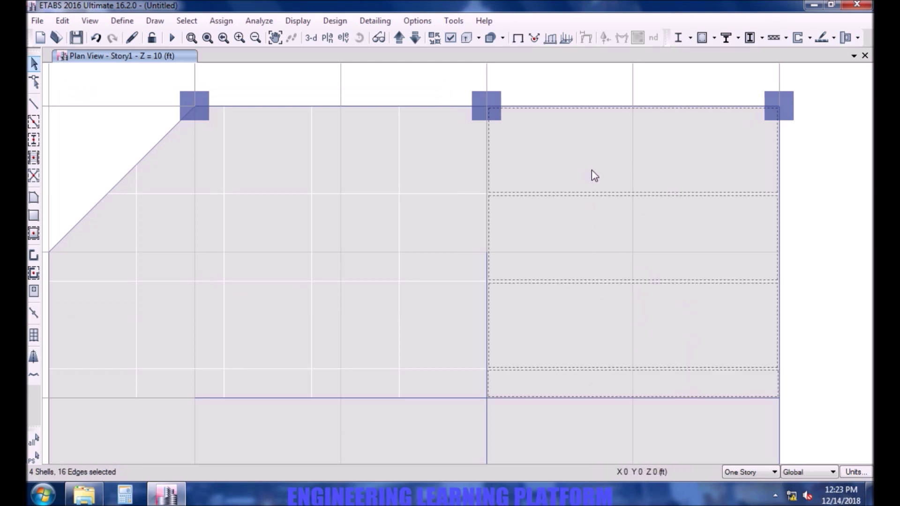
pyautogui.click(63, 22)
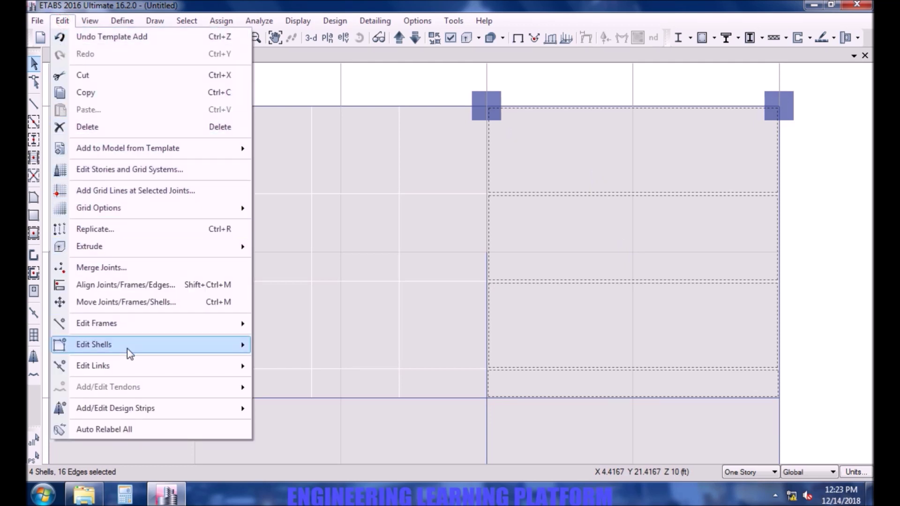
pyautogui.moveTo(128, 347)
pyautogui.click(310, 278)
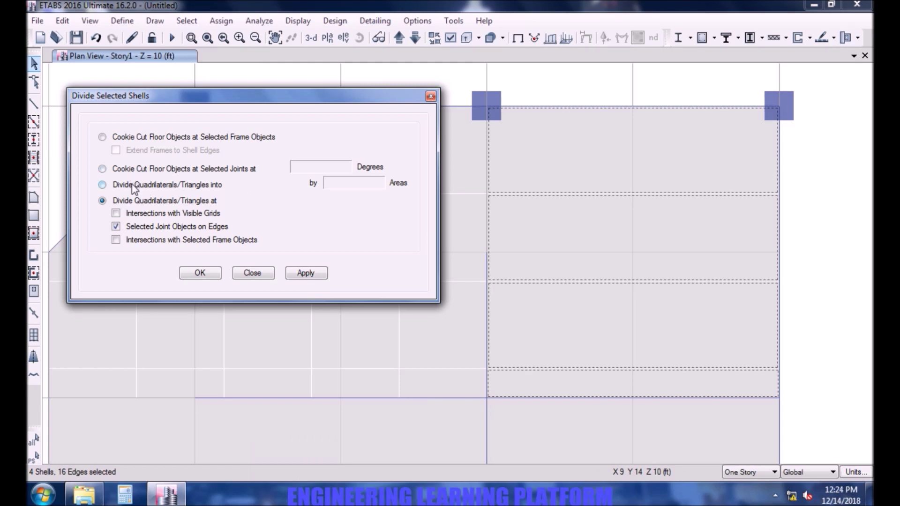
pyautogui.click(134, 187)
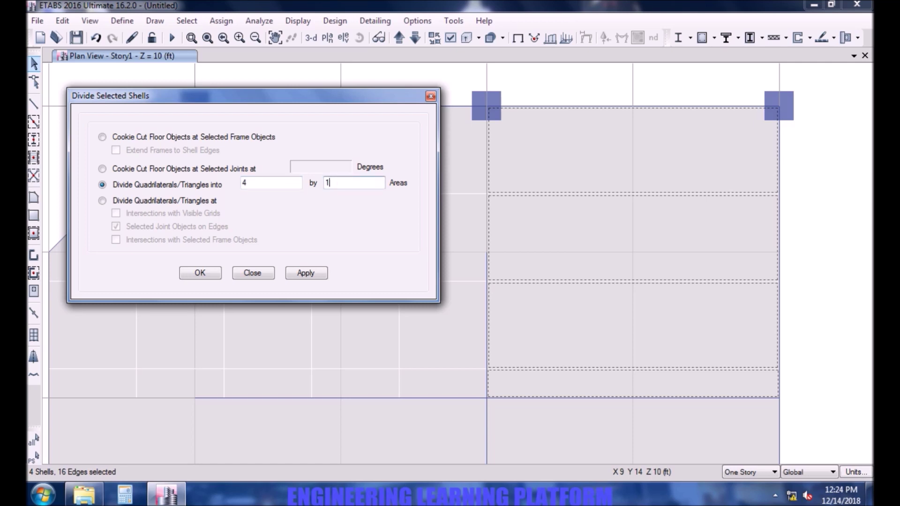
pyautogui.click(305, 273)
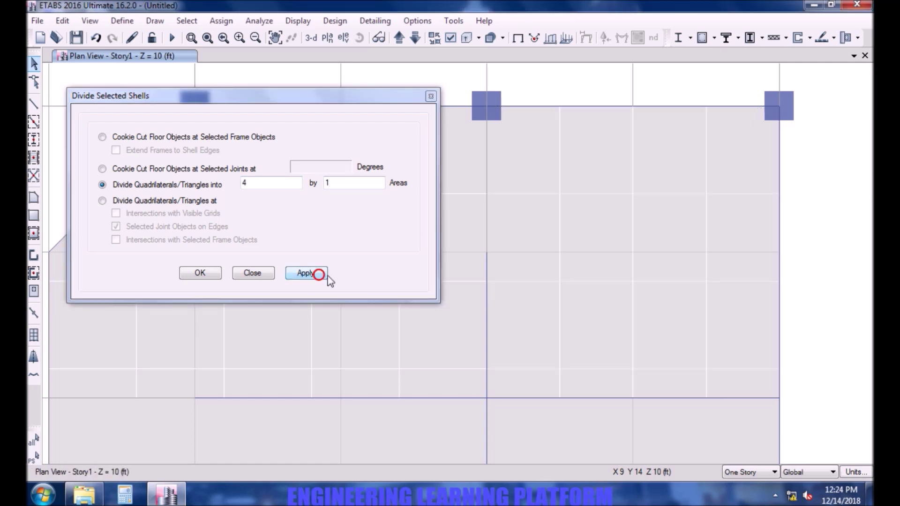
pyautogui.click(207, 272)
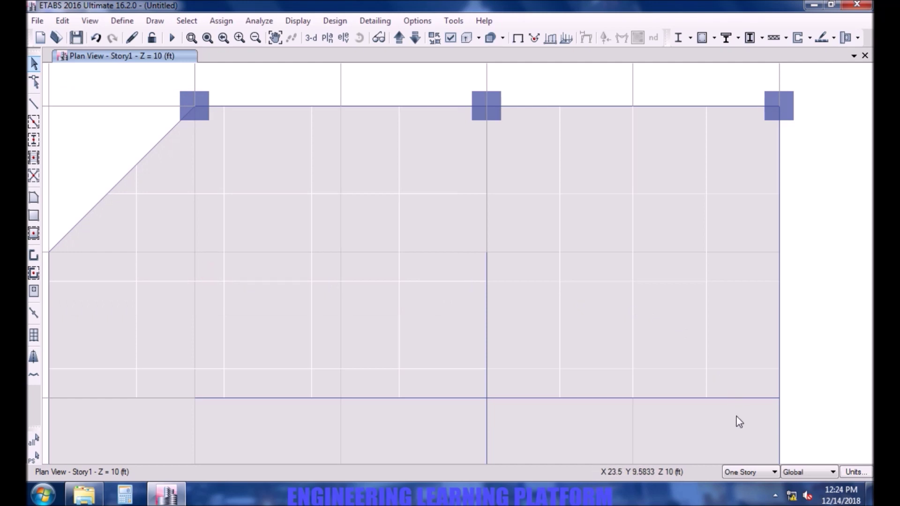
# Select the lower-right slab panel and the beam between the panels with its joints
pyautogui.moveTo(733, 418); pyautogui.dragTo(718, 312, button='middle')
pyautogui.scroll(-4, 718, 312)
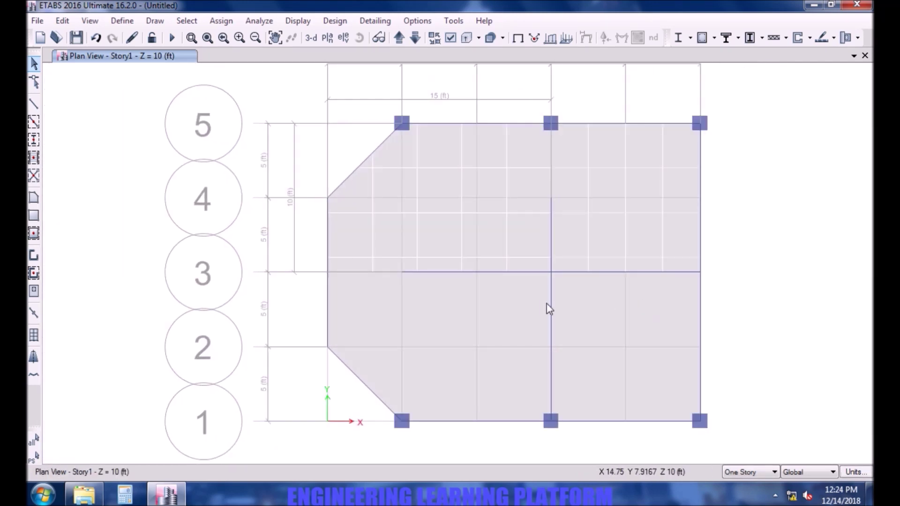
pyautogui.click(646, 303)
pyautogui.moveTo(783, 338); pyautogui.dragTo(777, 324, button='middle')
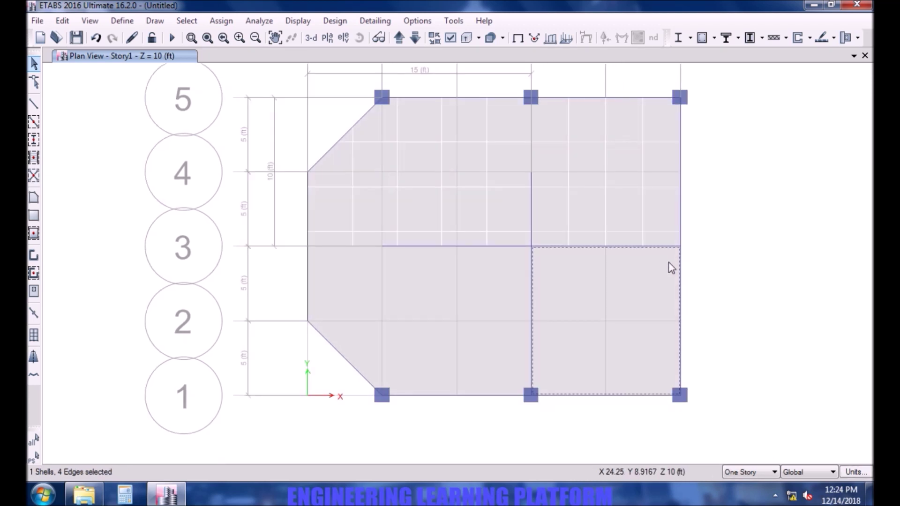
pyautogui.click(555, 246)
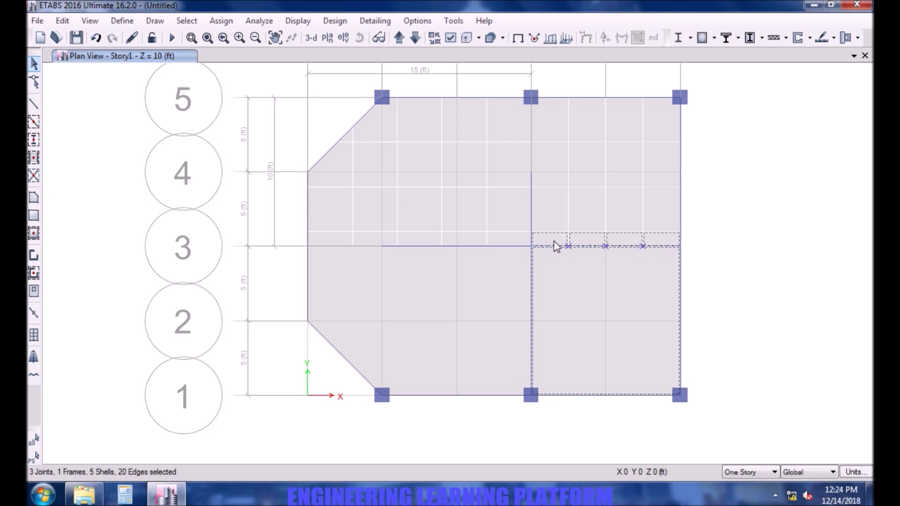
# Divide the selected panel using Divide Shells at Selected Joint Objects on Edges
pyautogui.click(64, 21)
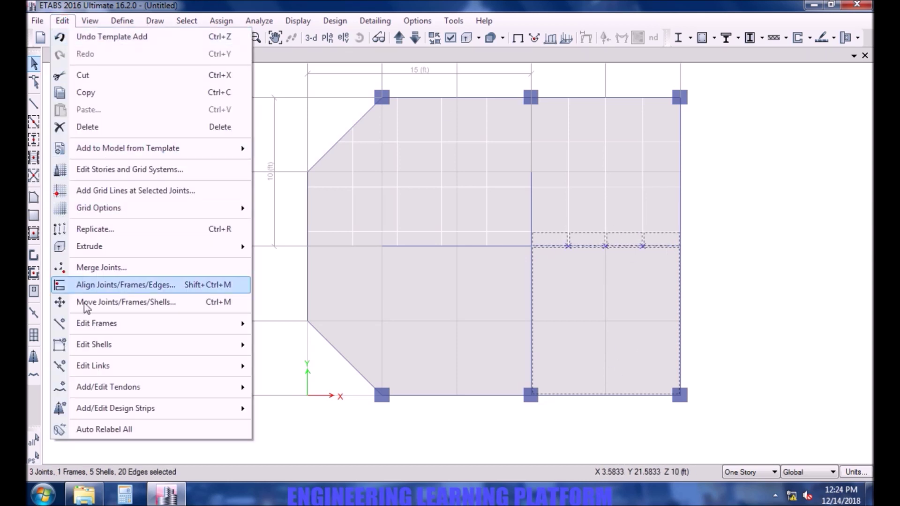
pyautogui.moveTo(111, 348)
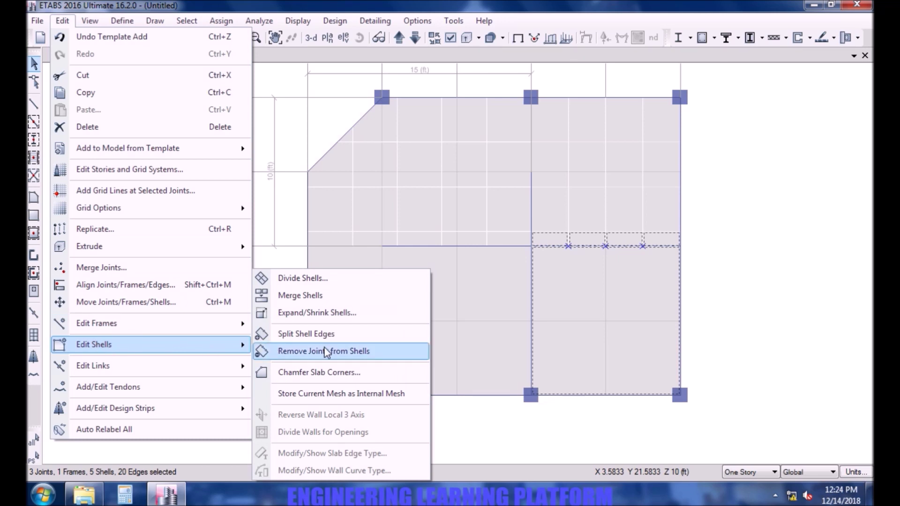
pyautogui.click(327, 277)
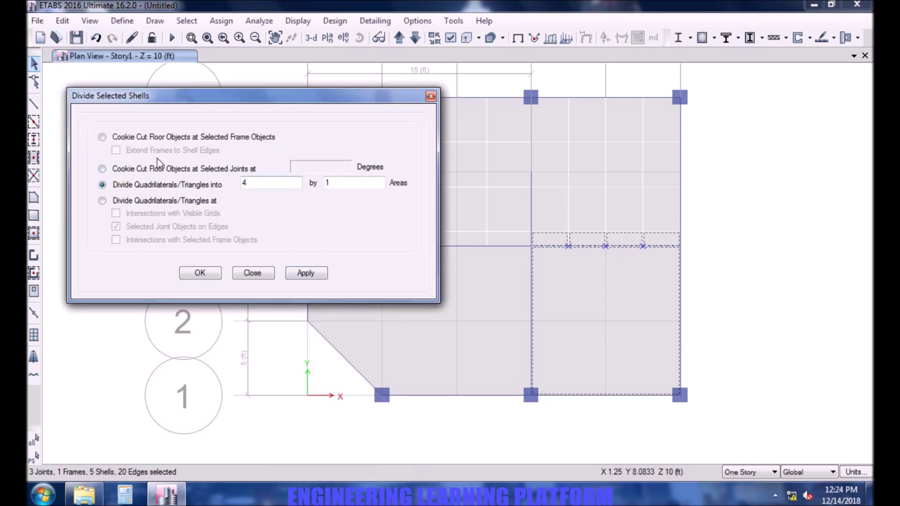
pyautogui.click(151, 170)
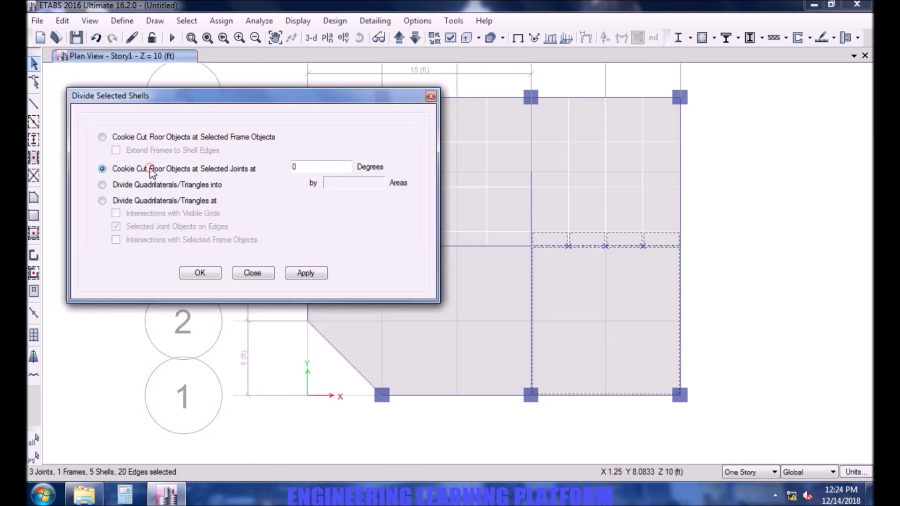
pyautogui.click(135, 138)
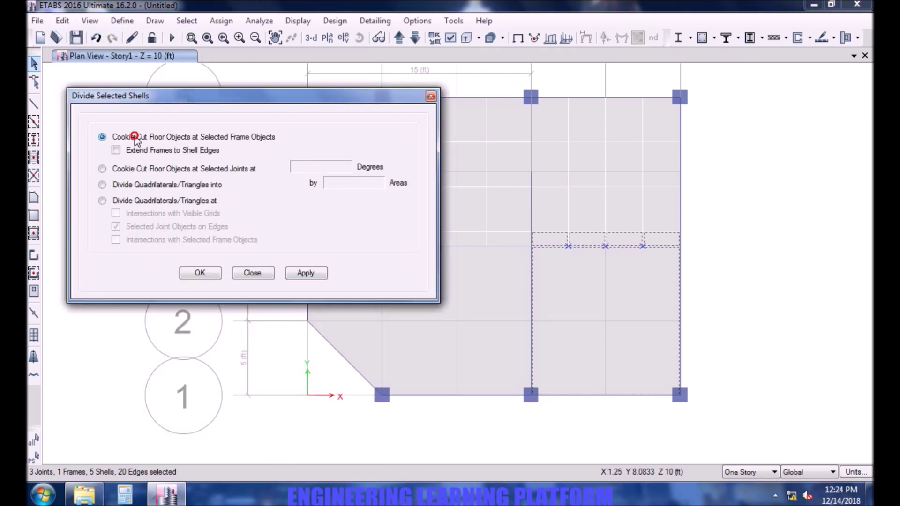
pyautogui.click(102, 201)
pyautogui.click(307, 275)
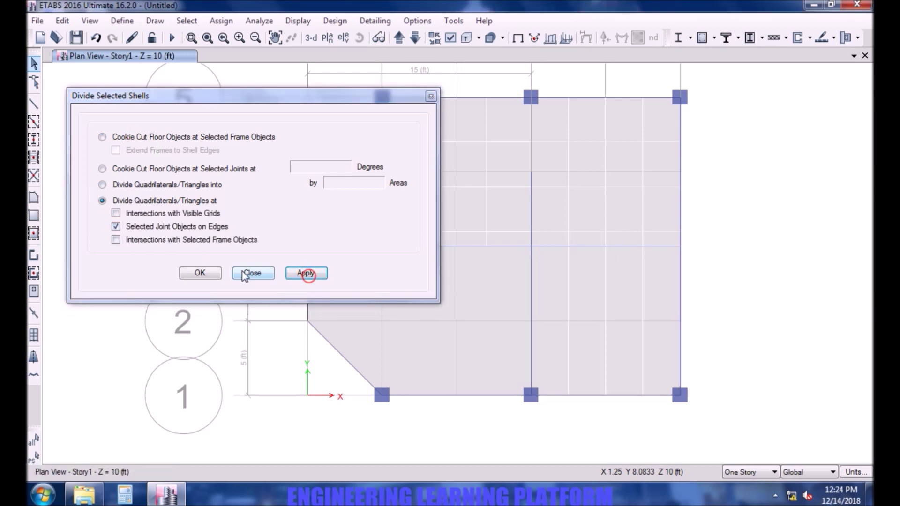
pyautogui.click(200, 274)
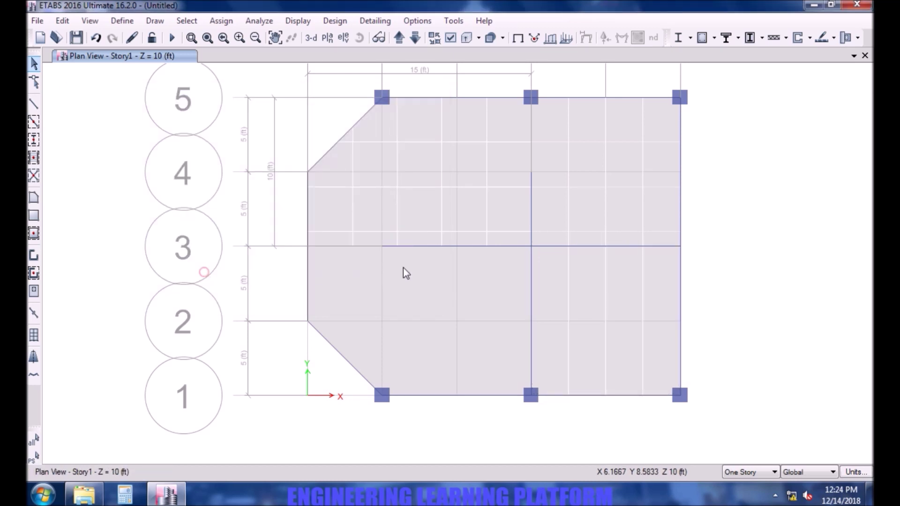
# Start drawing beam lines with a plan offset of 36
pyautogui.click(34, 107)
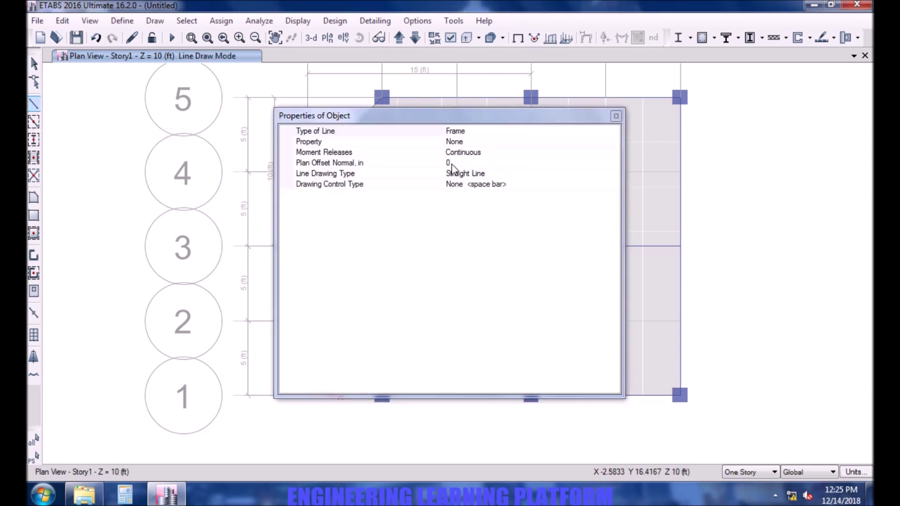
pyautogui.click(451, 164)
pyautogui.click(451, 164)
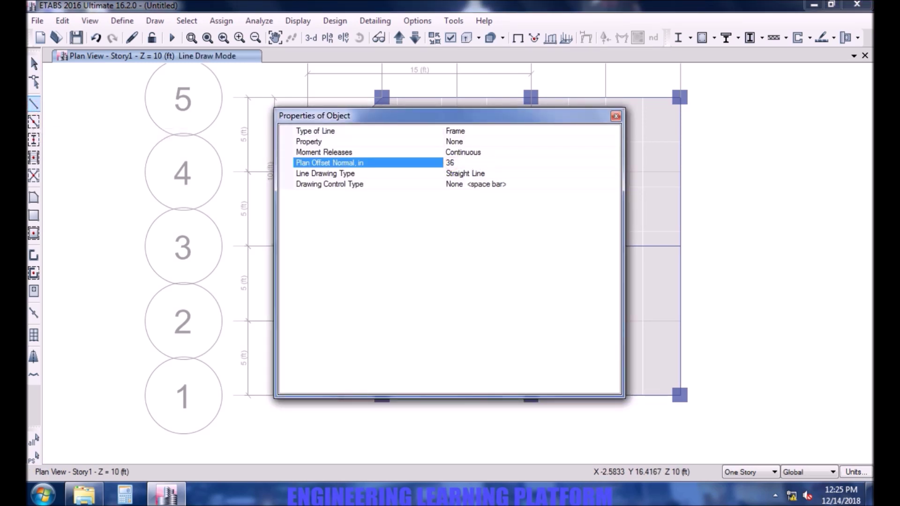
pyautogui.click(469, 152)
pyautogui.click(615, 116)
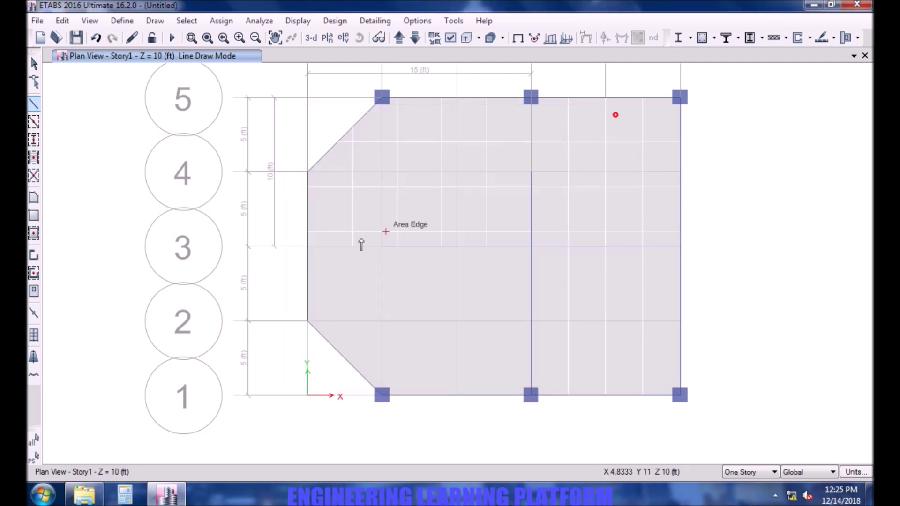
# Draw four vertical lines from gridline 3 down to the bottom grid line, starting at grid A
pyautogui.click(307, 247)
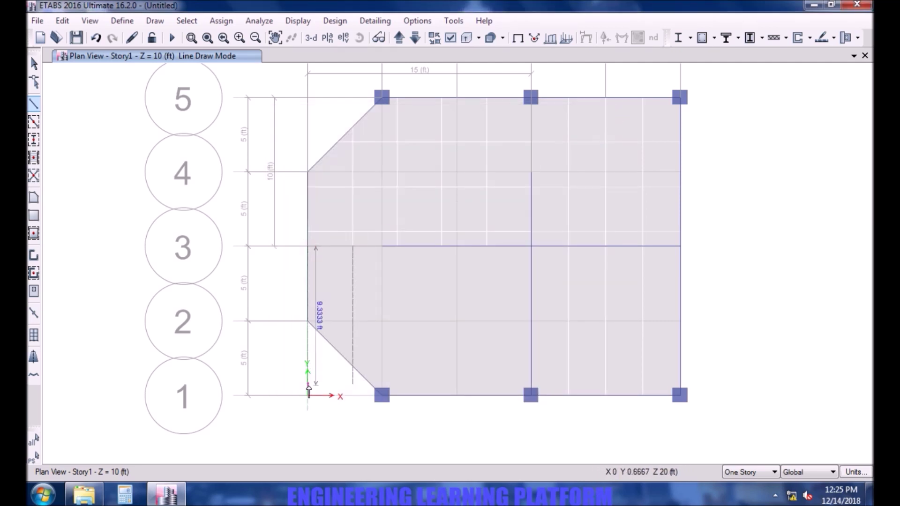
pyautogui.click(307, 395)
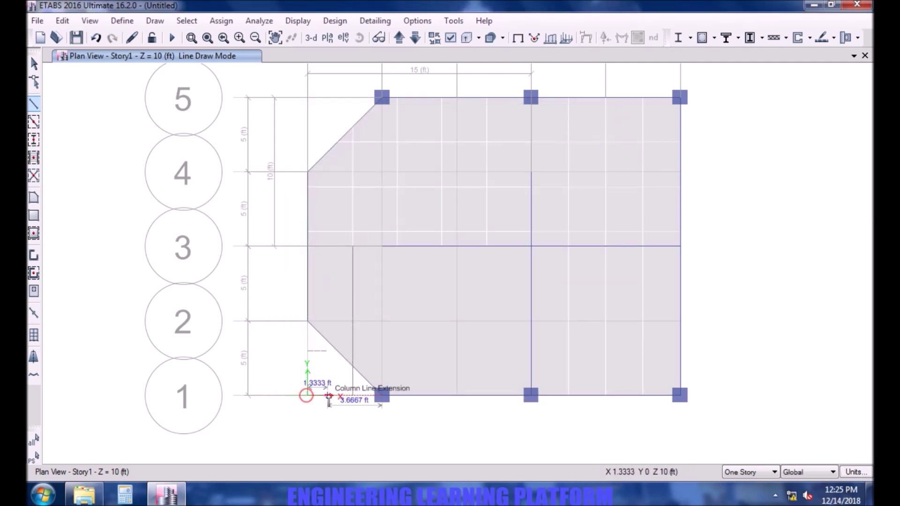
pyautogui.click(353, 246)
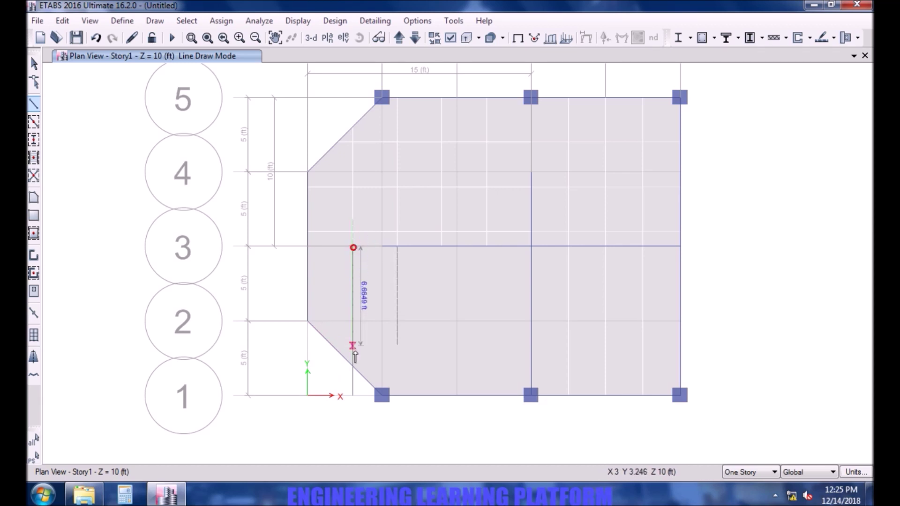
pyautogui.click(353, 395)
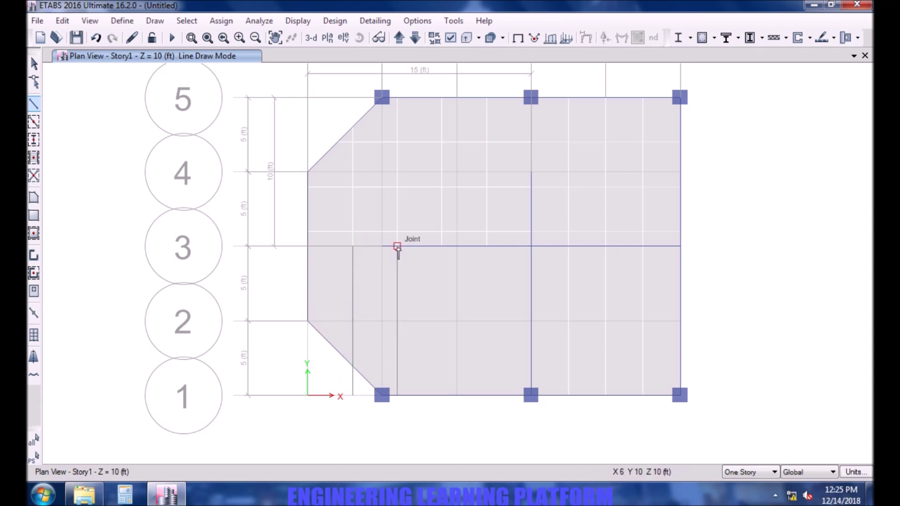
pyautogui.click(397, 244)
pyautogui.click(398, 395)
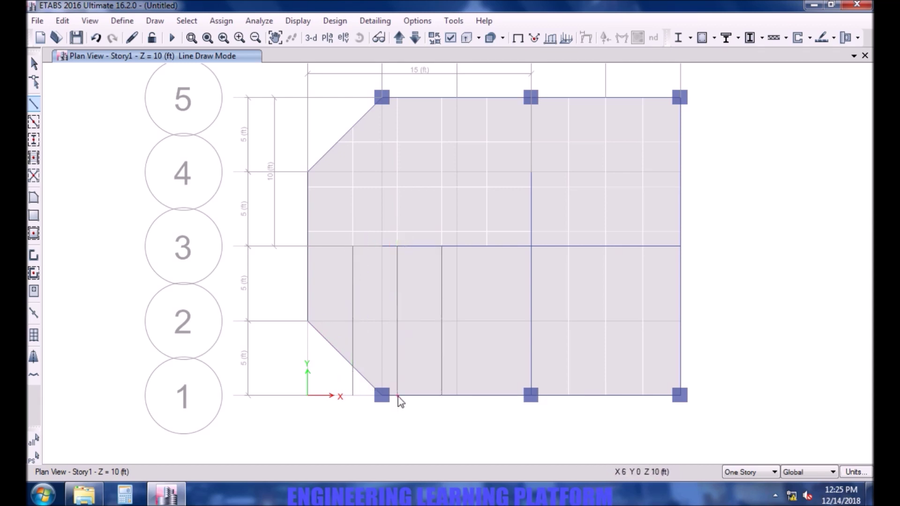
pyautogui.click(442, 246)
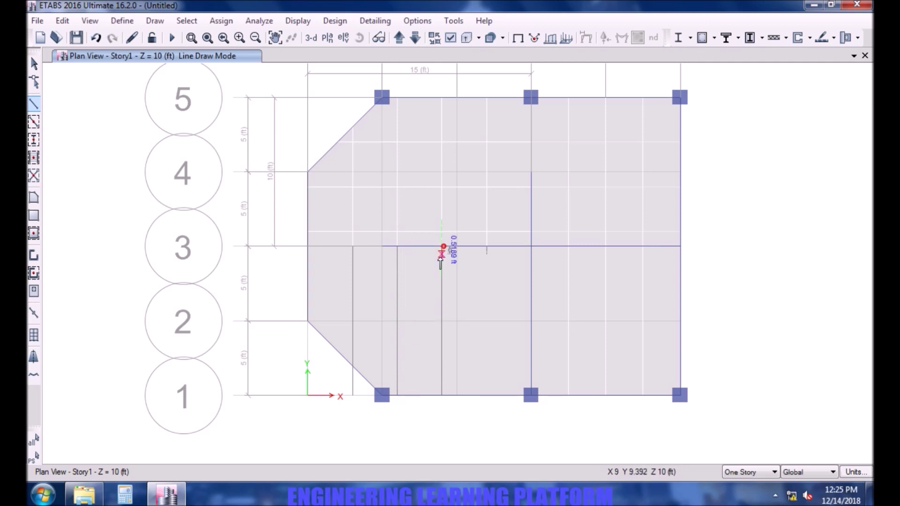
pyautogui.click(441, 395)
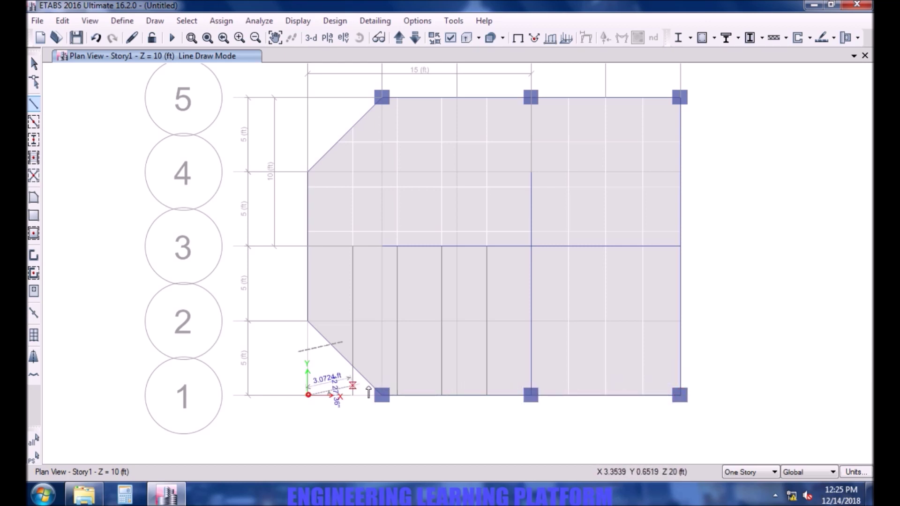
# Draw three horizontal lines across the lower slab from the left edge to the right edge
pyautogui.click(308, 395)
pyautogui.click(680, 395)
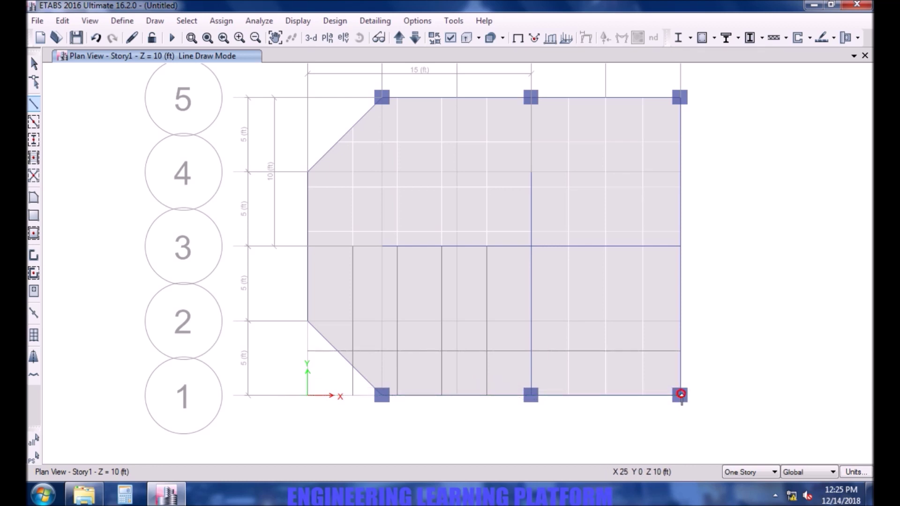
pyautogui.click(307, 352)
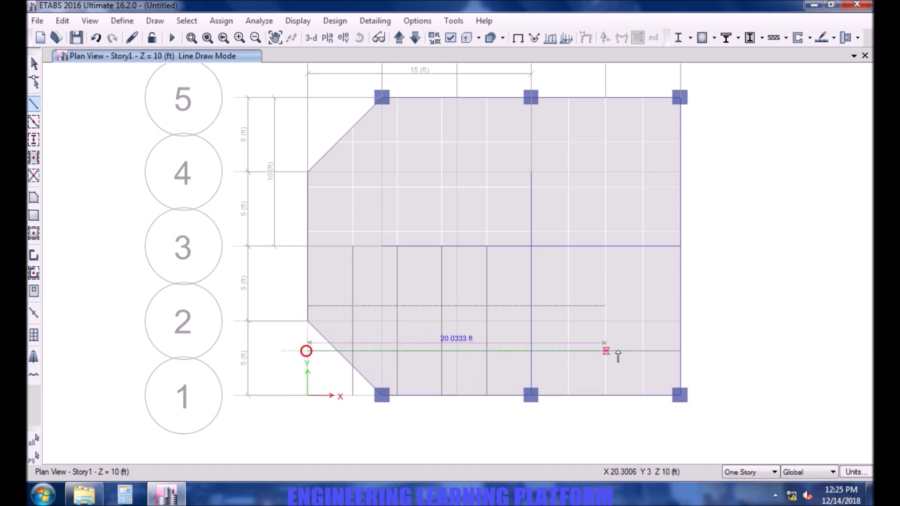
pyautogui.click(679, 351)
pyautogui.press('Escape')
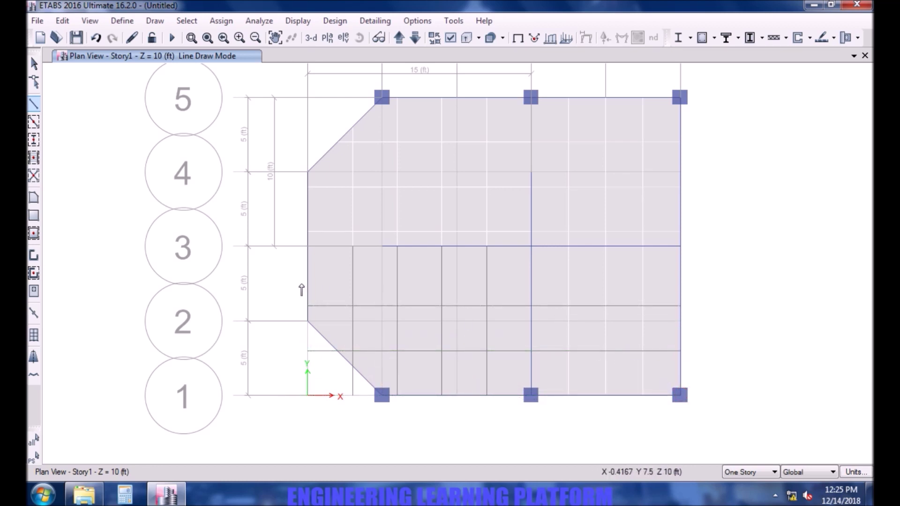
pyautogui.click(308, 306)
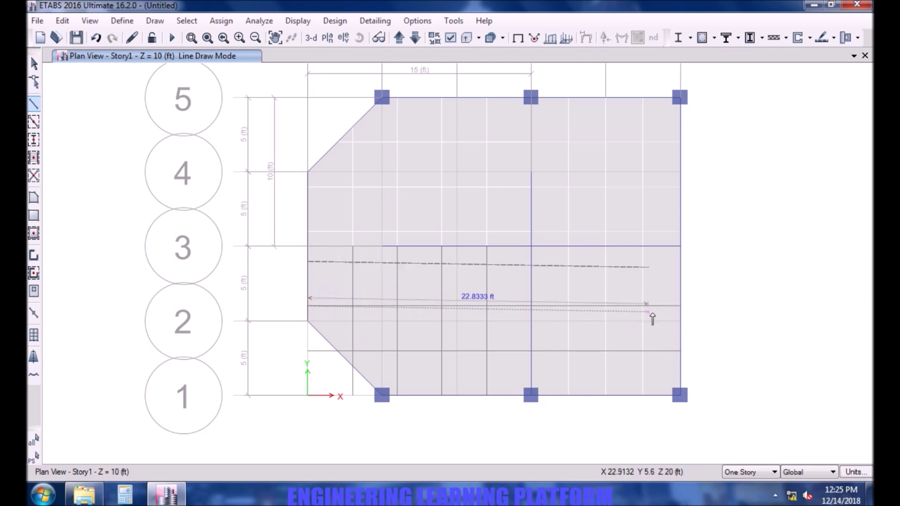
pyautogui.click(679, 306)
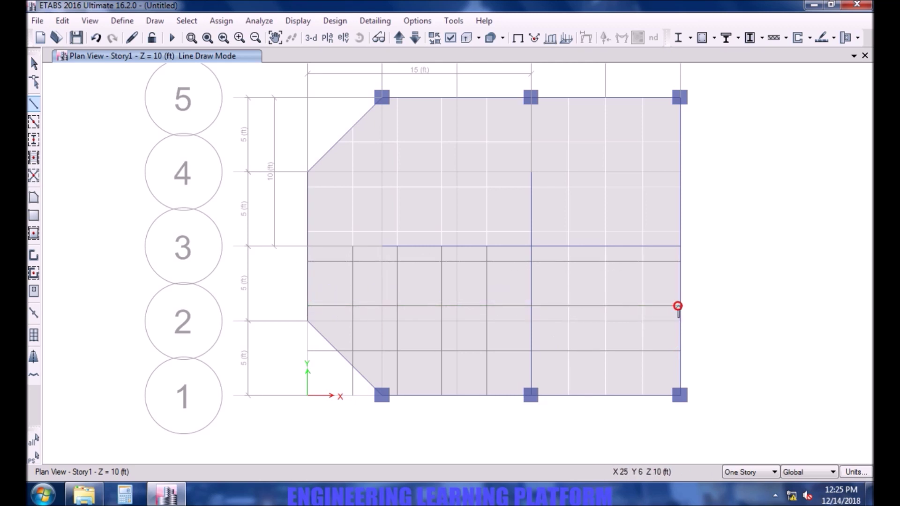
pyautogui.press('Escape')
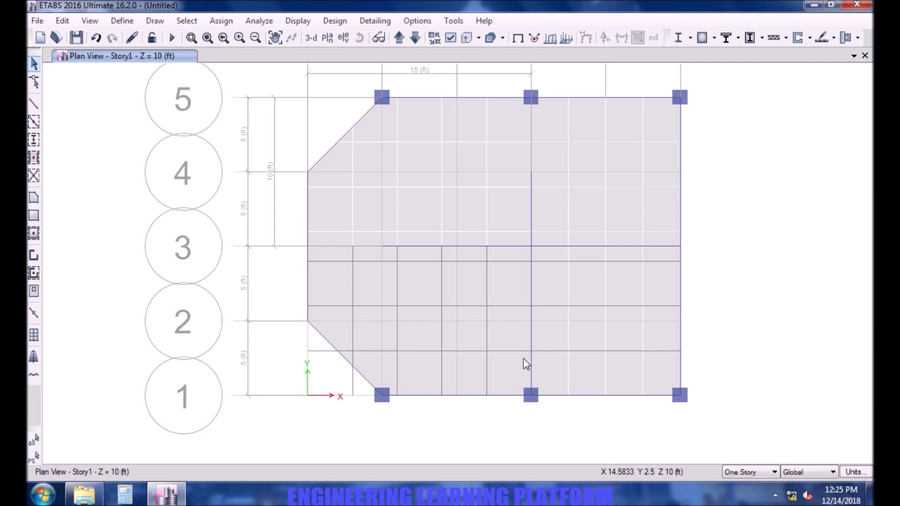
# Select the lines in the lower bays together with the lower-left slab panel
pyautogui.moveTo(510, 375); pyautogui.dragTo(368, 276)
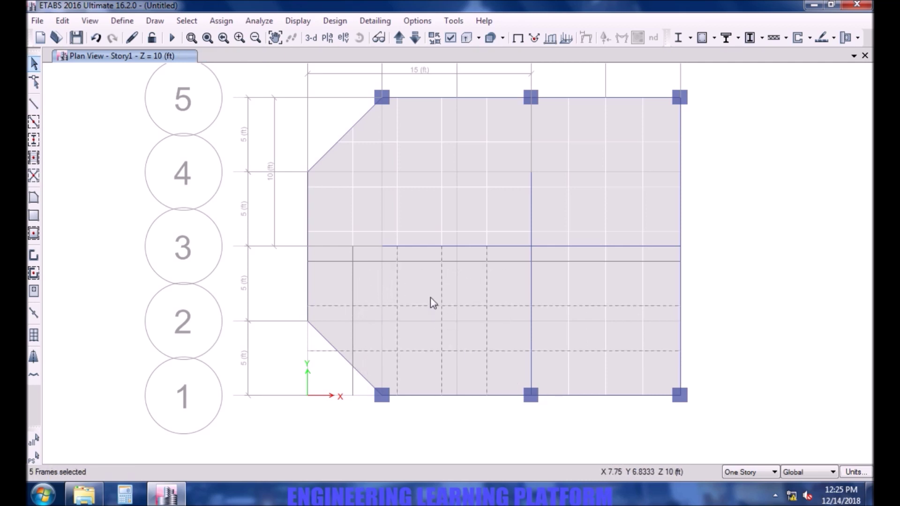
pyautogui.click(515, 332)
pyautogui.moveTo(500, 321); pyautogui.dragTo(341, 266)
pyautogui.click(372, 283)
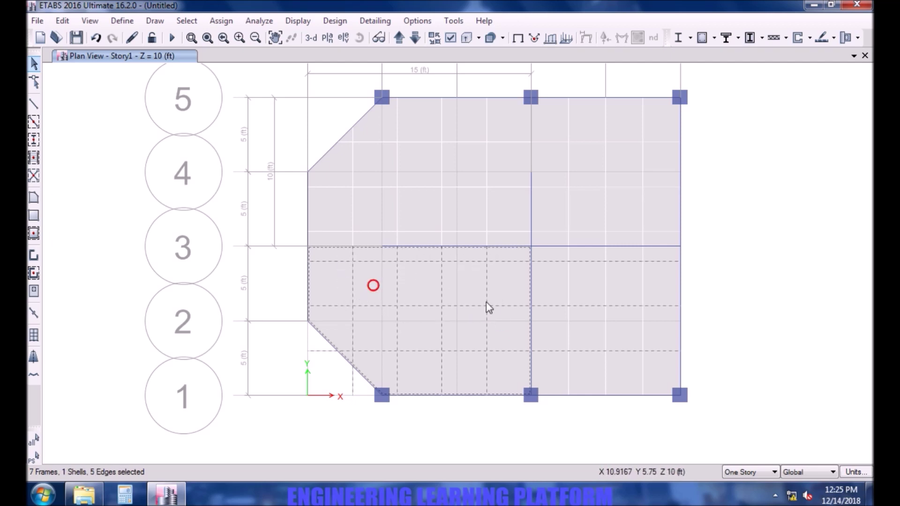
# Add the lower-right shells and divide all selected shells at the joints on their edges
pyautogui.click(63, 21)
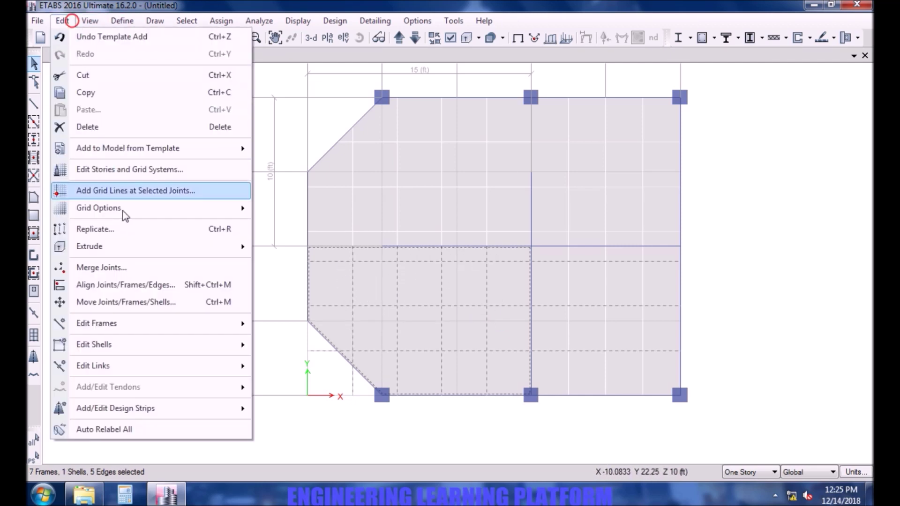
pyautogui.moveTo(140, 345)
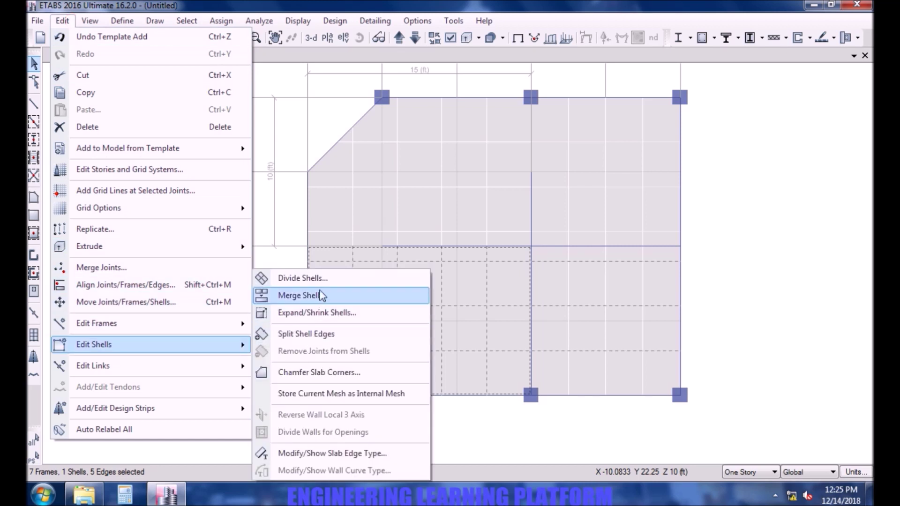
pyautogui.click(302, 278)
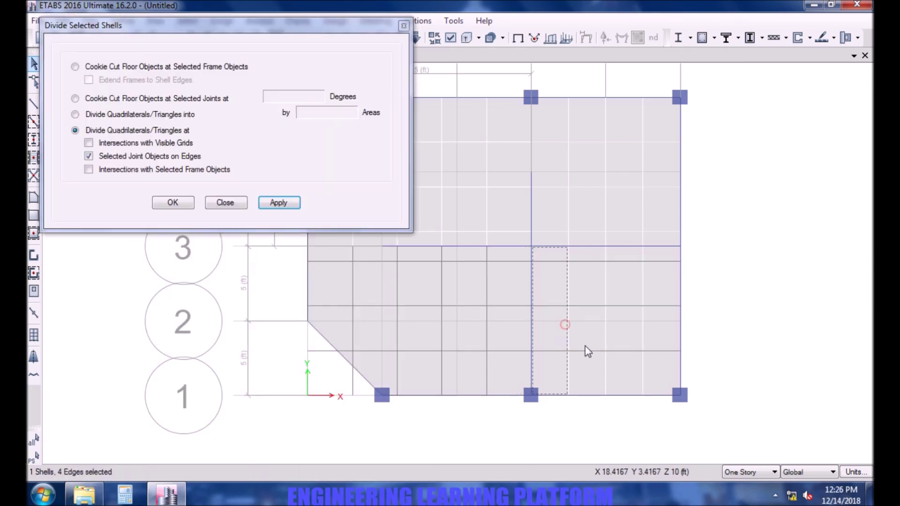
pyautogui.click(581, 333)
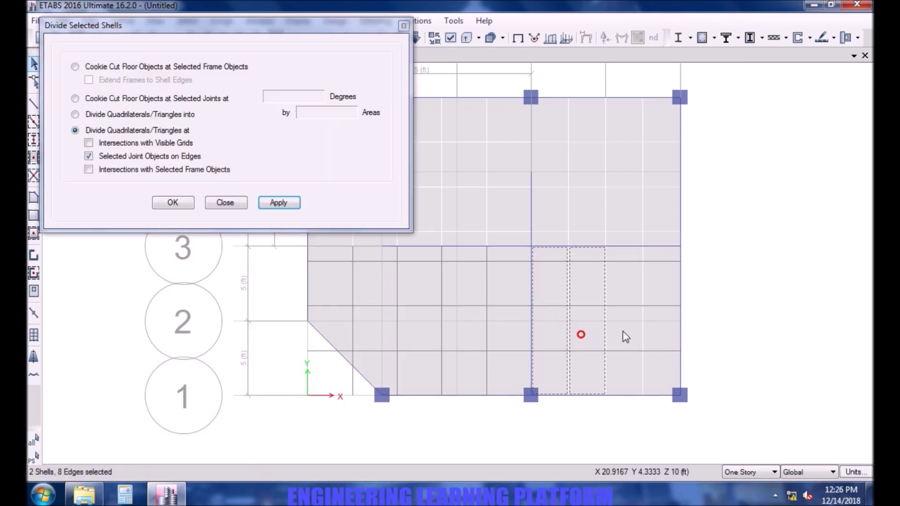
pyautogui.click(629, 331)
pyautogui.click(656, 333)
pyautogui.moveTo(655, 365); pyautogui.dragTo(557, 260)
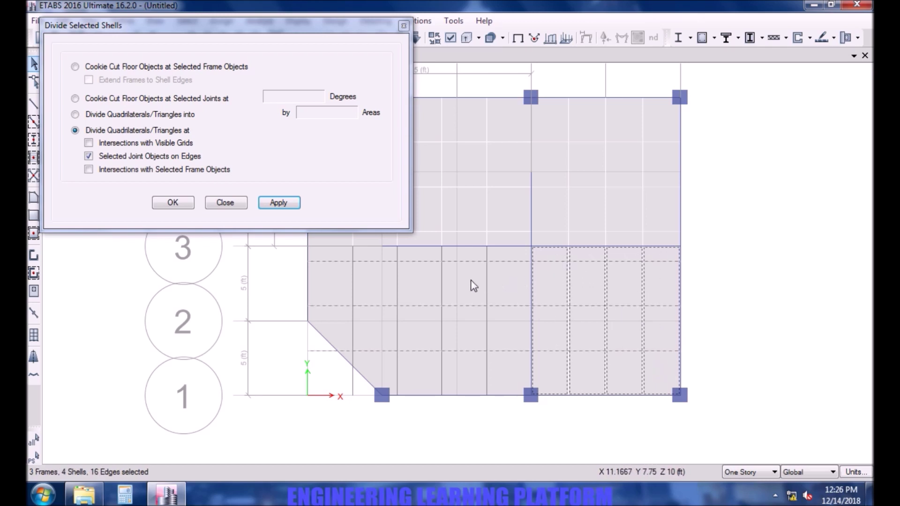
pyautogui.click(278, 202)
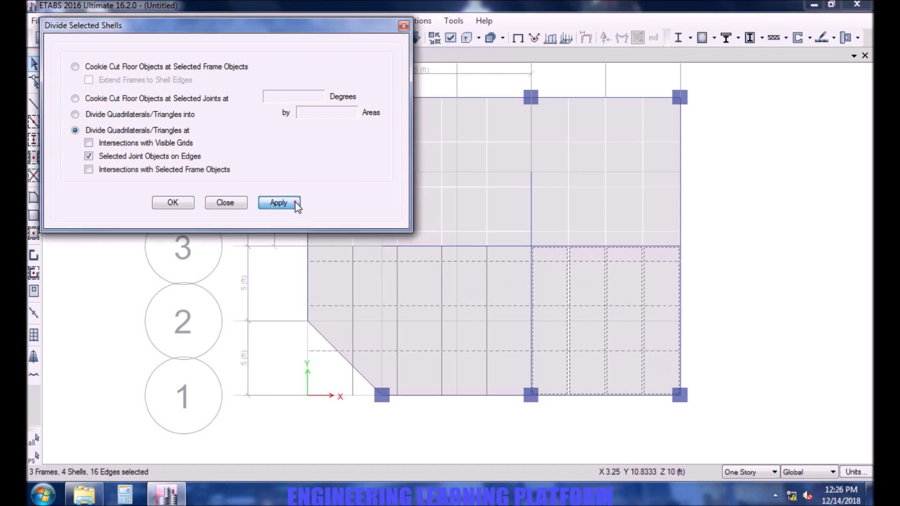
pyautogui.click(184, 203)
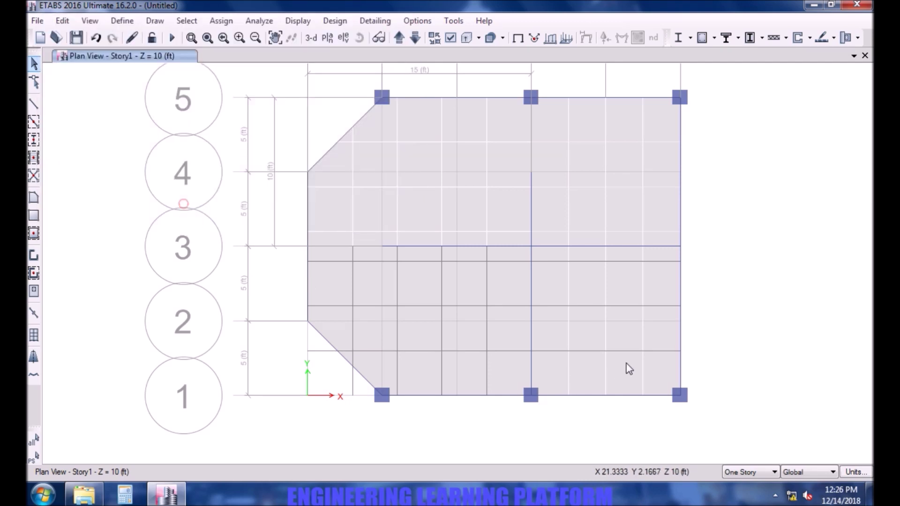
# Delete the three horizontal lines in the lower bays, then select the four vertical lines
pyautogui.click(592, 330)
pyautogui.click(592, 330)
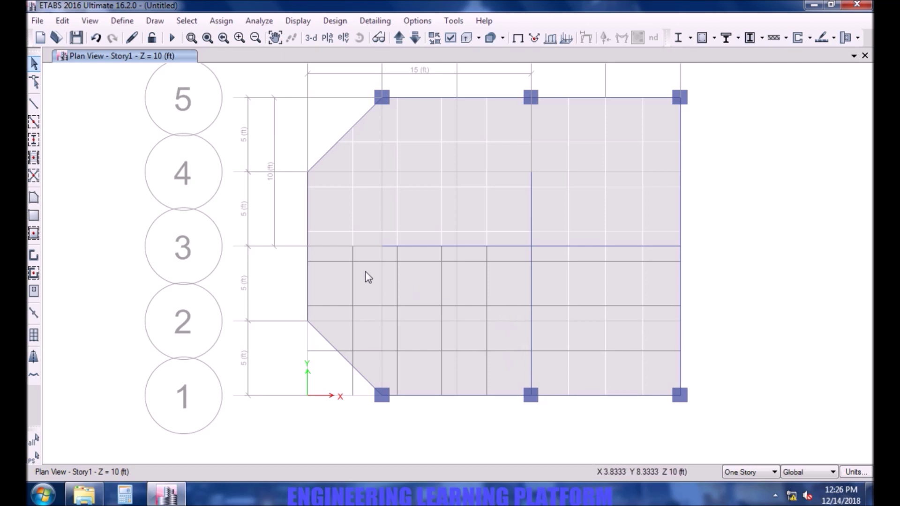
pyautogui.click(660, 361)
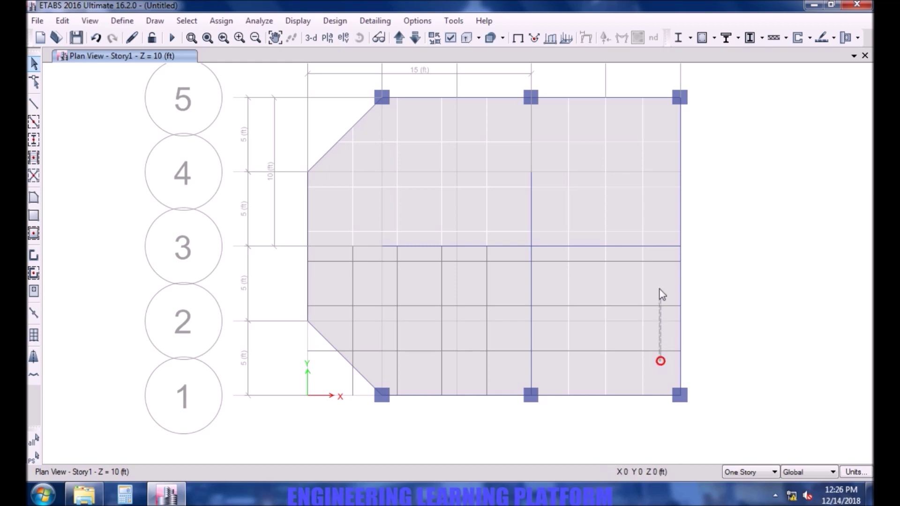
pyautogui.click(654, 259)
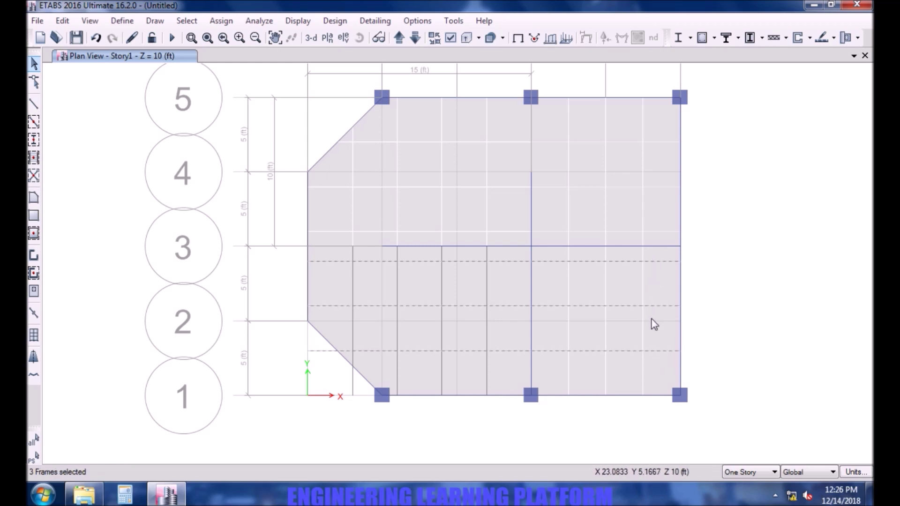
pyautogui.press('Delete')
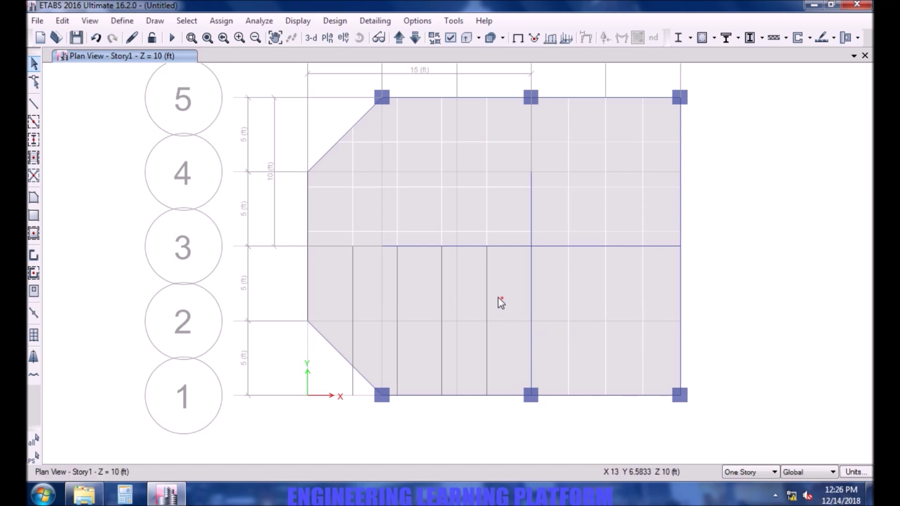
pyautogui.moveTo(500, 302); pyautogui.dragTo(329, 281)
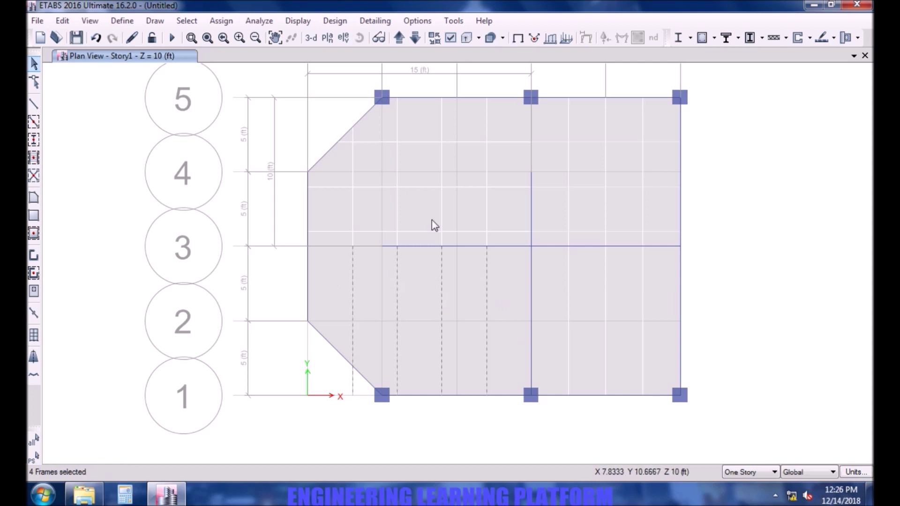
# Cookie-cut the lower-left slab at the four selected vertical frames into five strips
pyautogui.click(66, 21)
pyautogui.moveTo(128, 354)
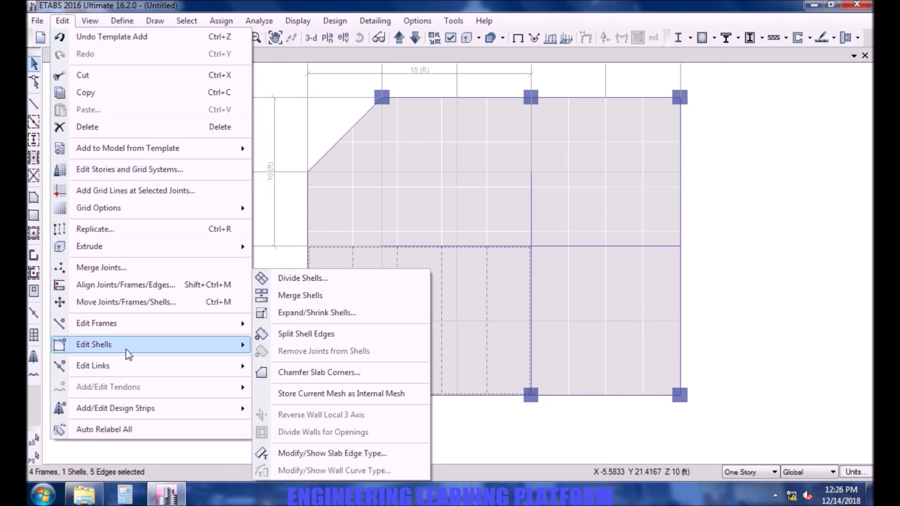
pyautogui.click(311, 281)
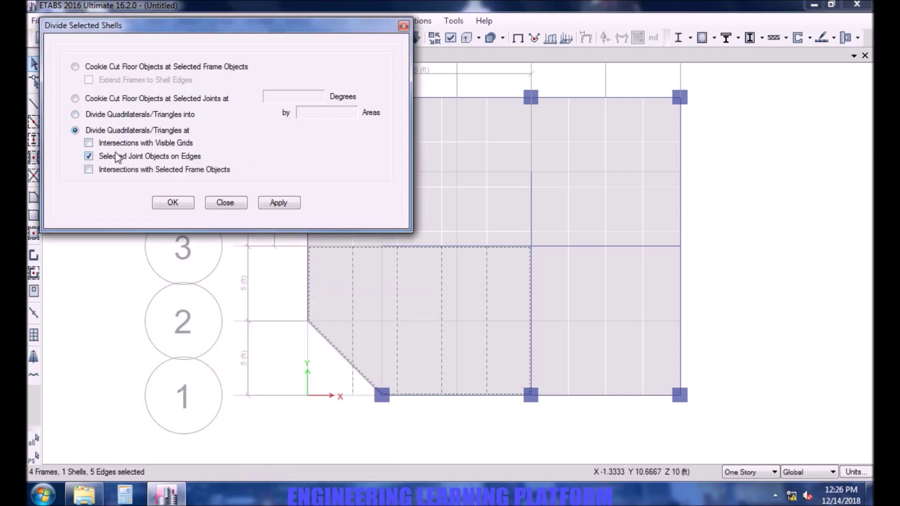
pyautogui.click(113, 66)
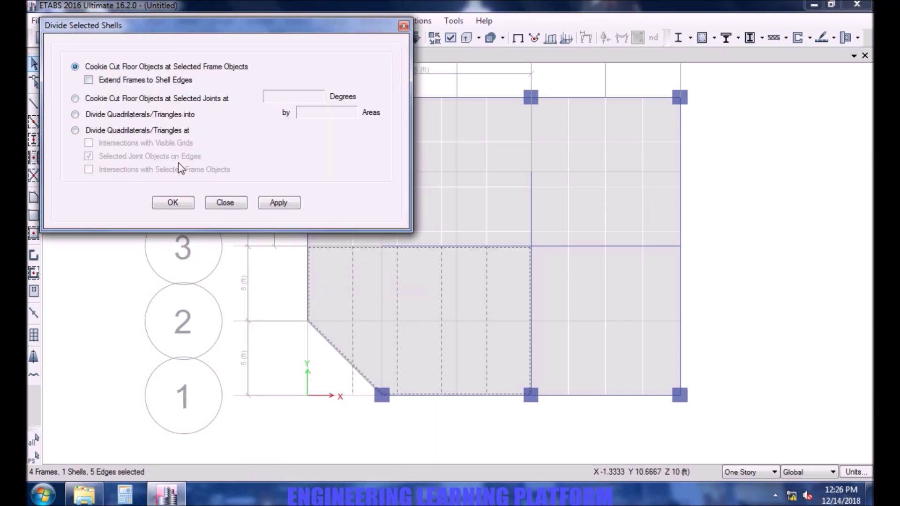
pyautogui.click(274, 205)
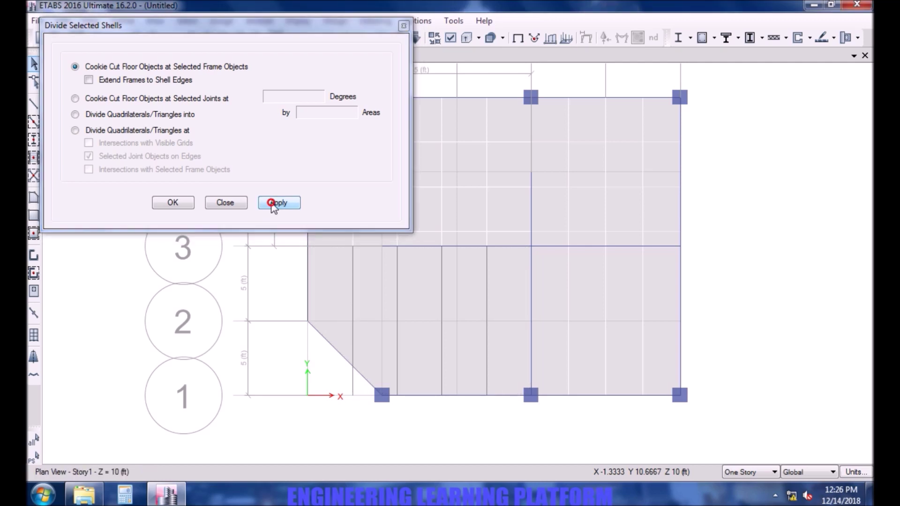
pyautogui.click(181, 202)
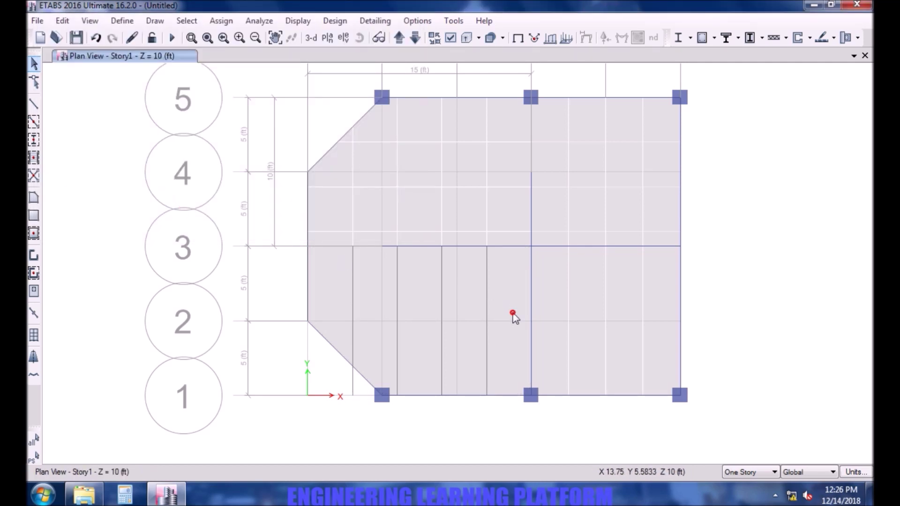
pyautogui.moveTo(512, 313); pyautogui.dragTo(339, 275)
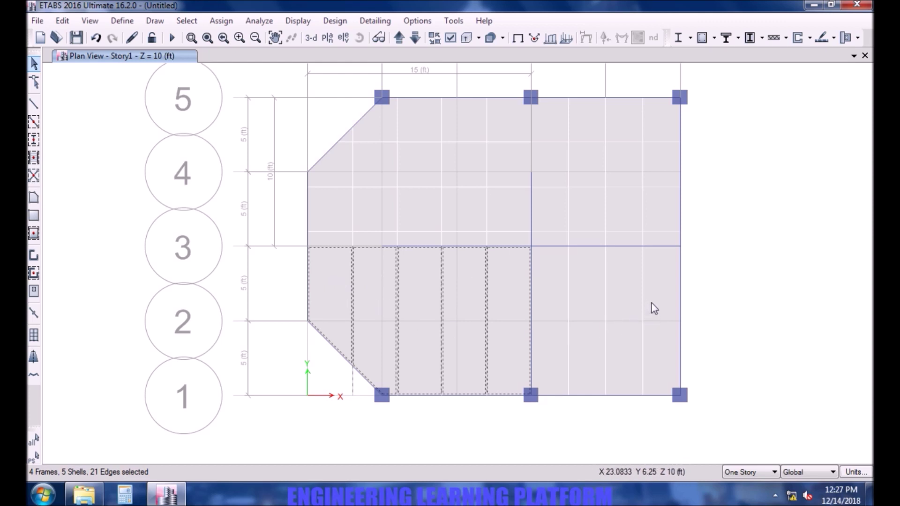
pyautogui.moveTo(652, 302); pyautogui.dragTo(556, 291)
# Start drawing frame lines with a plan offset of 3
pyautogui.click(34, 101)
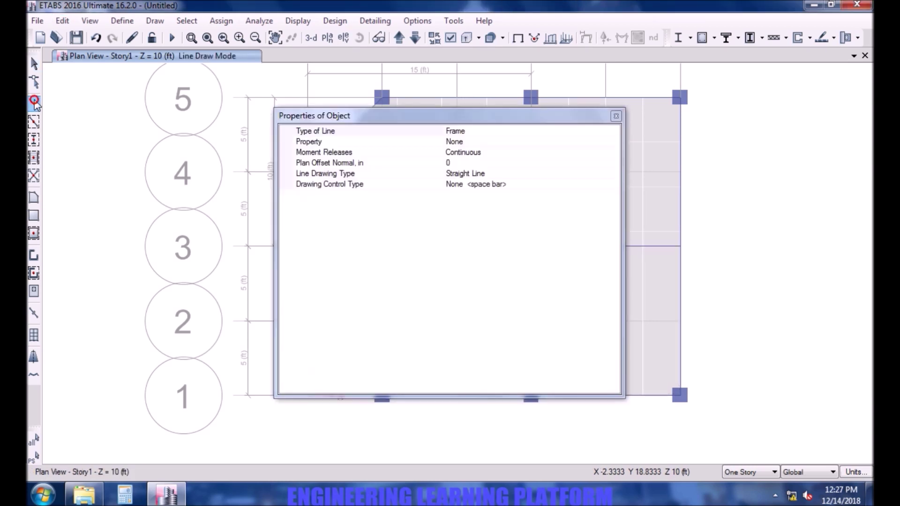
pyautogui.click(497, 161)
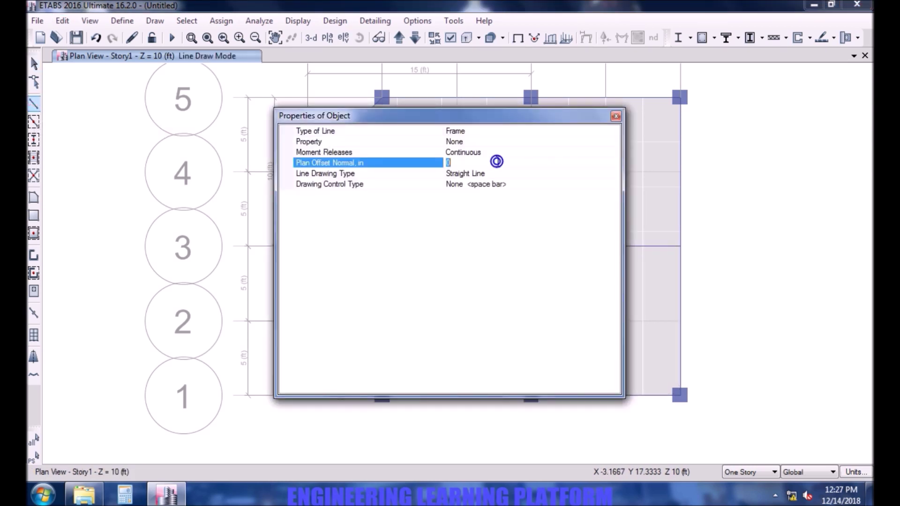
pyautogui.write('36')
pyautogui.click(615, 115)
# Draw horizontal lines between grids A and F along gridline 3 and two more below it
pyautogui.click(306, 247)
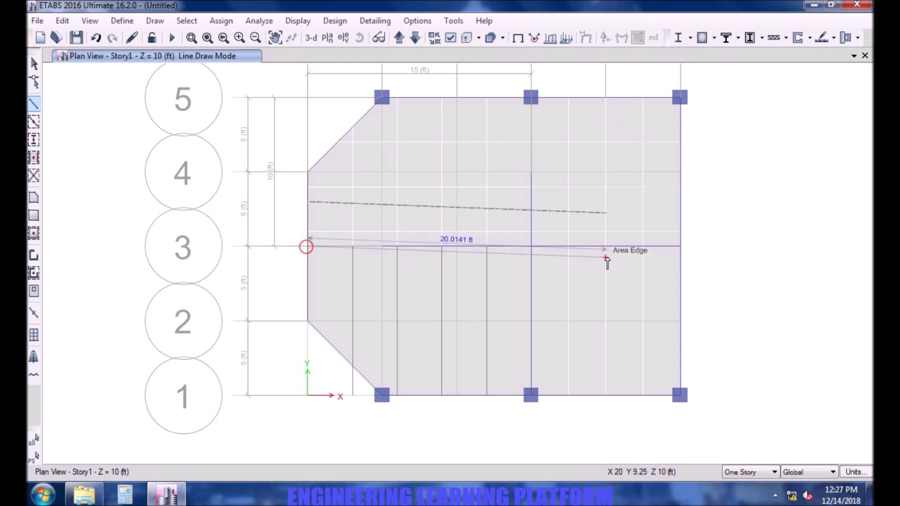
pyautogui.doubleClick(680, 246)
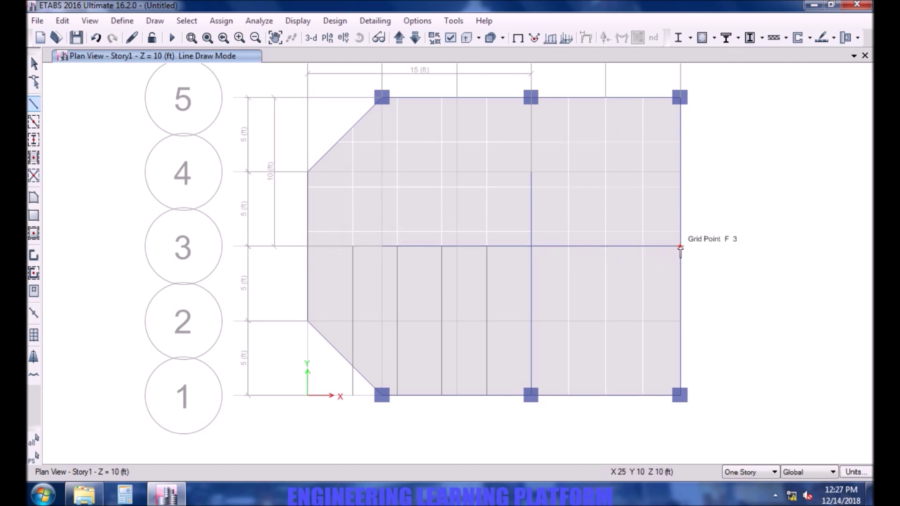
pyautogui.click(680, 246)
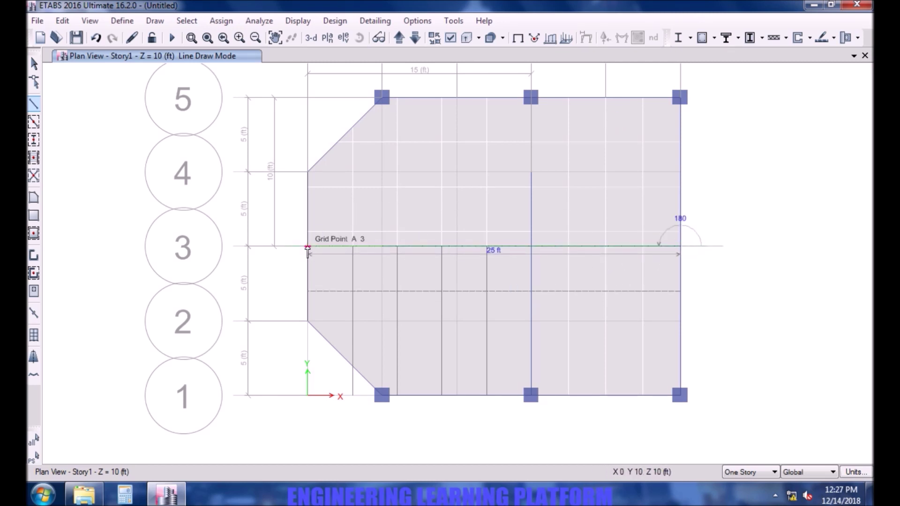
pyautogui.doubleClick(307, 247)
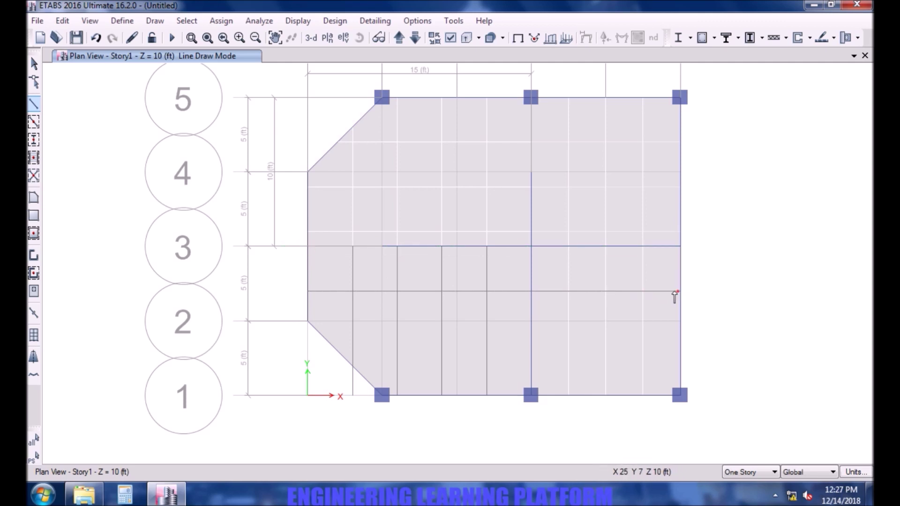
pyautogui.click(676, 291)
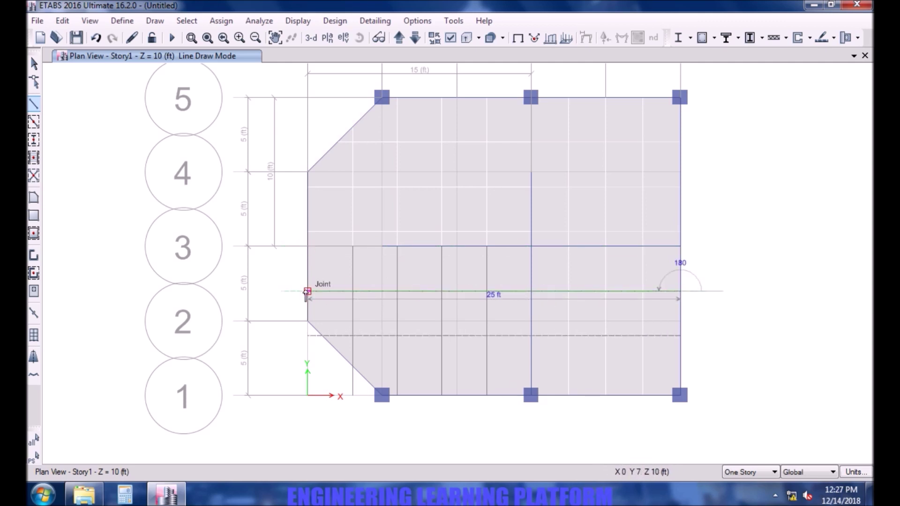
pyautogui.doubleClick(307, 292)
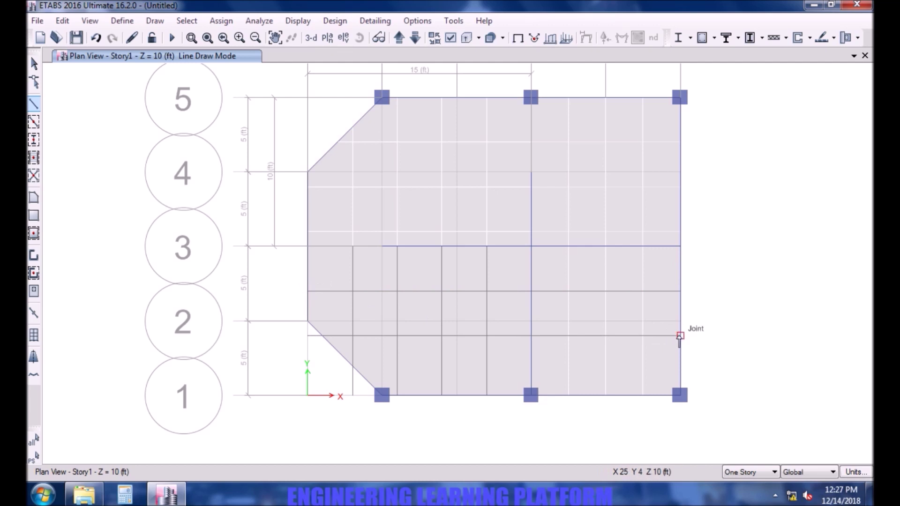
pyautogui.click(679, 336)
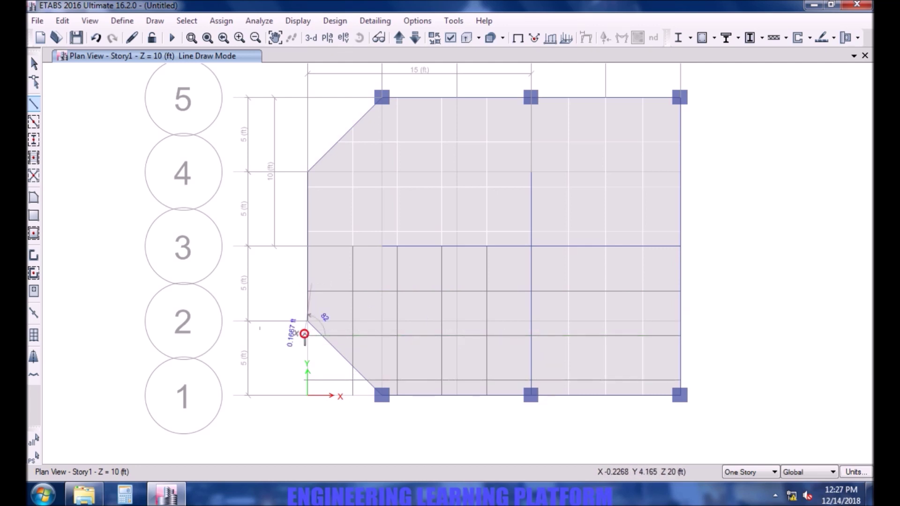
pyautogui.doubleClick(304, 334)
pyautogui.press('Escape')
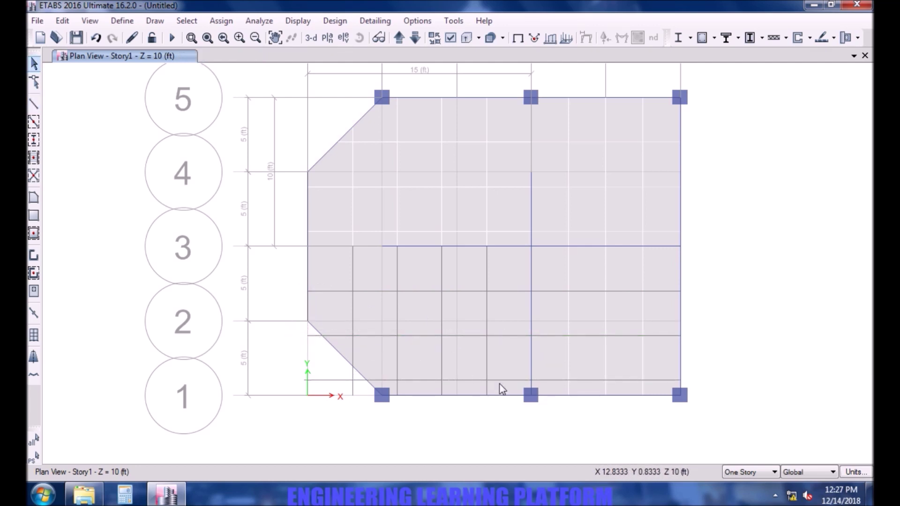
# Select the lower shells and lines in all bays and cookie-cut them at the selected frames
pyautogui.moveTo(499, 383); pyautogui.dragTo(424, 274)
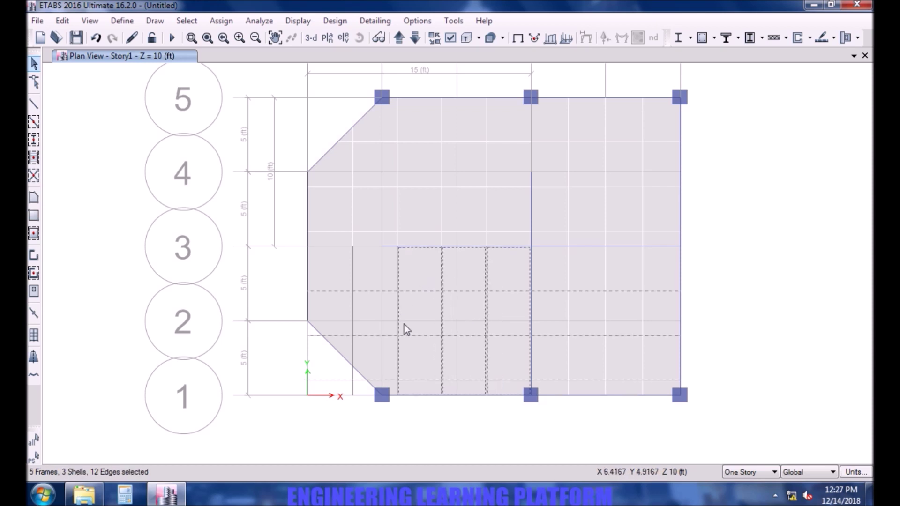
pyautogui.moveTo(416, 318); pyautogui.dragTo(342, 275)
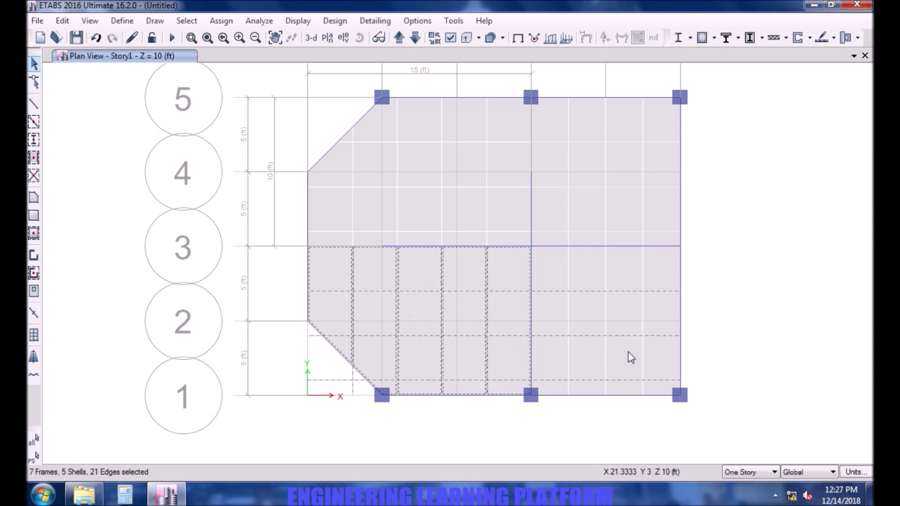
pyautogui.moveTo(658, 387); pyautogui.dragTo(549, 274)
pyautogui.click(63, 22)
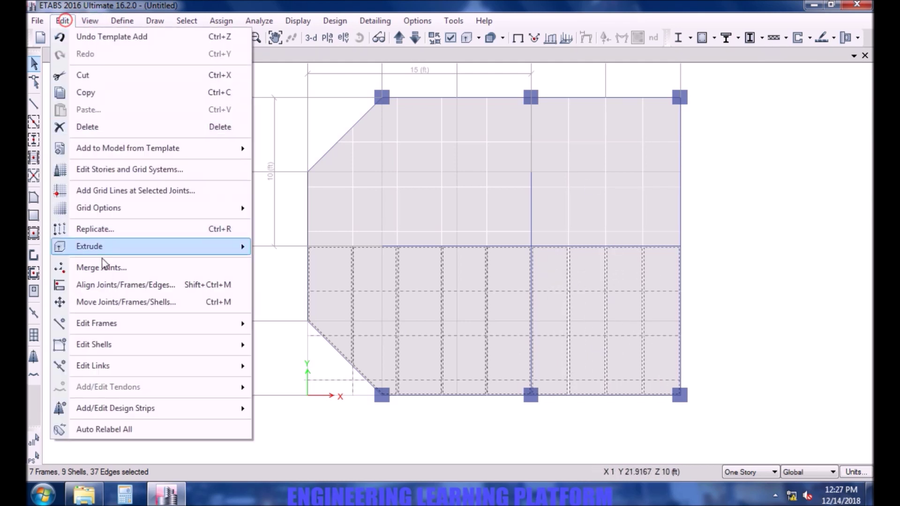
pyautogui.moveTo(140, 351)
pyautogui.click(302, 278)
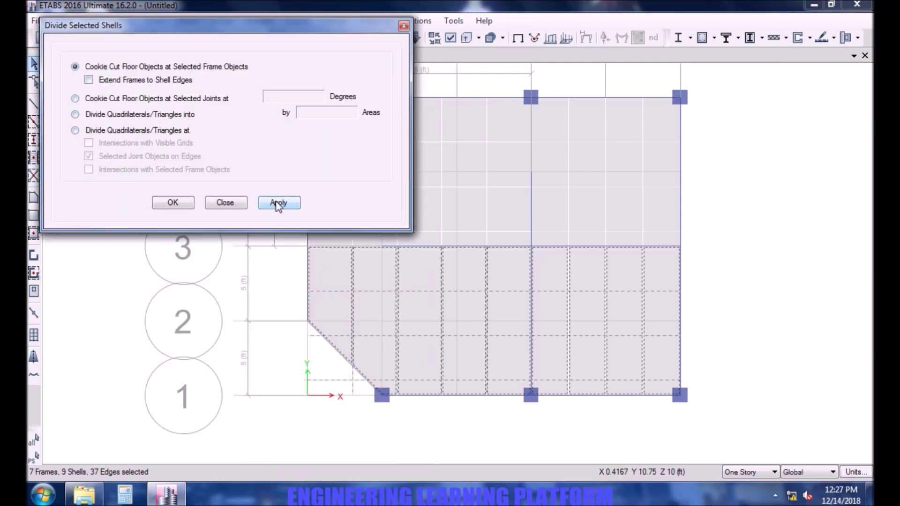
pyautogui.click(278, 204)
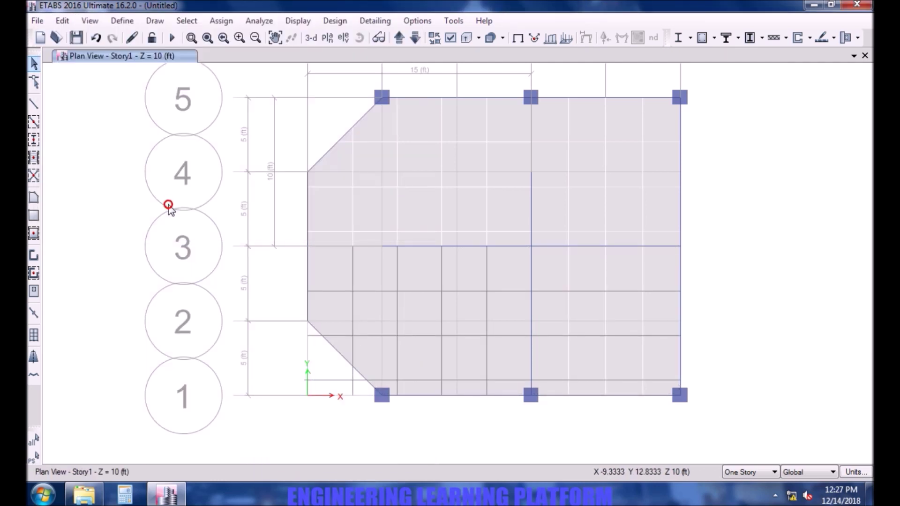
# Select all frames with the None section property and remove those drawn lines from the plan
pyautogui.click(186, 21)
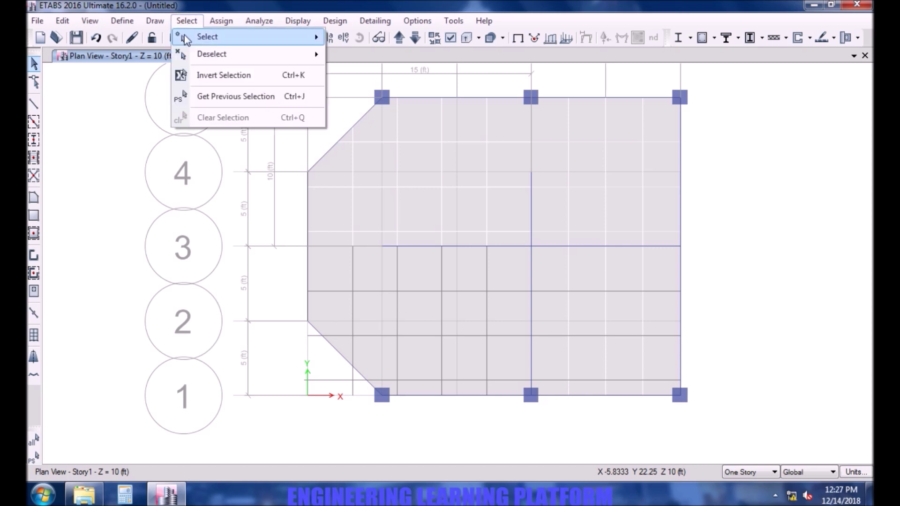
pyautogui.moveTo(186, 40)
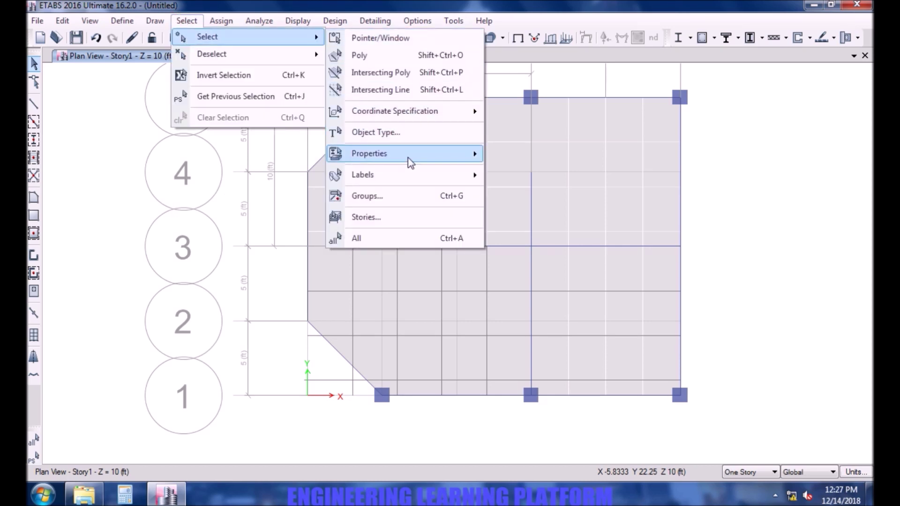
pyautogui.moveTo(408, 160)
pyautogui.click(521, 174)
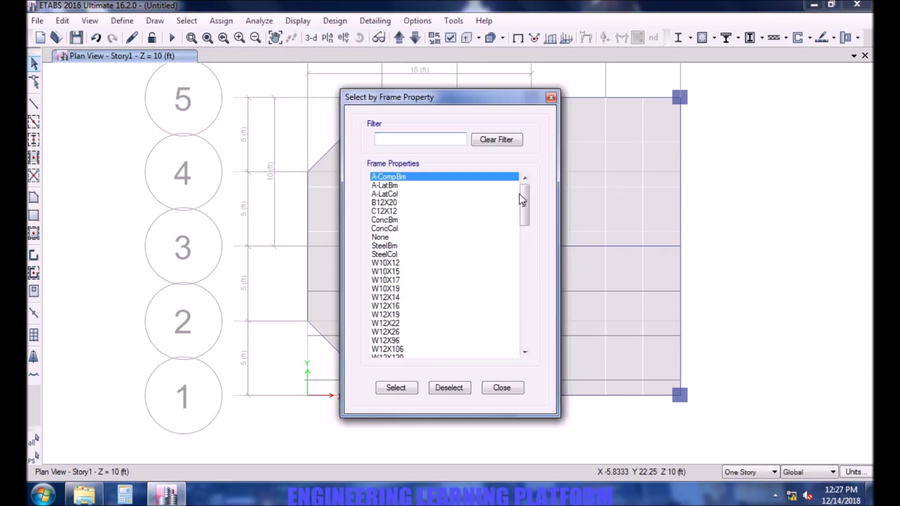
pyautogui.click(392, 237)
pyautogui.click(407, 387)
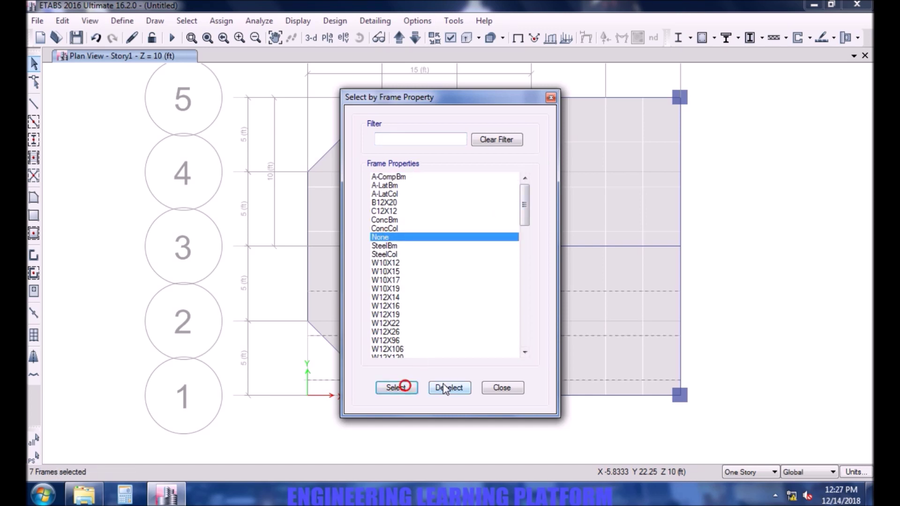
pyautogui.click(502, 388)
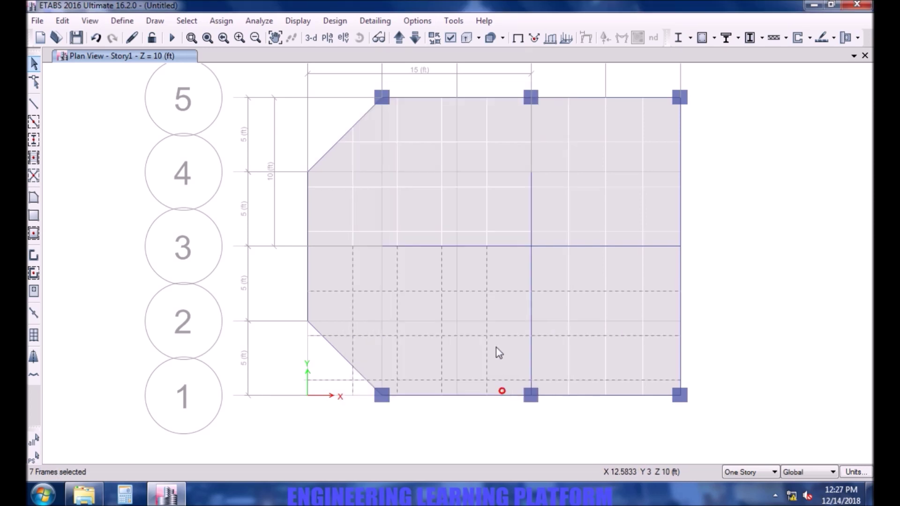
pyautogui.click(486, 278)
pyautogui.moveTo(646, 361)
pyautogui.mouseDown(button='middle')
pyautogui.moveTo(655, 367)
pyautogui.moveTo(639, 358)
pyautogui.mouseUp(button='middle')
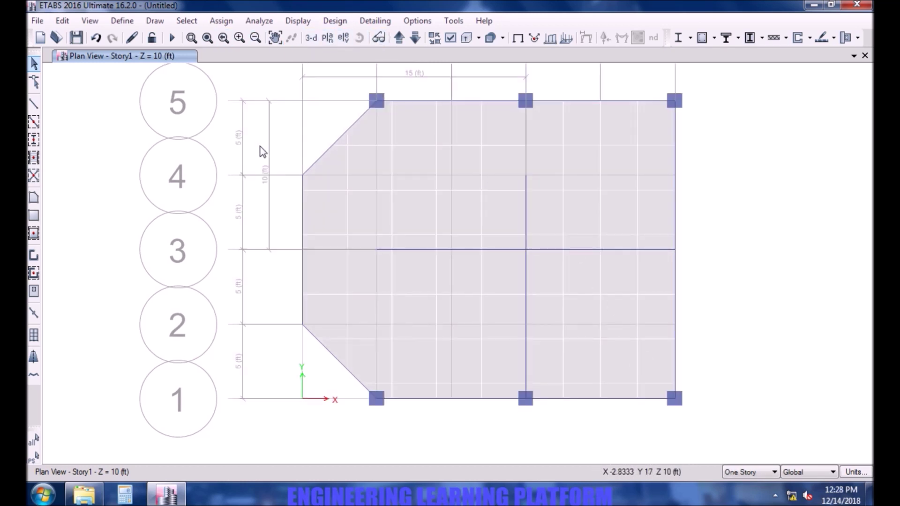
pyautogui.moveTo(261, 151); pyautogui.dragTo(184, 164, button='middle')
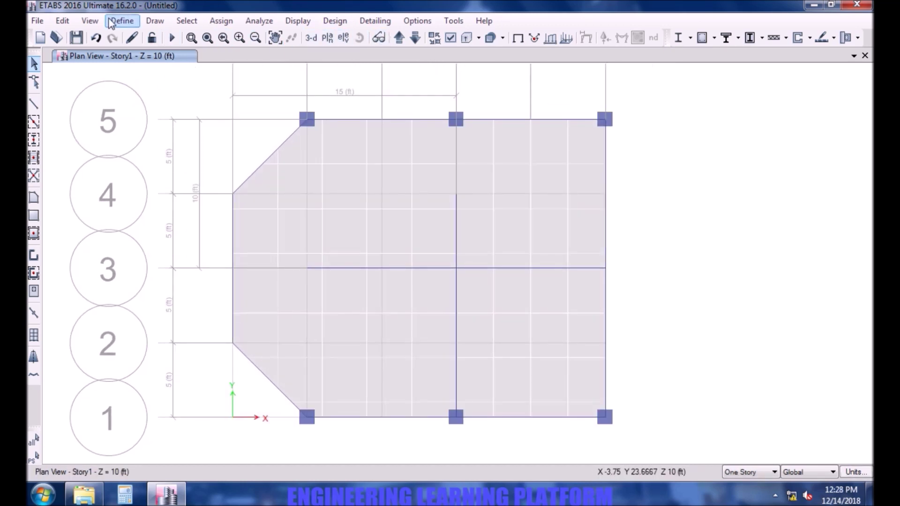
# Run the analysis, saving the model as MANUAL MESH first
pyautogui.click(172, 38)
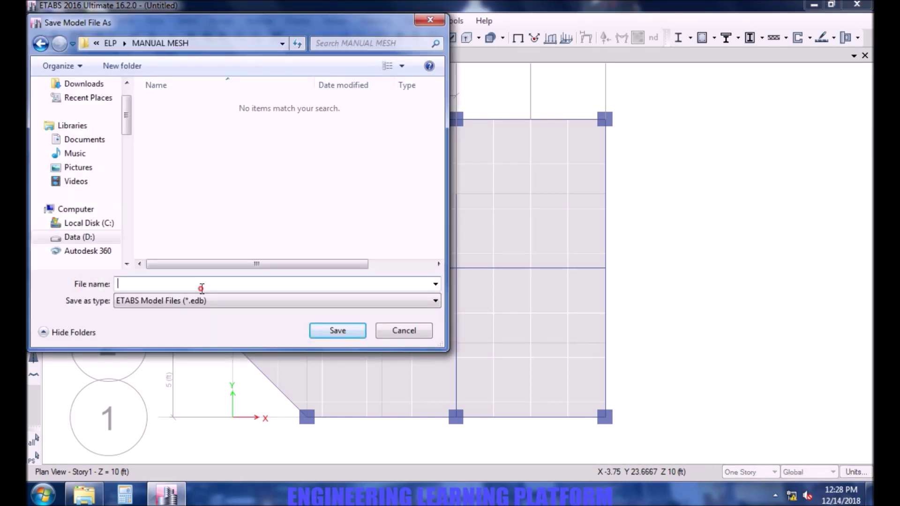
pyautogui.click(201, 288)
pyautogui.write('MANUAL MESH')
pyautogui.click(330, 330)
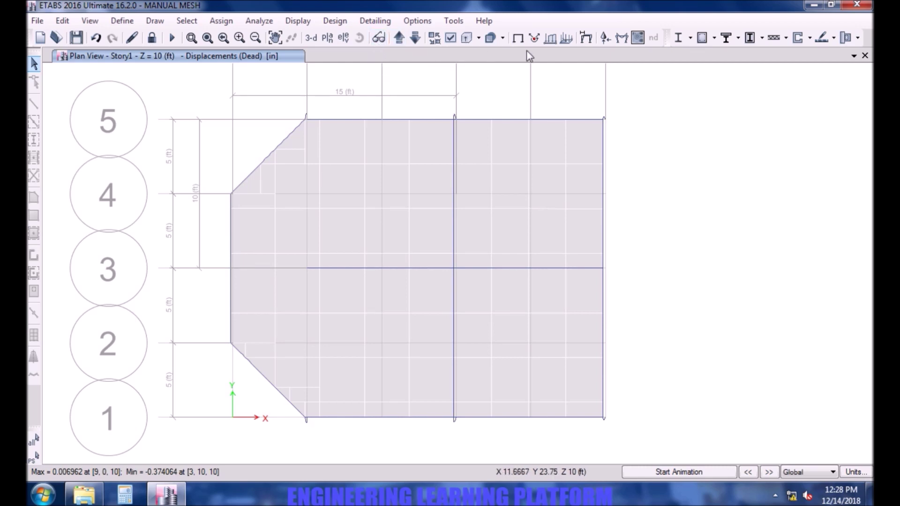
# Inspect the dead-load deformed shape and joint displacements in 3-D, then restore the undeformed view
pyautogui.click(311, 38)
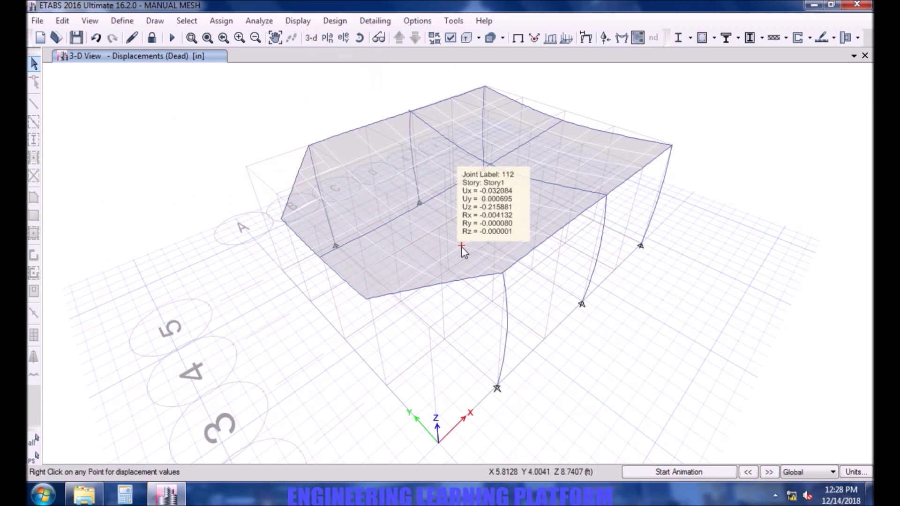
pyautogui.moveTo(459, 261); pyautogui.dragTo(479, 325, button='middle')
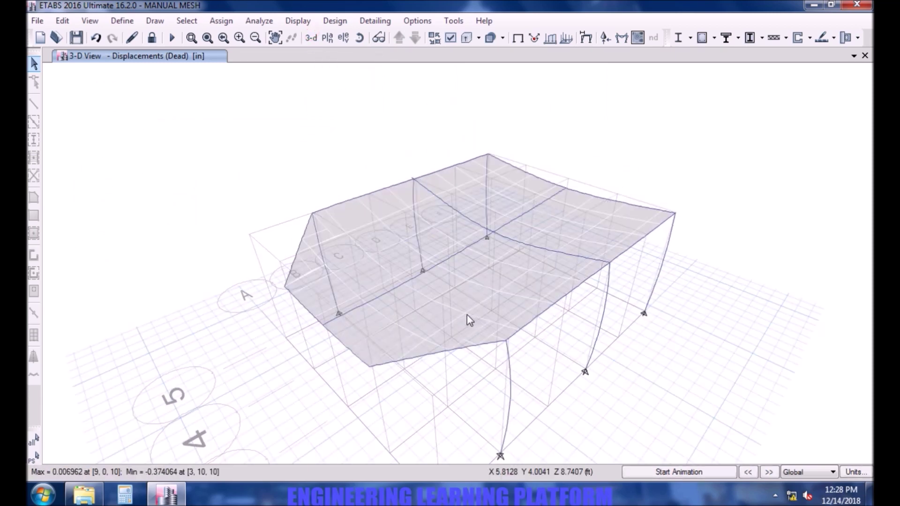
pyautogui.moveTo(433, 302)
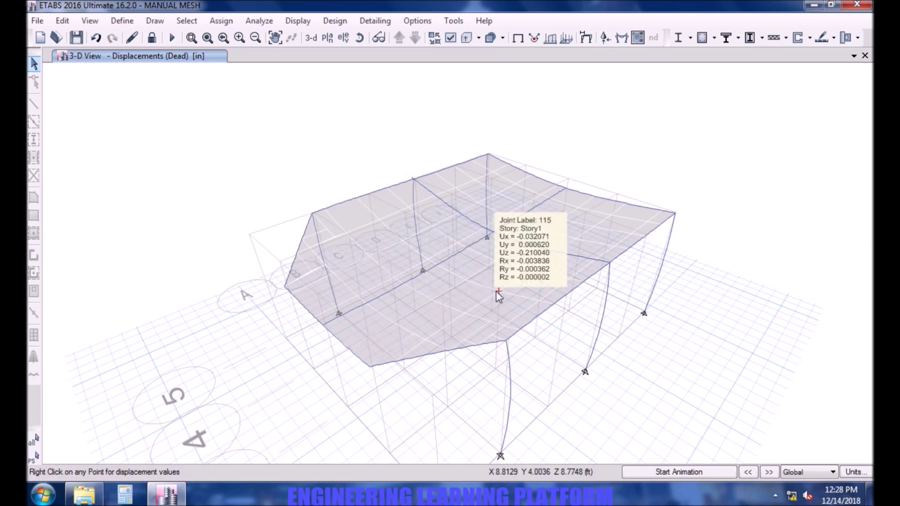
pyautogui.moveTo(436, 375); pyautogui.dragTo(456, 354, button='middle')
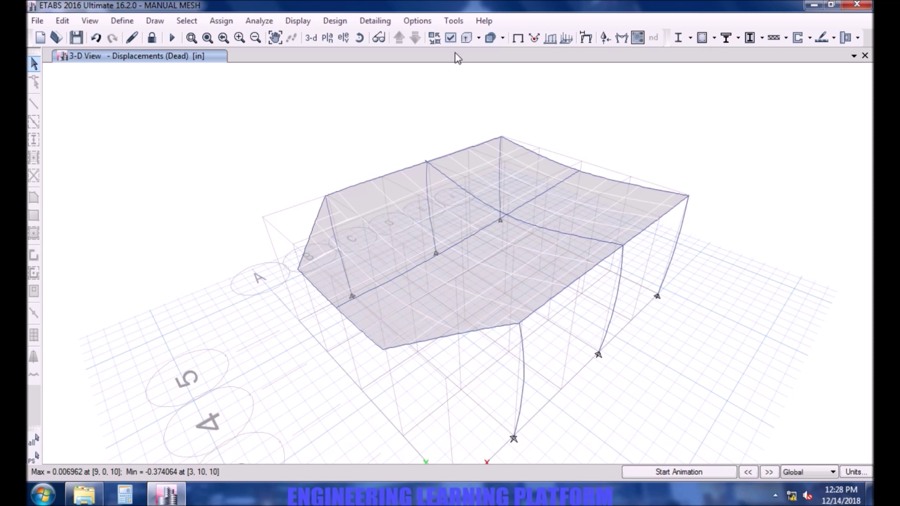
pyautogui.click(515, 39)
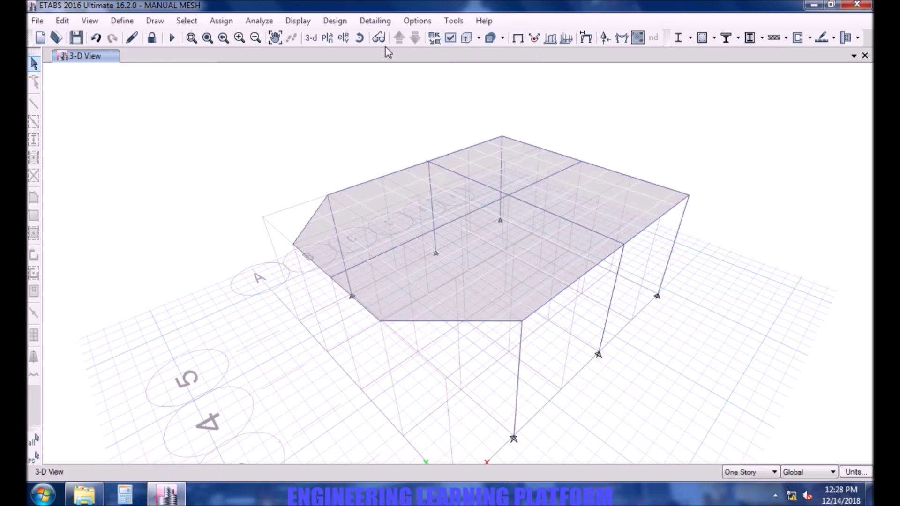
# Turn the model to face its front, select the front beam, and plot the Dead Moment 3-3 diagram
pyautogui.click(360, 38)
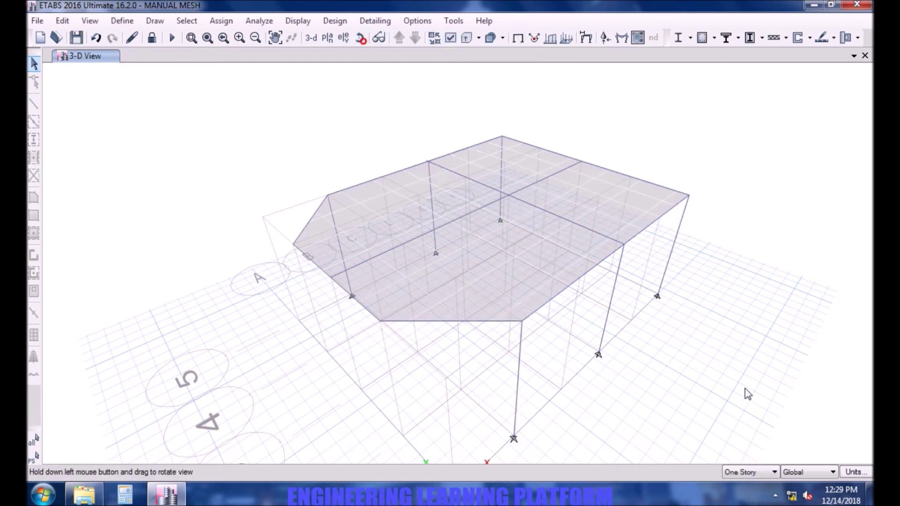
pyautogui.moveTo(734, 368); pyautogui.dragTo(556, 345)
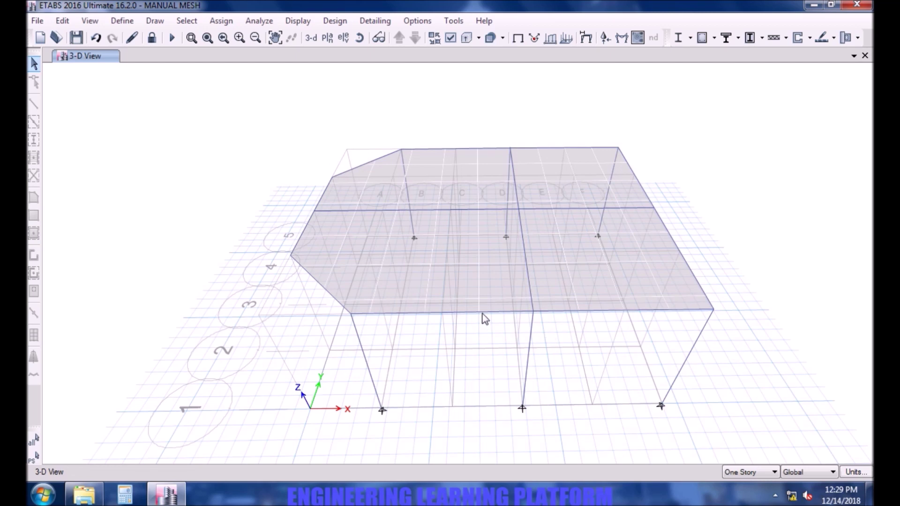
pyautogui.click(508, 312)
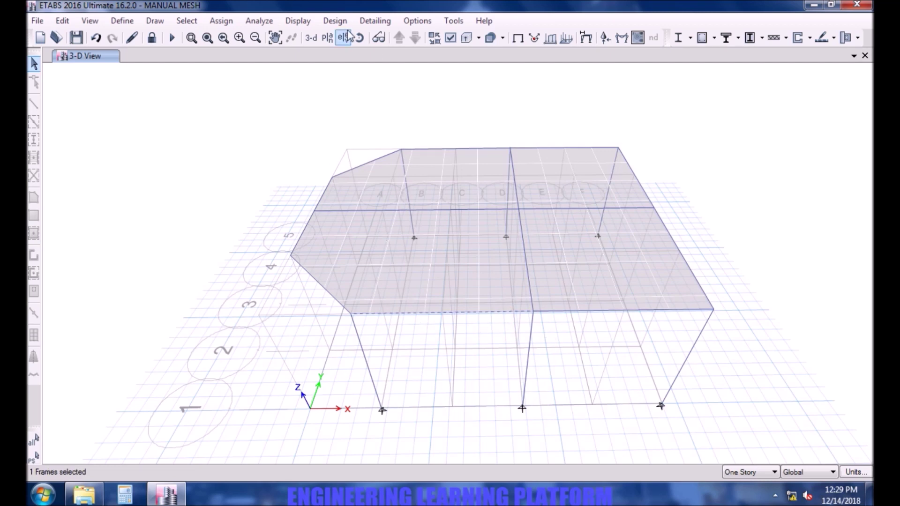
pyautogui.click(621, 38)
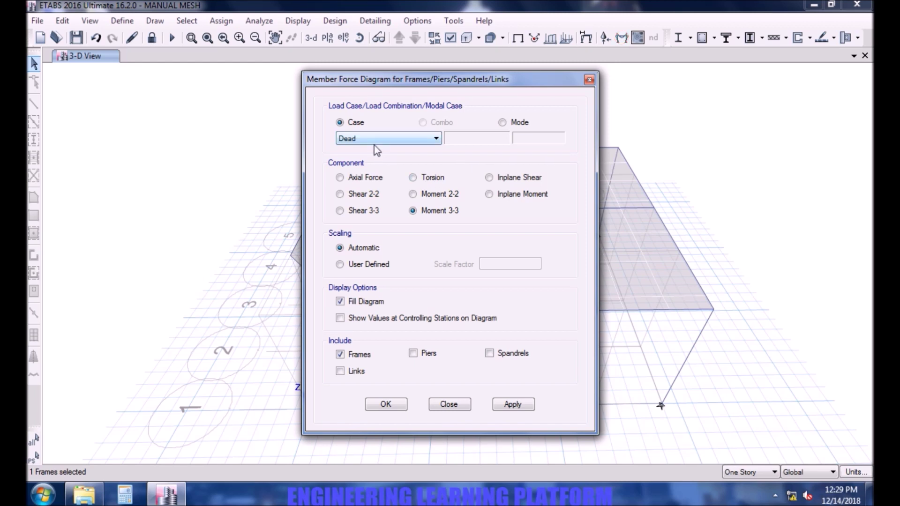
pyautogui.click(513, 404)
pyautogui.click(403, 405)
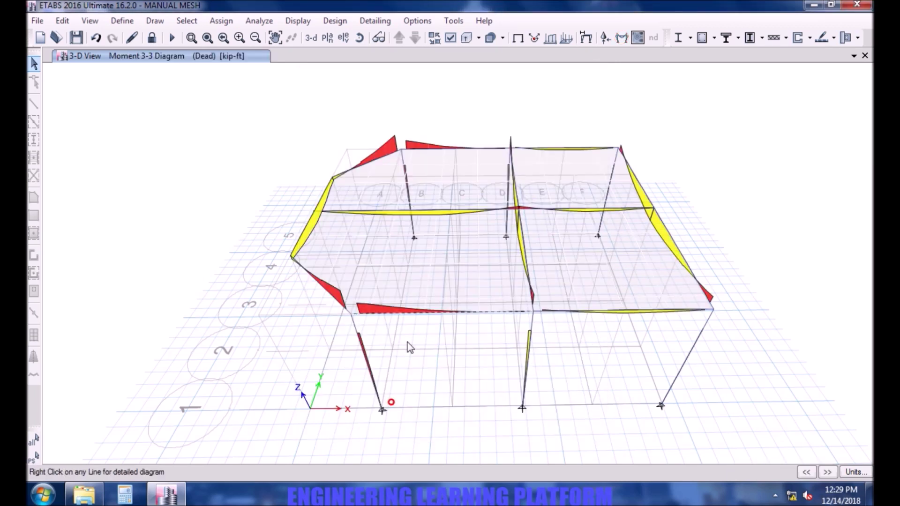
# Review beam B6's detailed Dead shear, moment and deflection plots, then return to the default 3-D view
pyautogui.rightClick(419, 314)
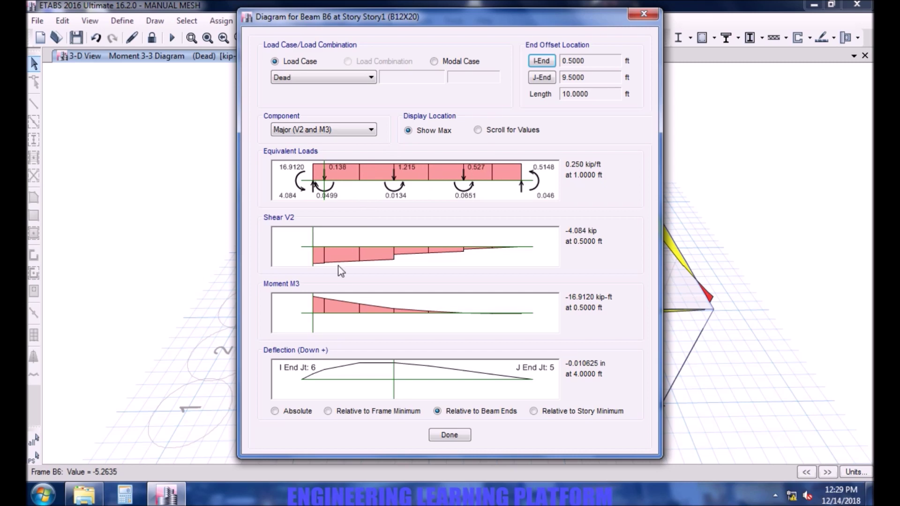
pyautogui.click(458, 439)
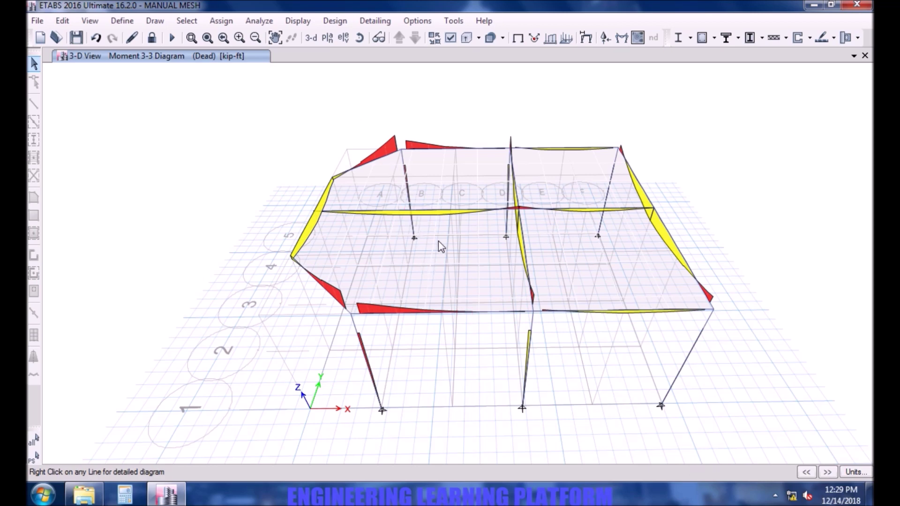
pyautogui.click(311, 37)
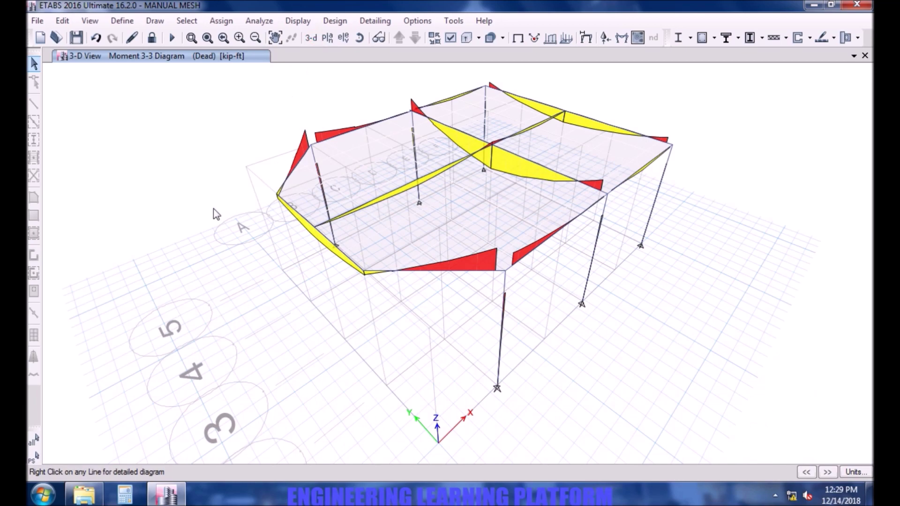